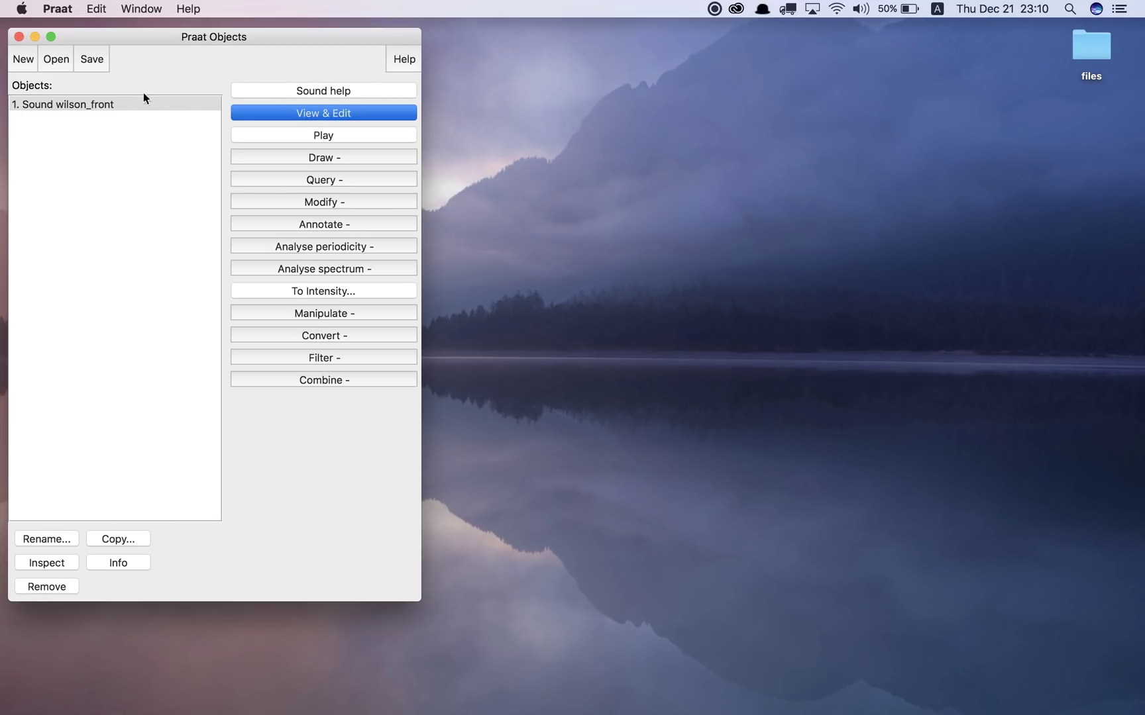
Open Sound wilson_front in its editor and play it from the beginning
{"action": "left_click", "coordinate": [156, 39]}
{"action": "left_click", "coordinate": [292, 114]}
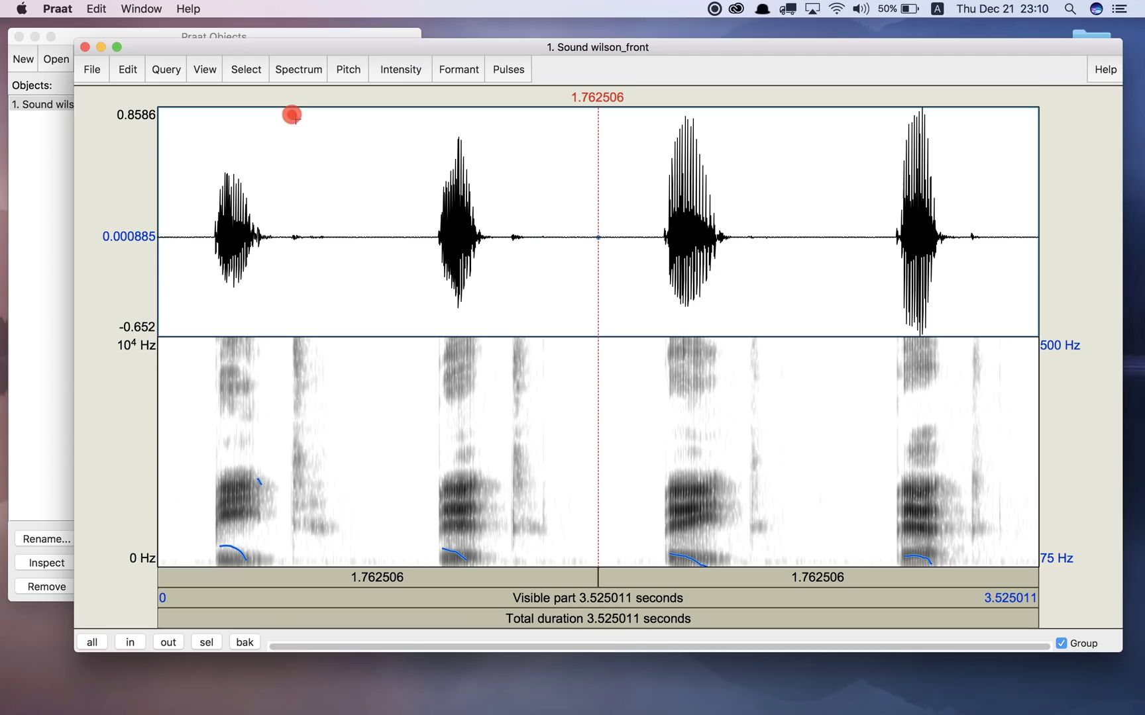
{"action": "left_click", "coordinate": [157, 155]}
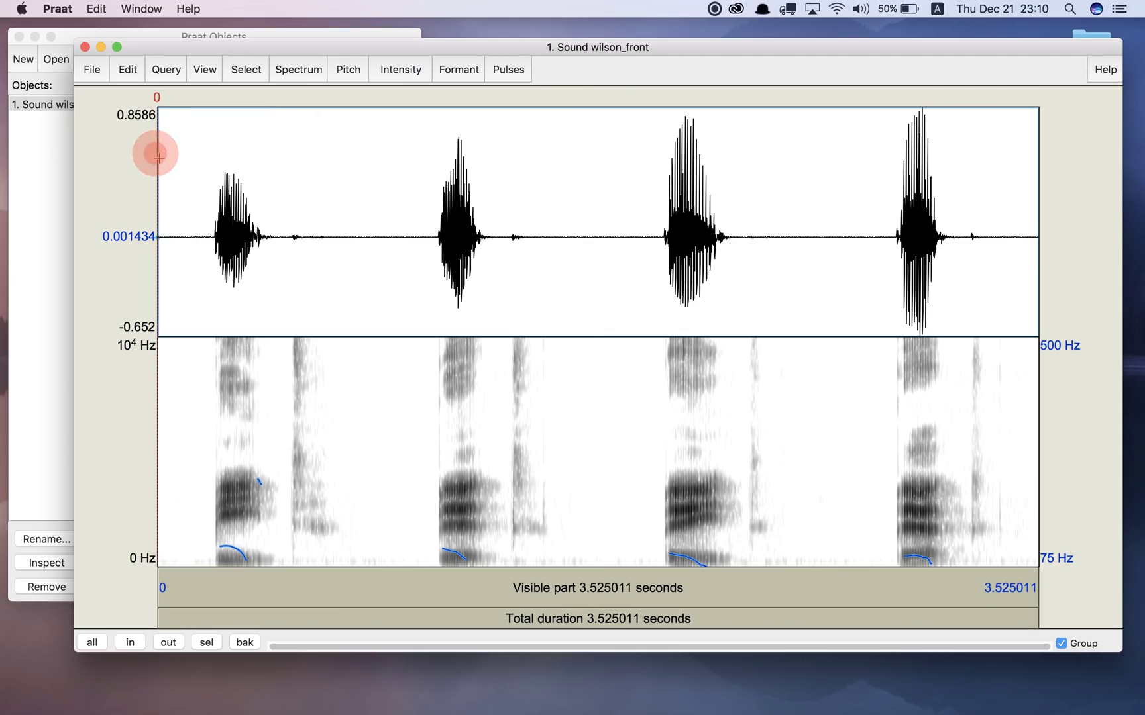
{"action": "key", "text": "Tab"}
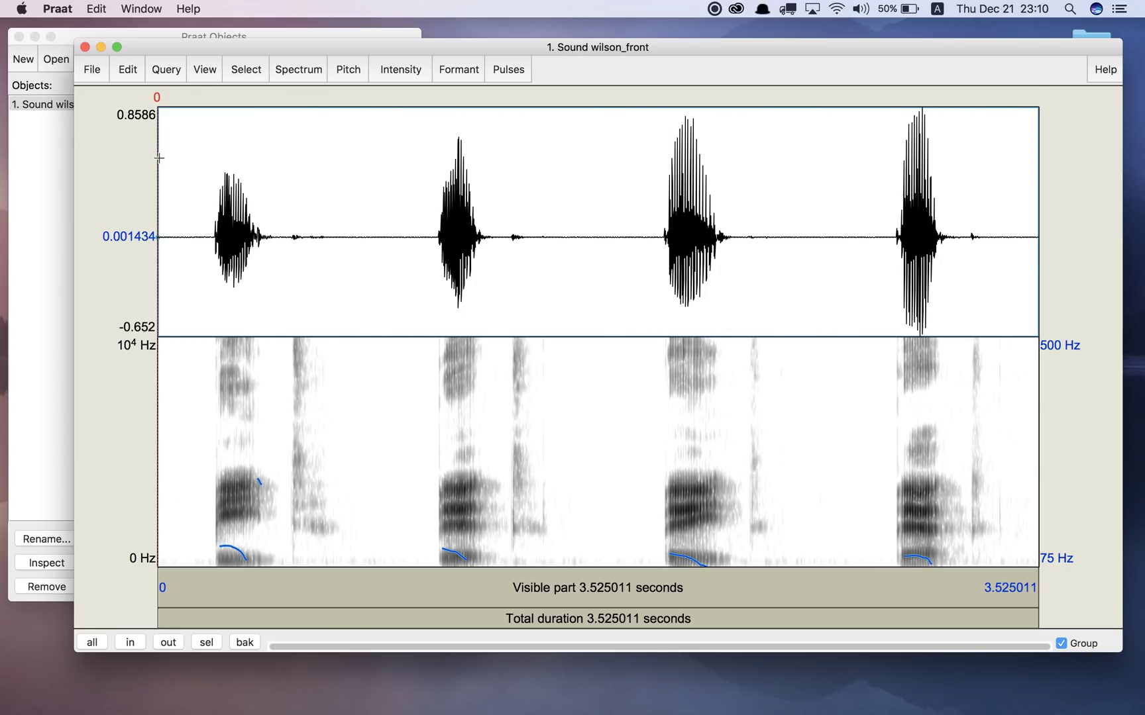
Close the editor and create a Manipulation from wilson_front with minimum pitch 70 Hz and maximum 200 Hz
{"action": "left_click", "coordinate": [85, 46]}
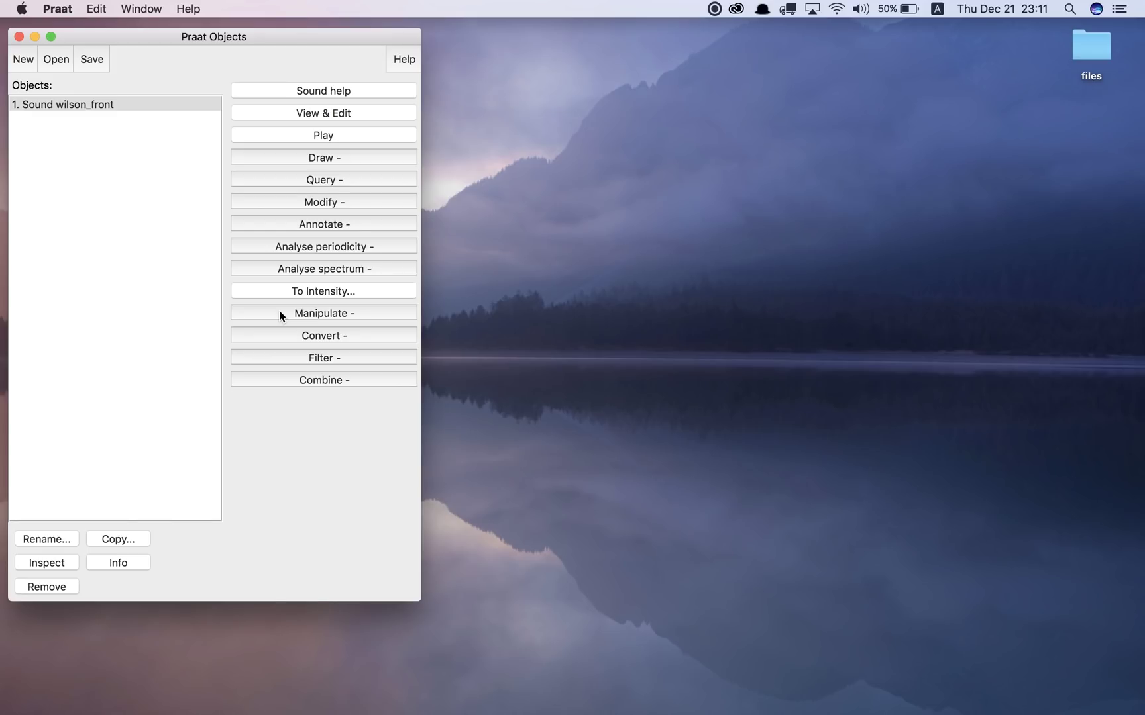
{"action": "left_click", "coordinate": [342, 313]}
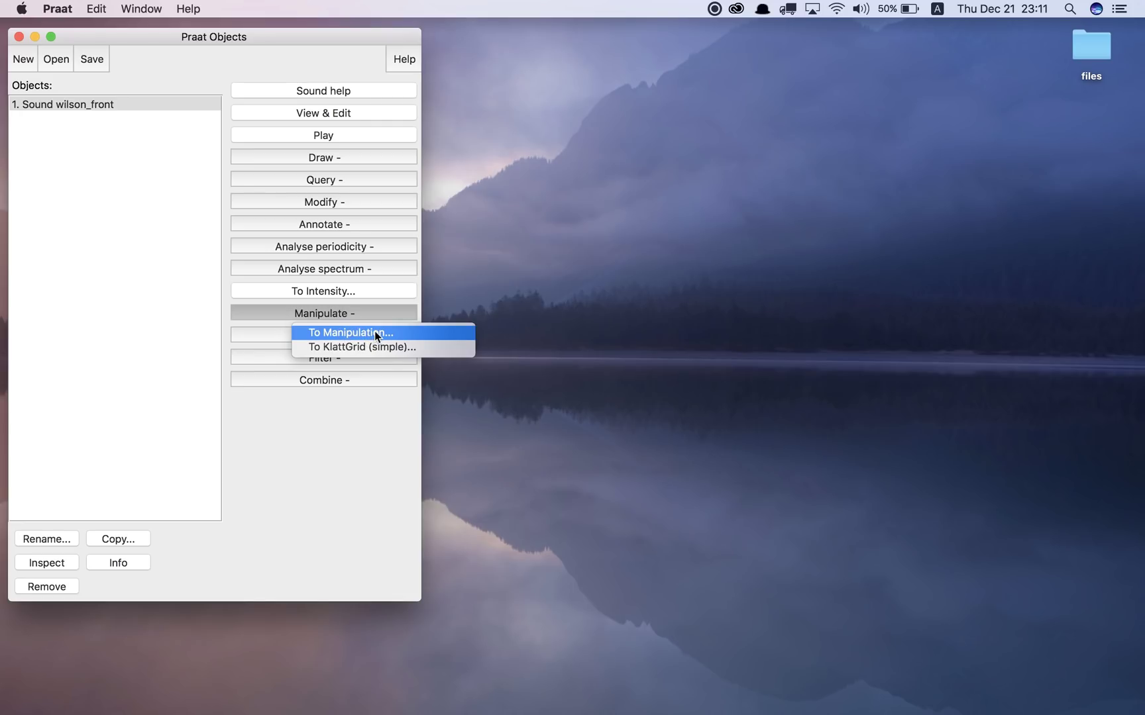
{"action": "left_click", "coordinate": [374, 334]}
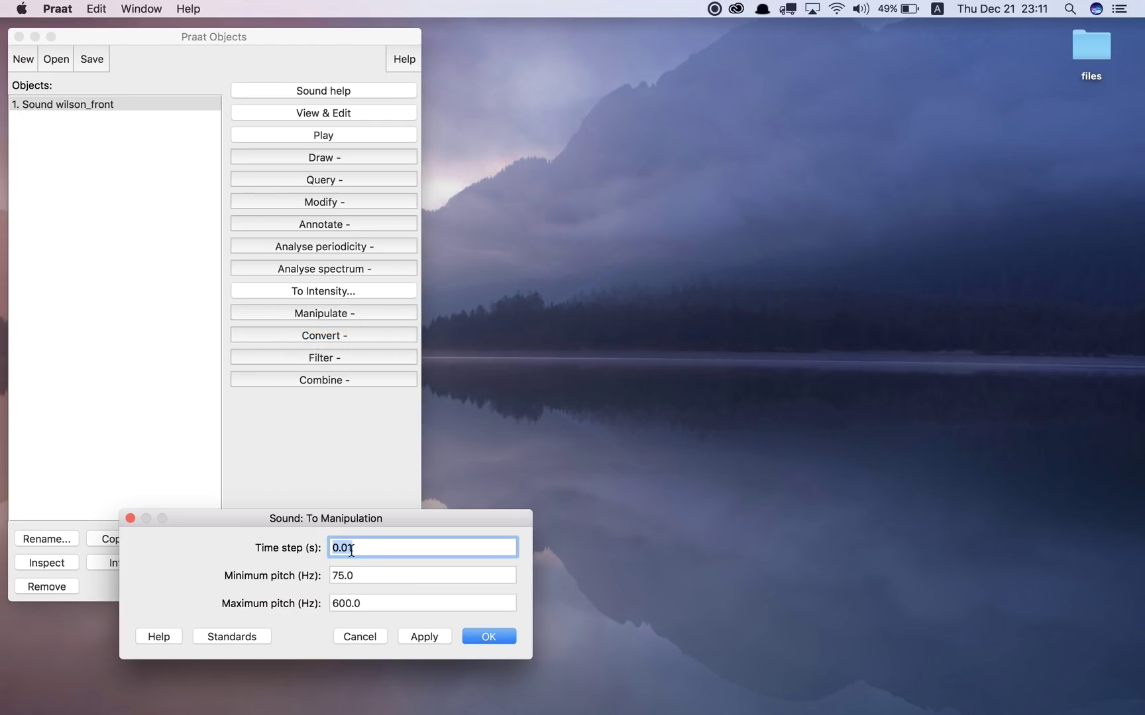
{"action": "left_click_drag", "start_coordinate": [371, 518], "coordinate": [678, 170]}
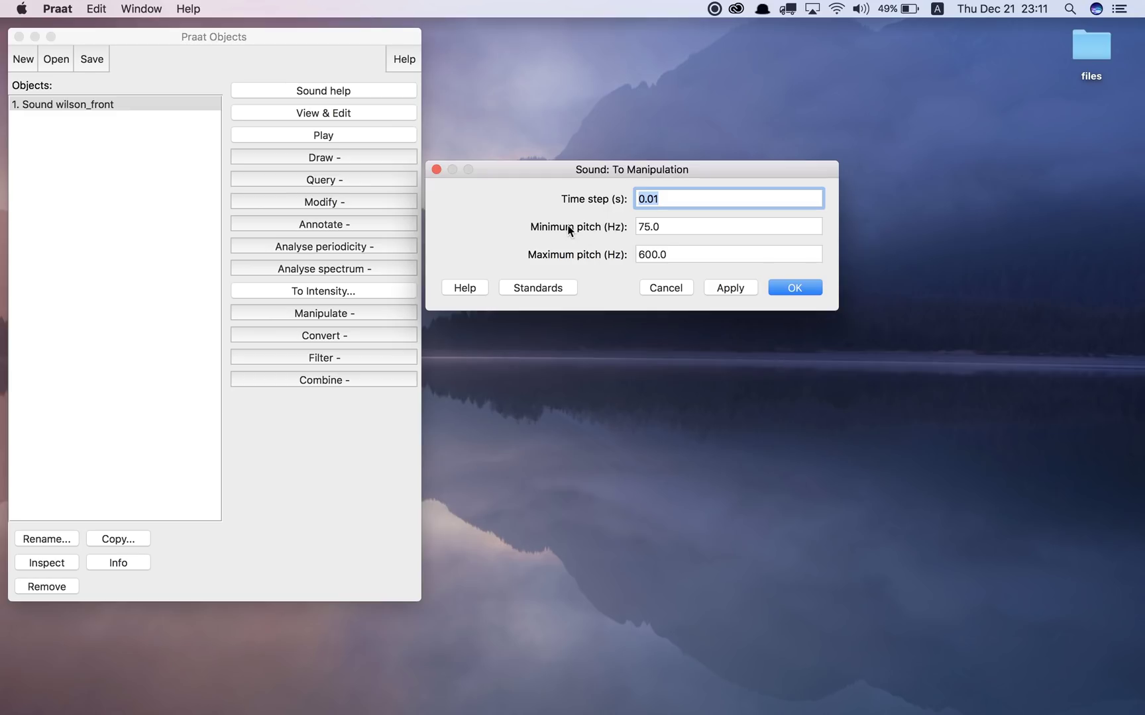
{"action": "left_click", "coordinate": [651, 228]}
{"action": "key", "text": "BackSpace"}
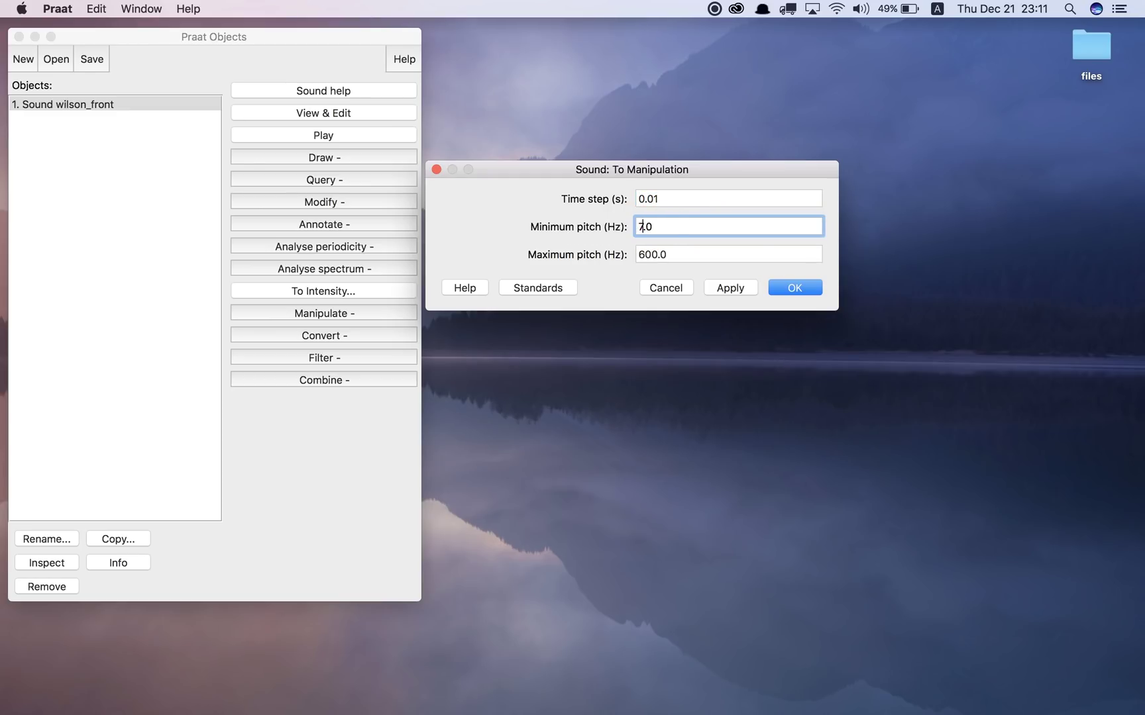
{"action": "type", "text": "0"}
{"action": "left_click", "coordinate": [643, 255]}
{"action": "key", "text": "BackSpace"}
{"action": "type", "text": "2"}
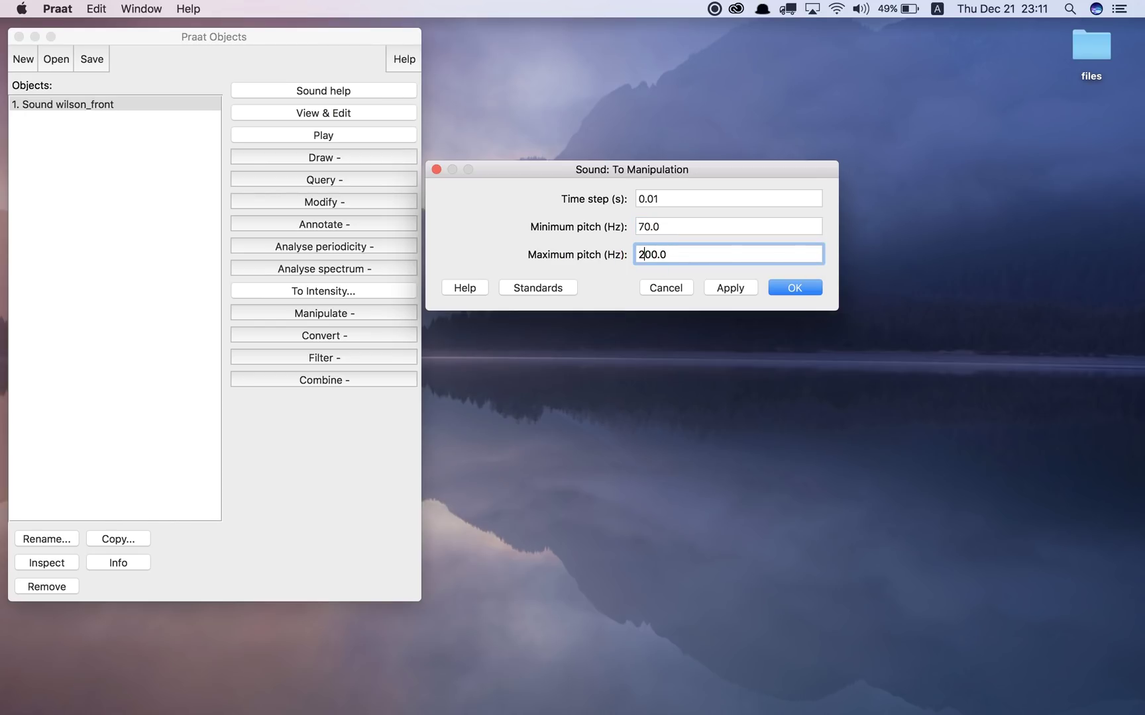
{"action": "left_click", "coordinate": [795, 287]}
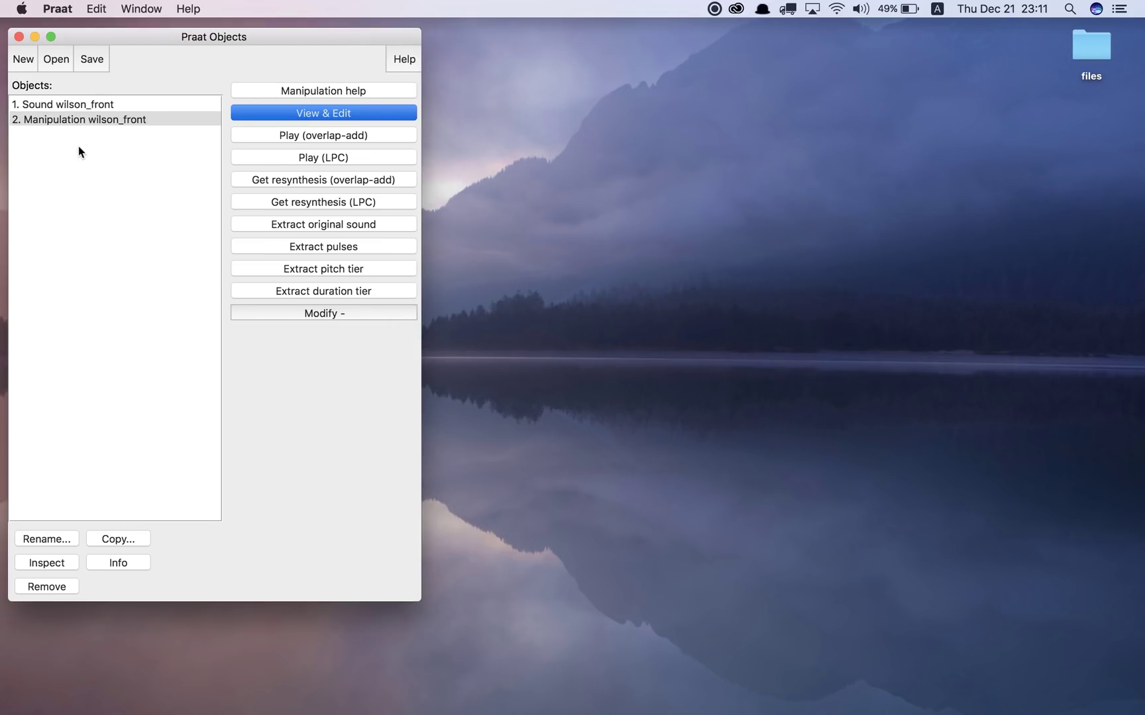
Open Manipulation wilson_front in its editor and select the first syllable's pitch points
{"action": "left_click", "coordinate": [71, 120]}
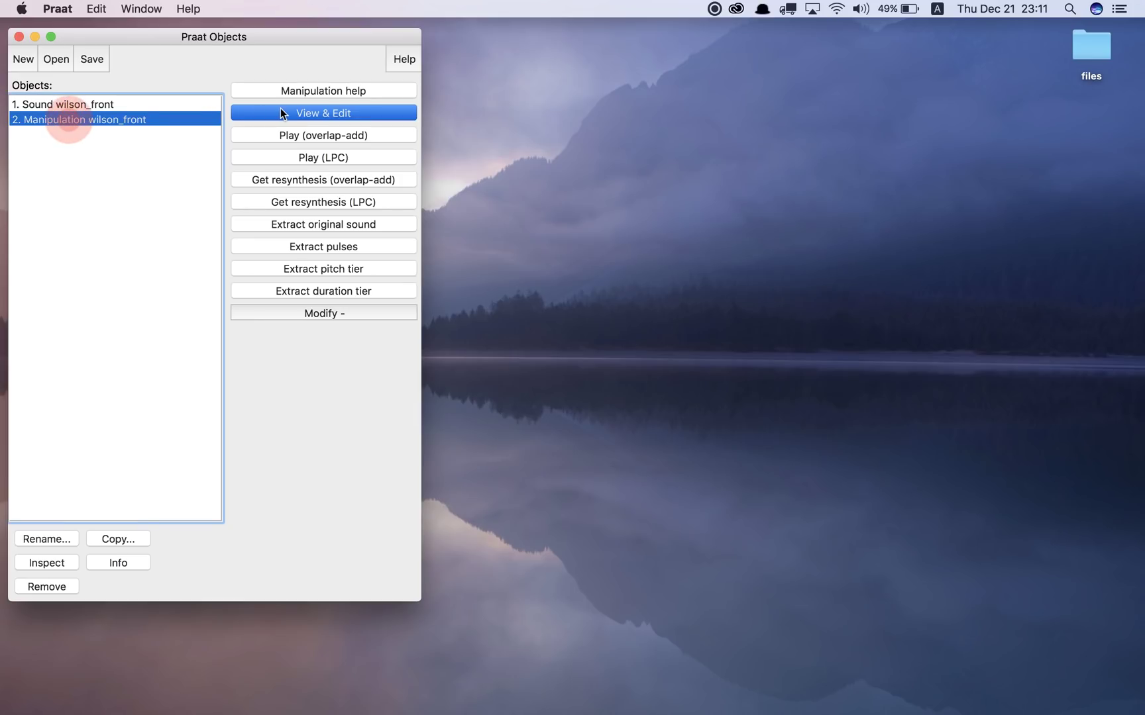
{"action": "left_click", "coordinate": [329, 113]}
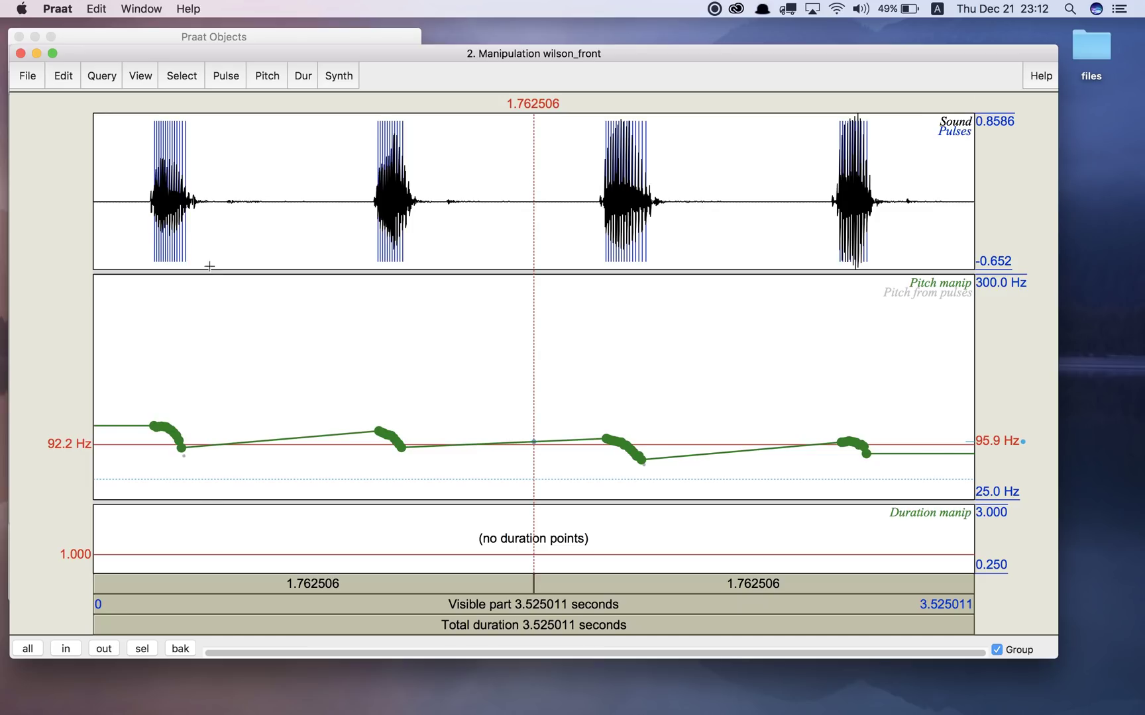
{"action": "left_click_drag", "start_coordinate": [253, 51], "coordinate": [319, 30]}
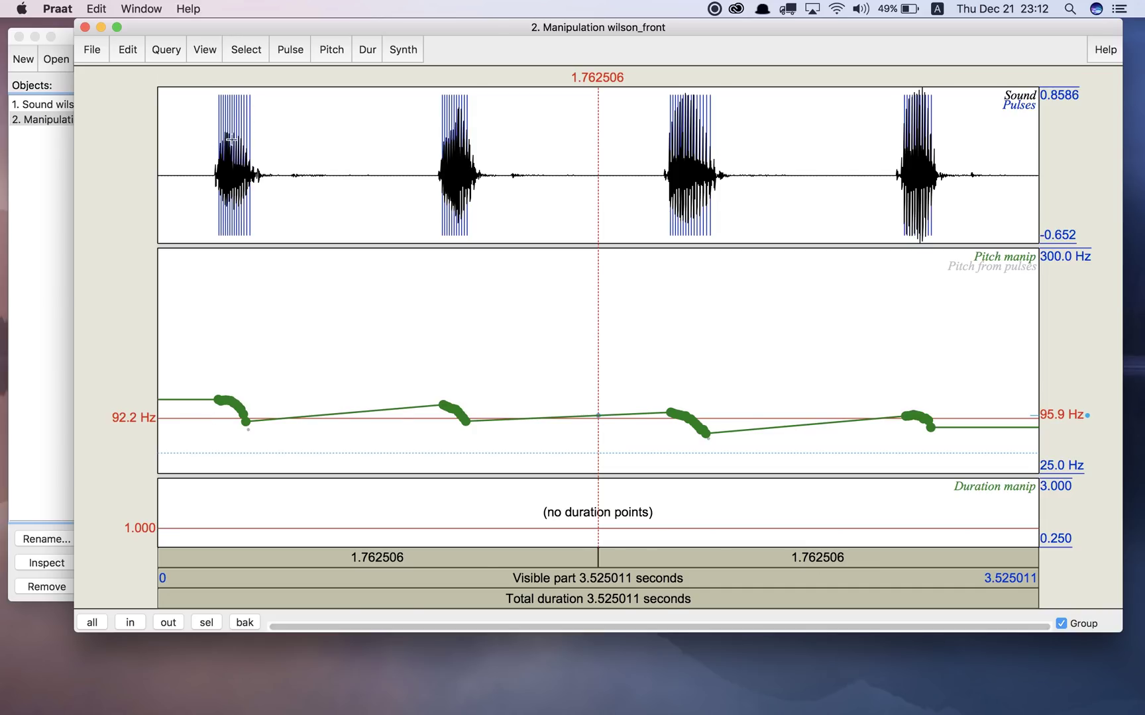
{"action": "left_click_drag", "start_coordinate": [207, 170], "coordinate": [281, 175]}
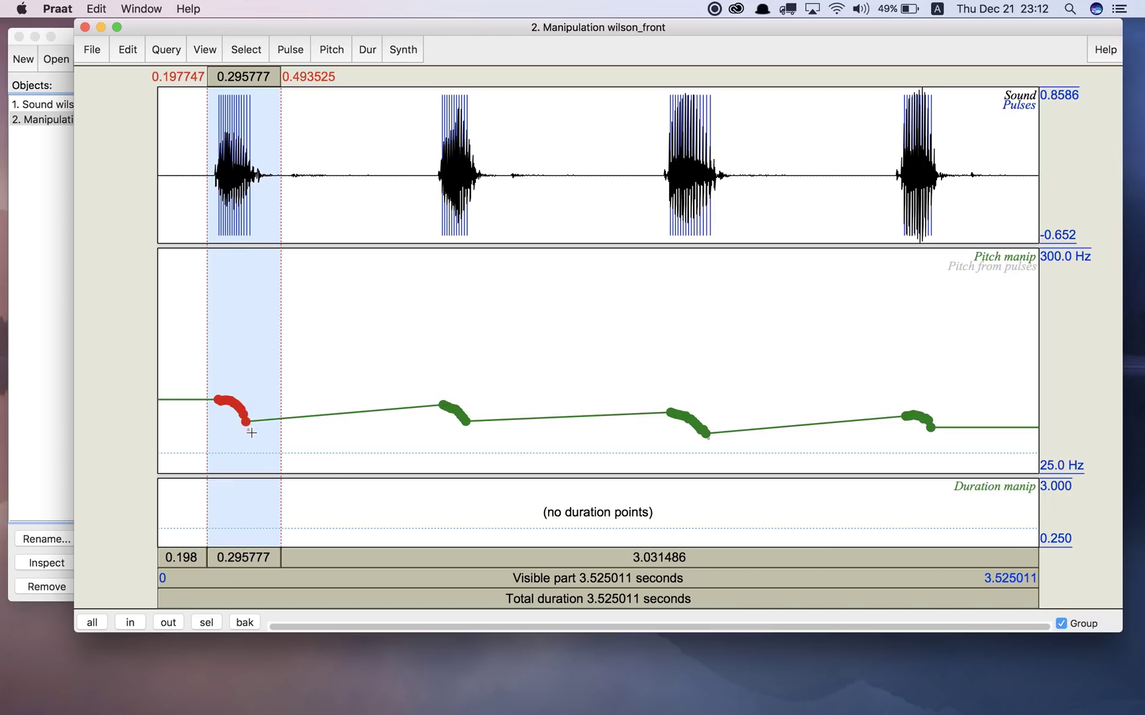
{"action": "left_click", "coordinate": [239, 408]}
{"action": "left_click", "coordinate": [301, 369]}
{"action": "left_click", "coordinate": [245, 403]}
{"action": "left_click", "coordinate": [239, 406]}
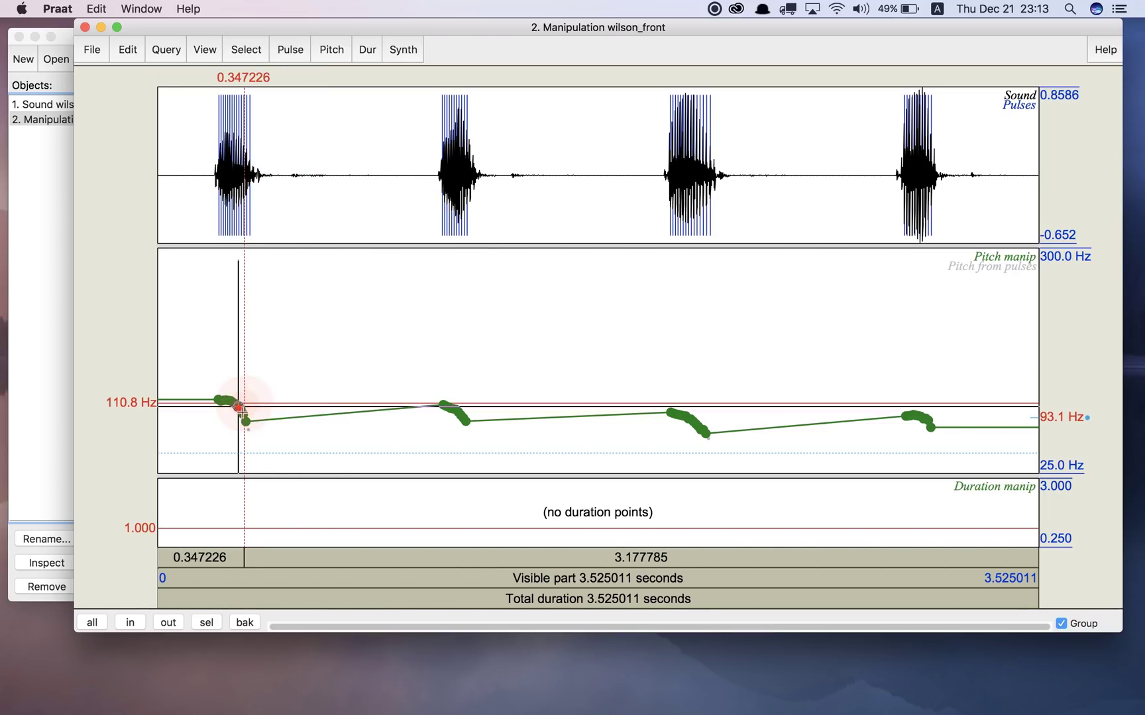
{"action": "left_click_drag", "start_coordinate": [239, 408], "coordinate": [239, 383]}
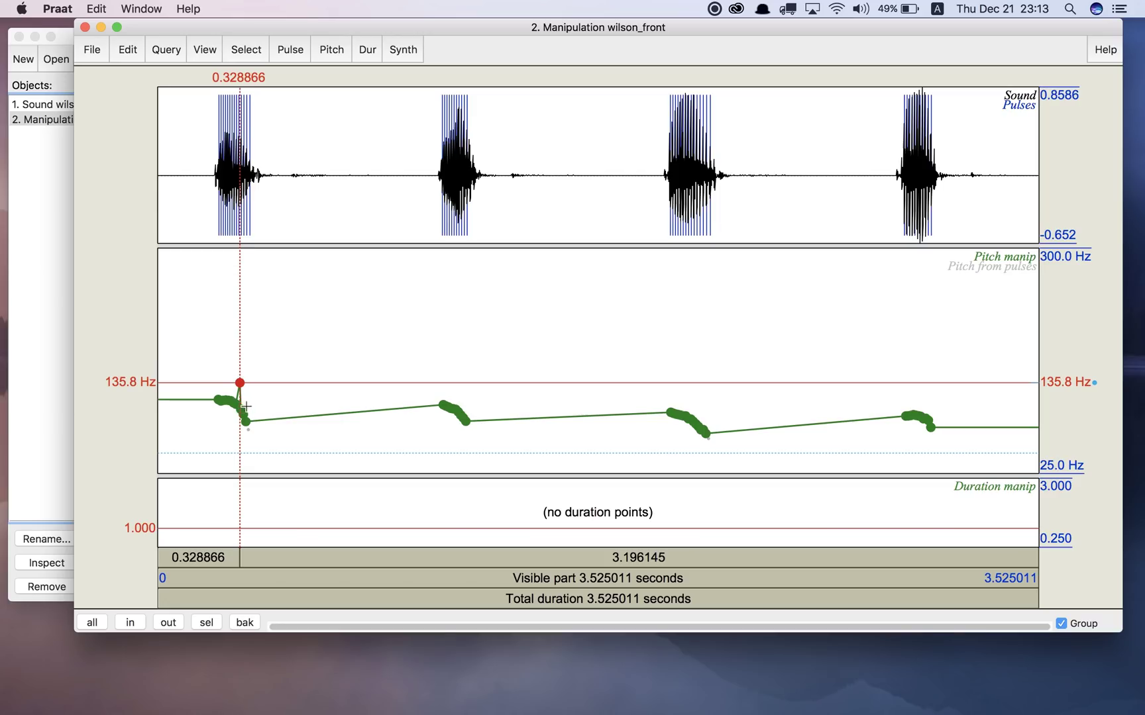
{"action": "left_click", "coordinate": [122, 53]}
{"action": "left_click", "coordinate": [129, 67]}
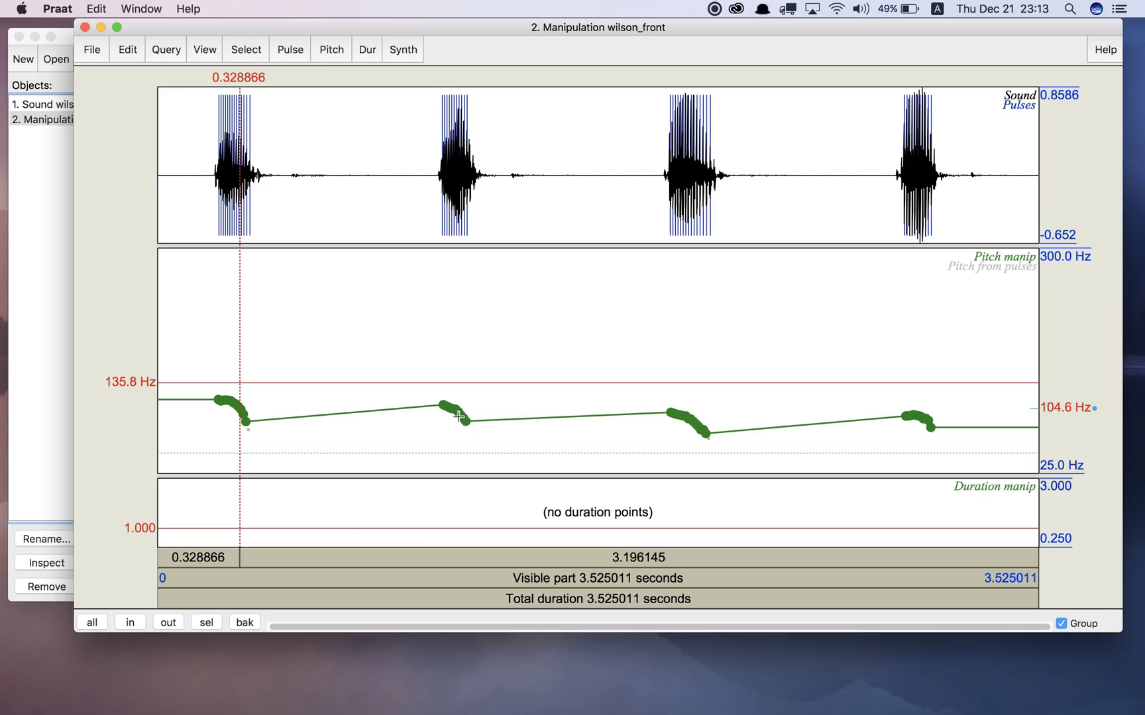
{"action": "left_click", "coordinate": [330, 55]}
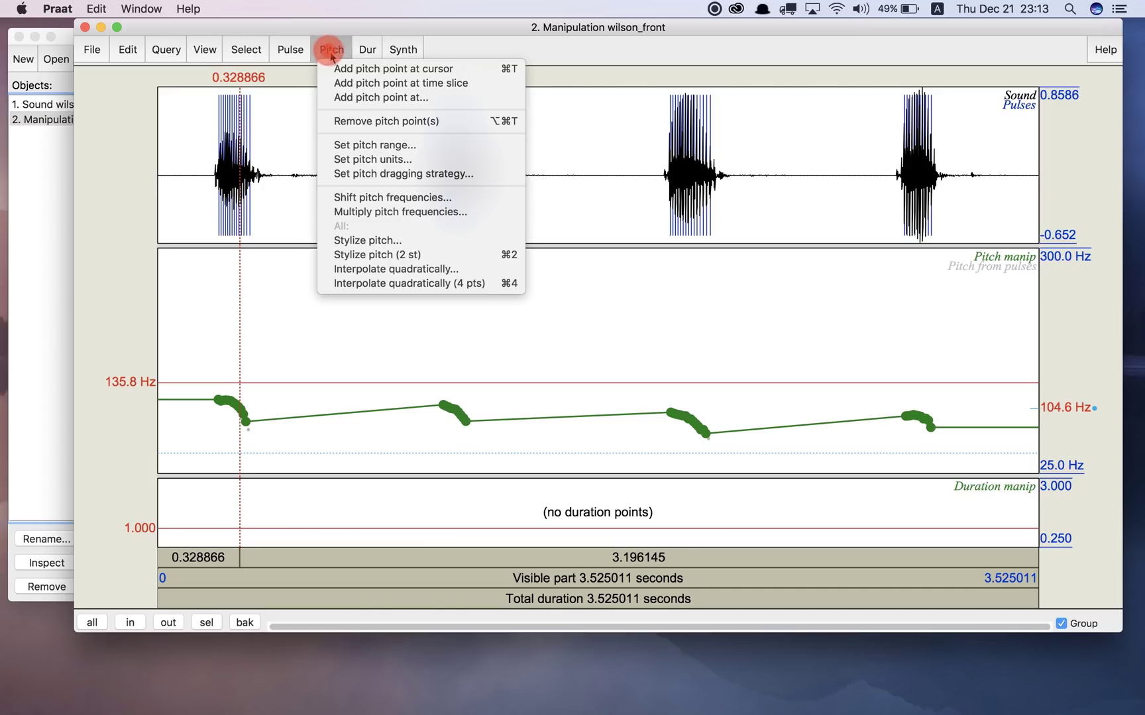
{"action": "left_click", "coordinate": [424, 255]}
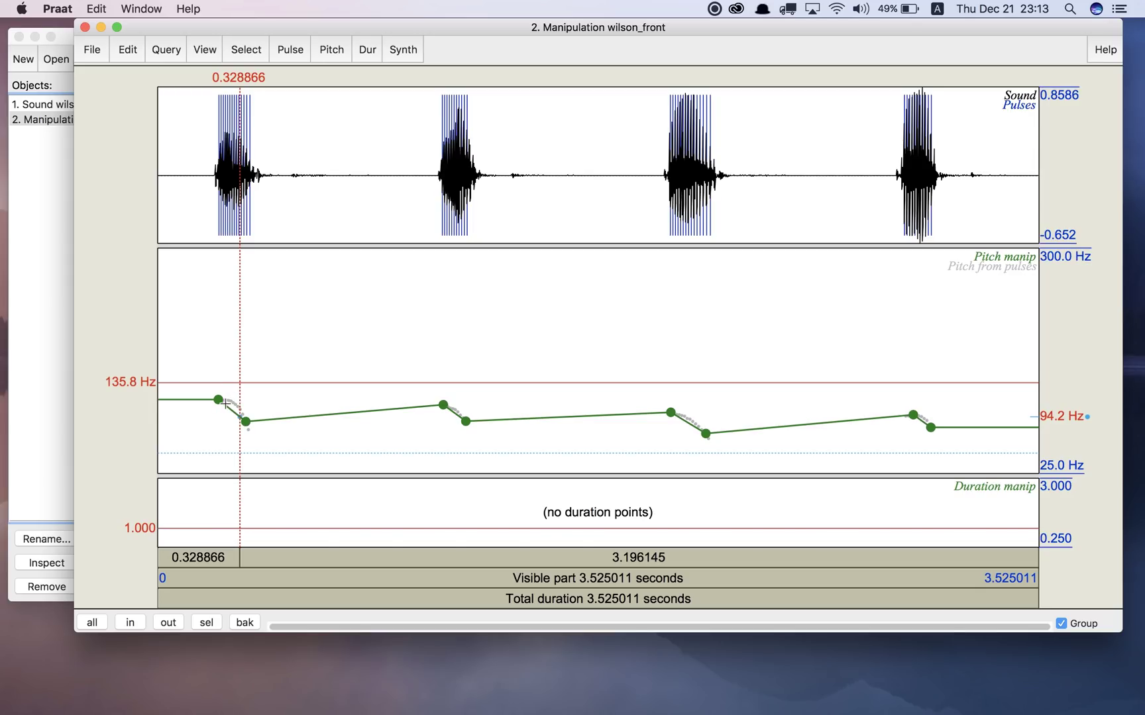
{"action": "left_click", "coordinate": [127, 49]}
{"action": "left_click", "coordinate": [134, 69]}
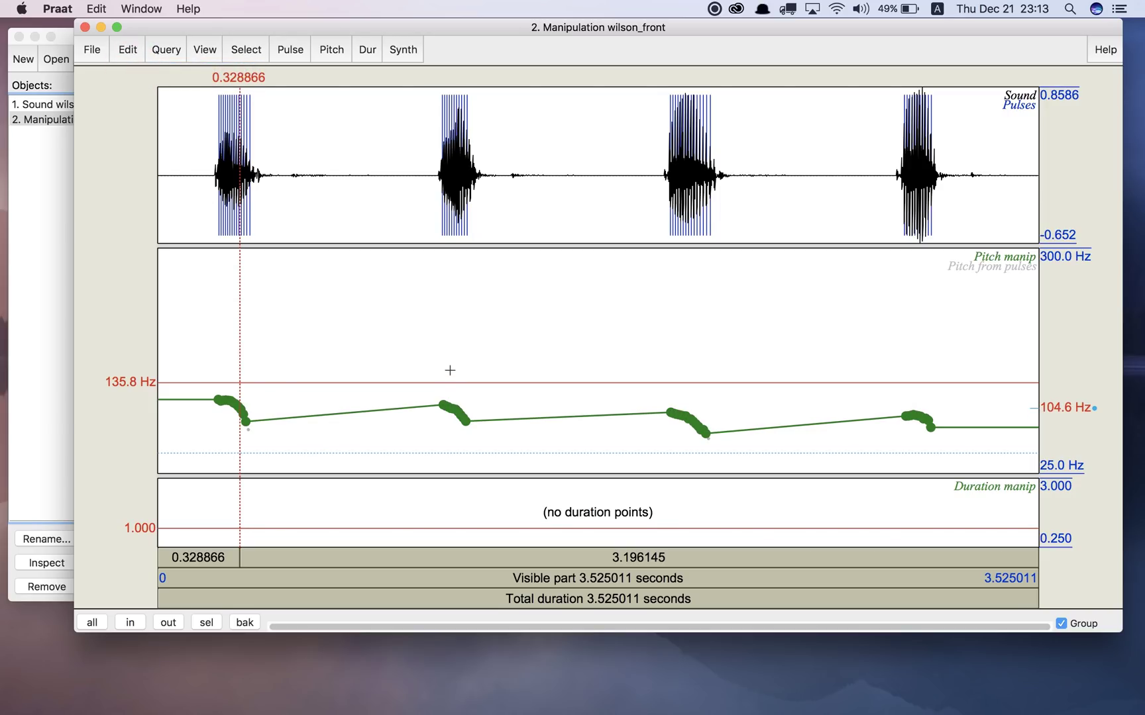
{"action": "left_click_drag", "start_coordinate": [444, 219], "coordinate": [461, 227]}
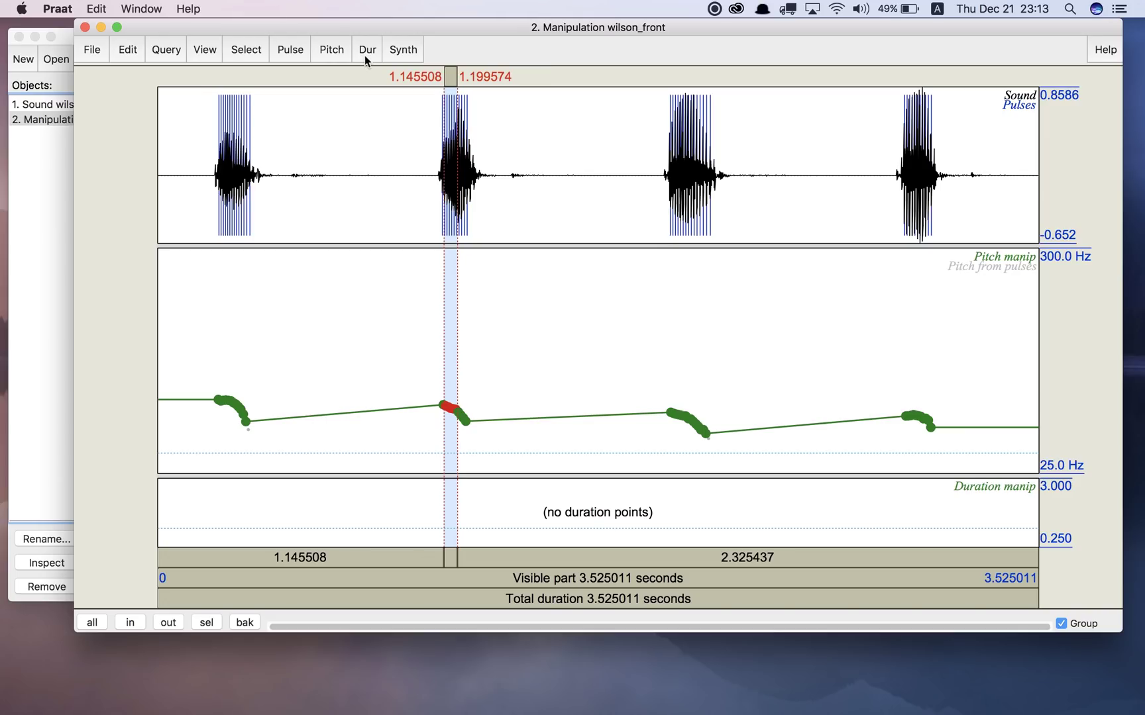
{"action": "left_click", "coordinate": [331, 53]}
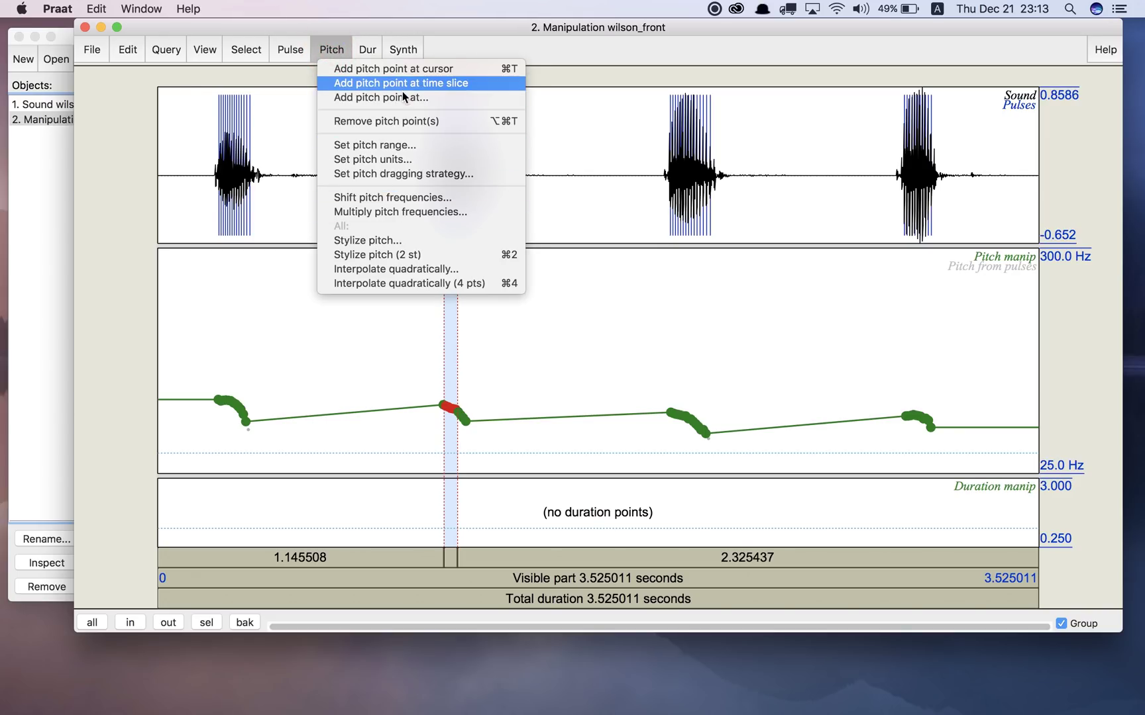
{"action": "left_click", "coordinate": [460, 122]}
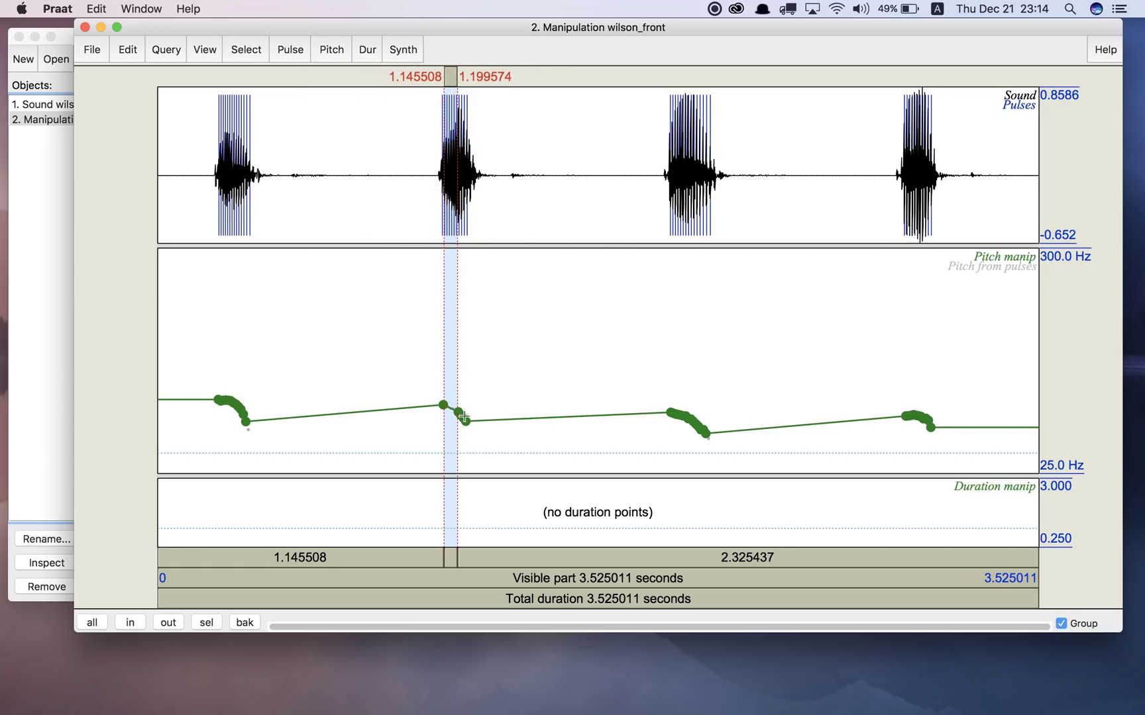
{"action": "left_click", "coordinate": [128, 49]}
{"action": "left_click", "coordinate": [139, 71]}
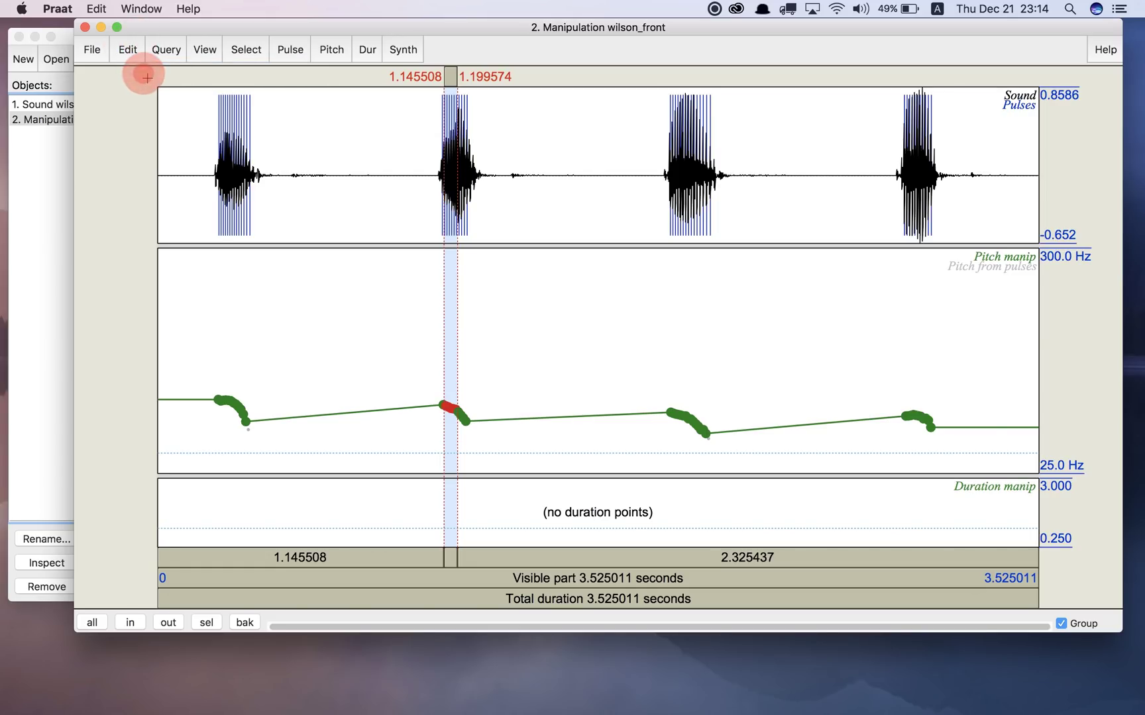
{"action": "left_click", "coordinate": [152, 141]}
Stylize the pitch (2 st), raise the first two points to about 200 Hz, and select the first syllable
{"action": "left_click", "coordinate": [330, 49]}
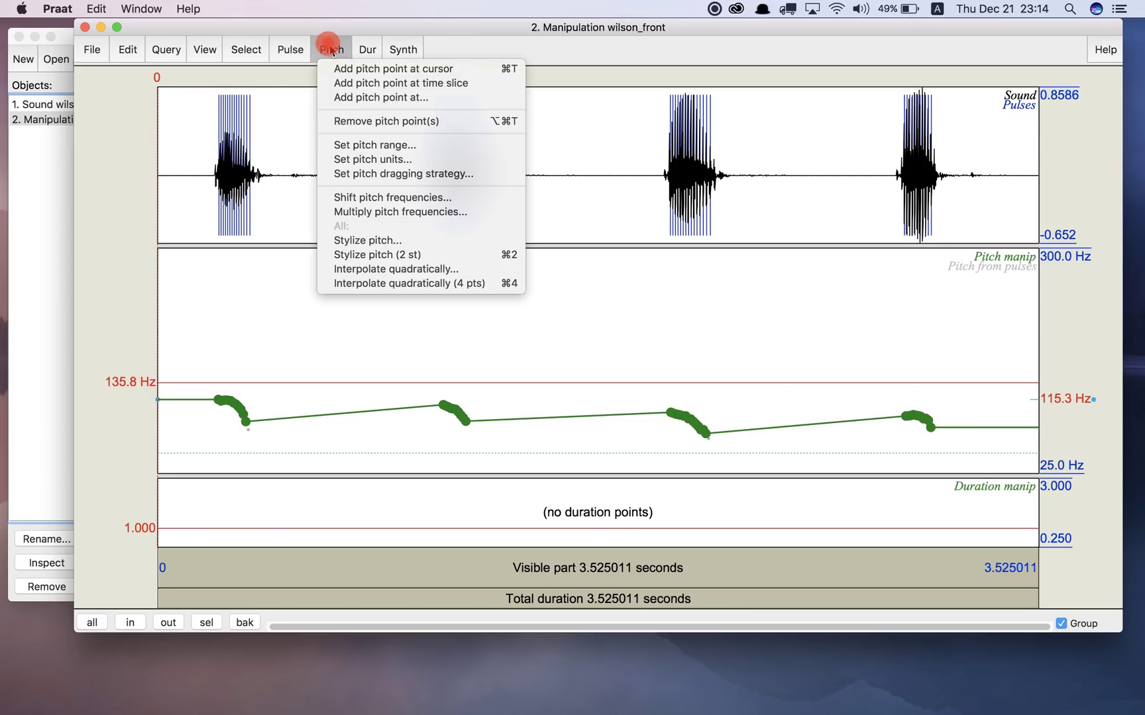
{"action": "left_click", "coordinate": [427, 256]}
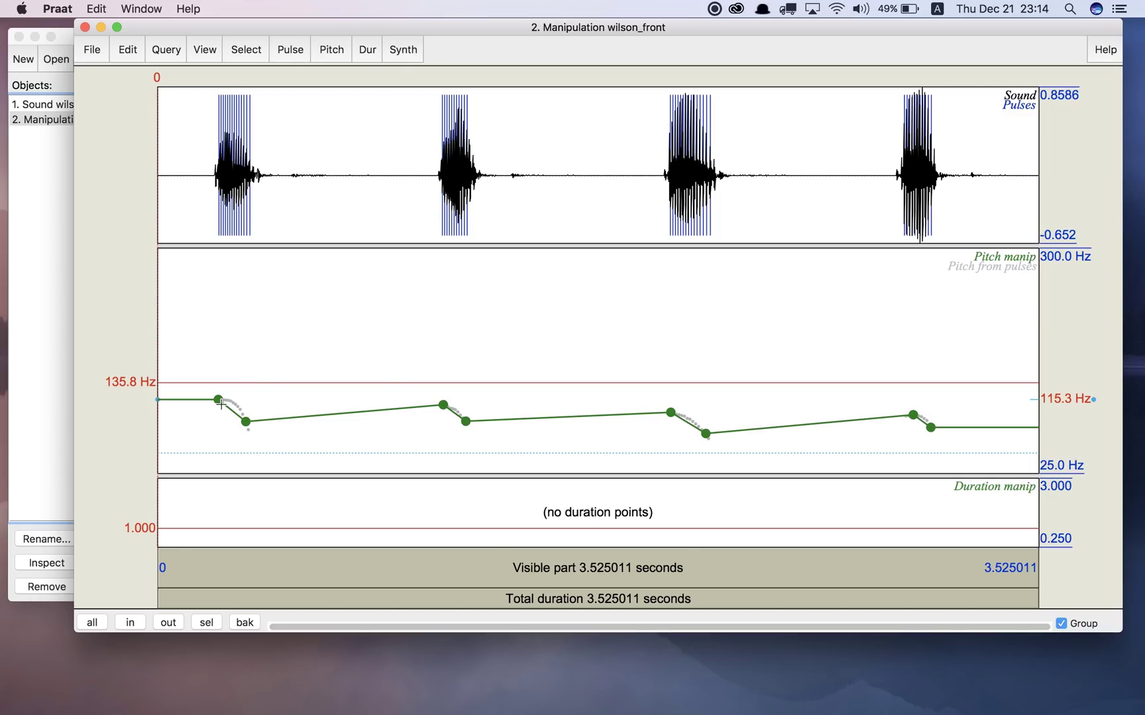
{"action": "left_click_drag", "start_coordinate": [220, 403], "coordinate": [219, 339]}
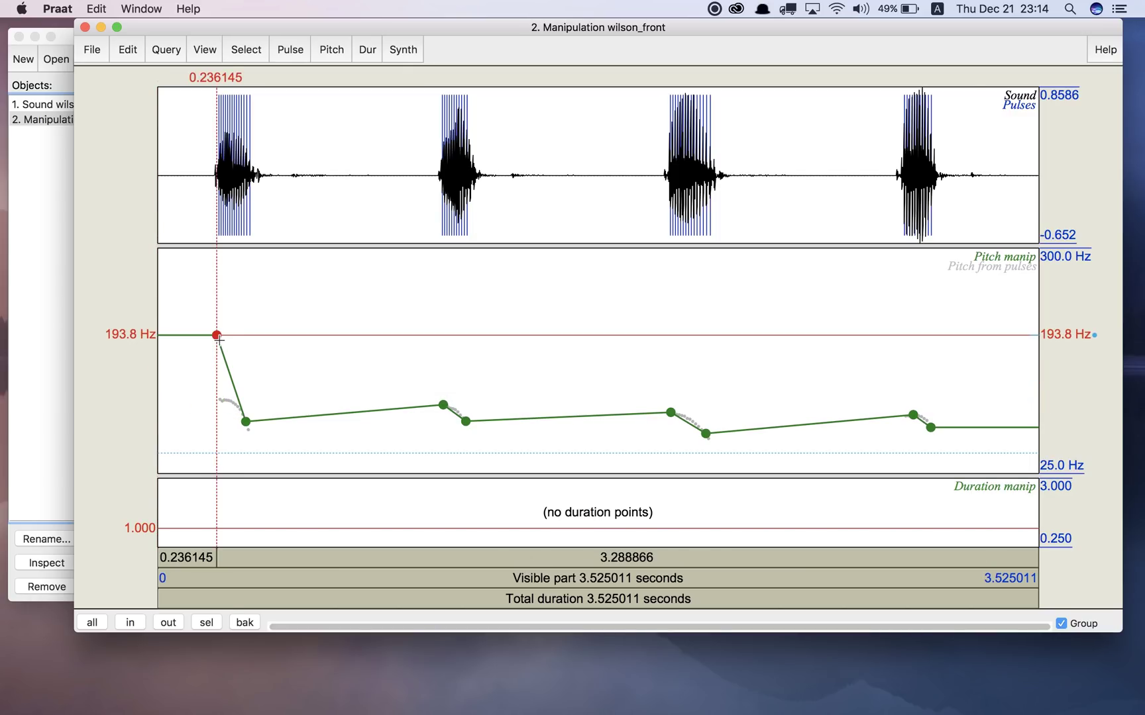
{"action": "left_click_drag", "start_coordinate": [250, 424], "coordinate": [264, 334]}
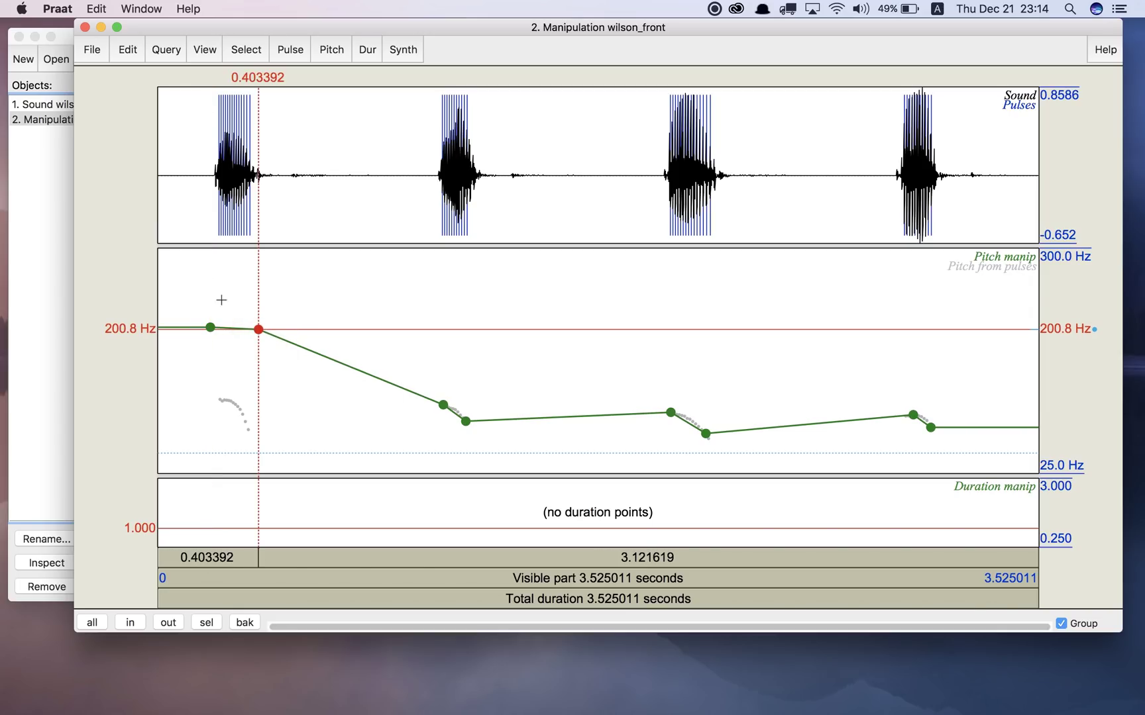
{"action": "left_click", "coordinate": [148, 134]}
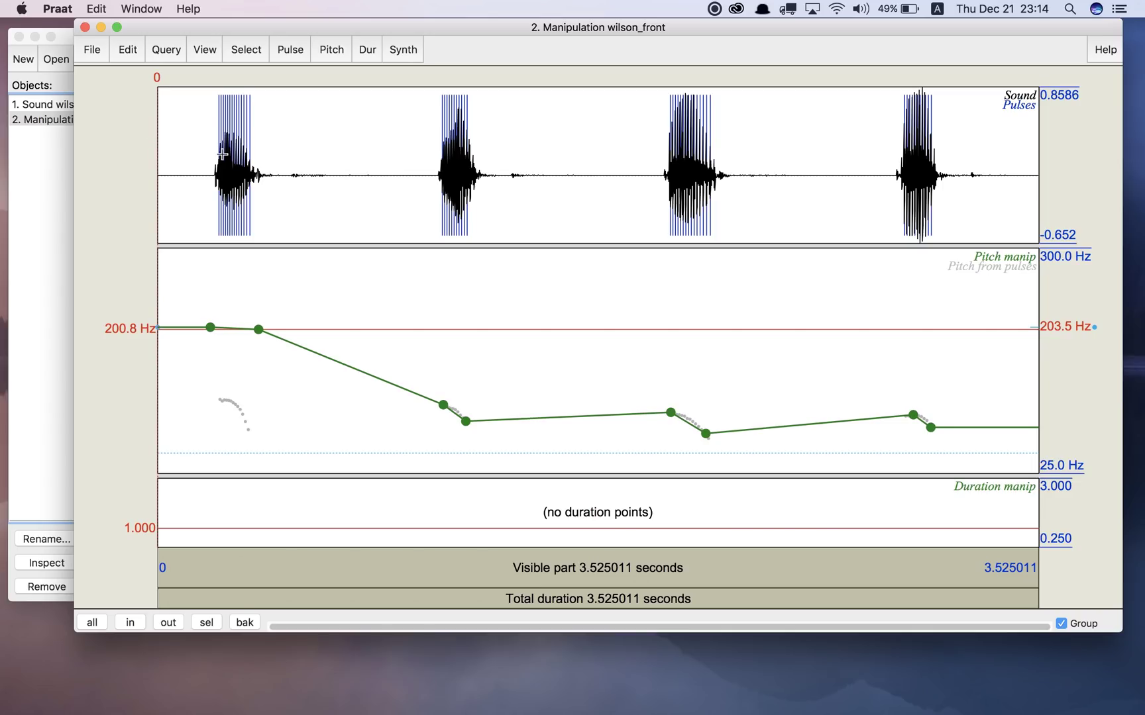
{"action": "left_click_drag", "start_coordinate": [203, 154], "coordinate": [284, 153]}
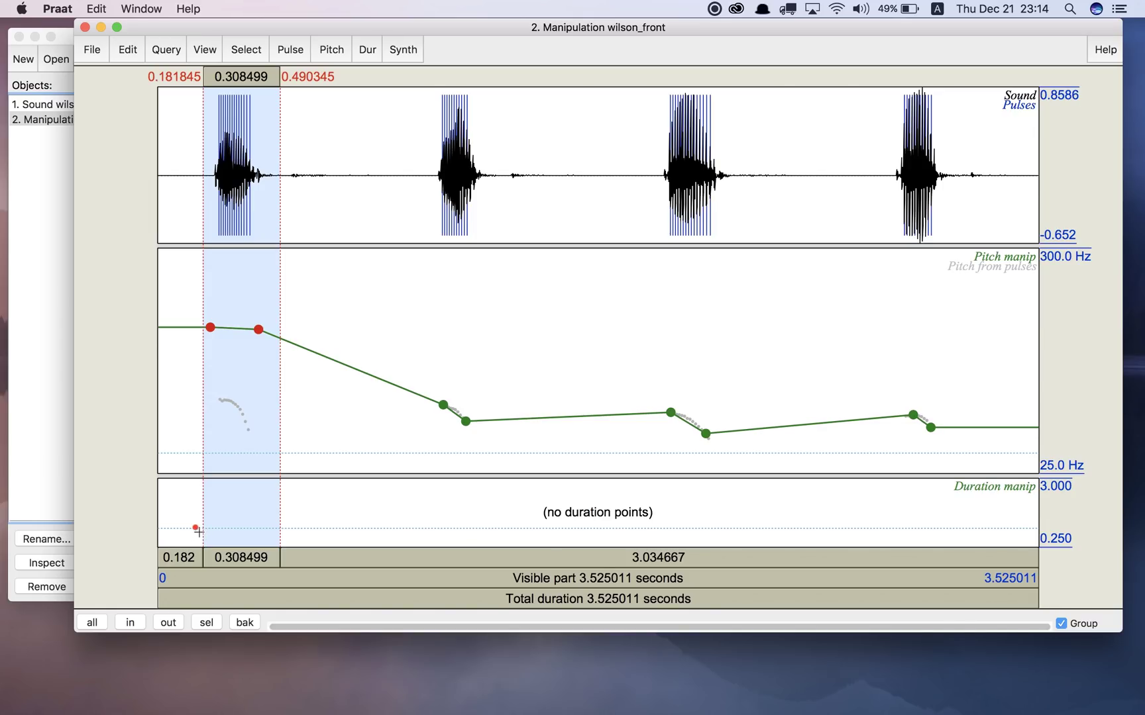
Put the cursor at 0.191 s and bring up Add duration point with relative duration 1.0
{"action": "left_click", "coordinate": [196, 530]}
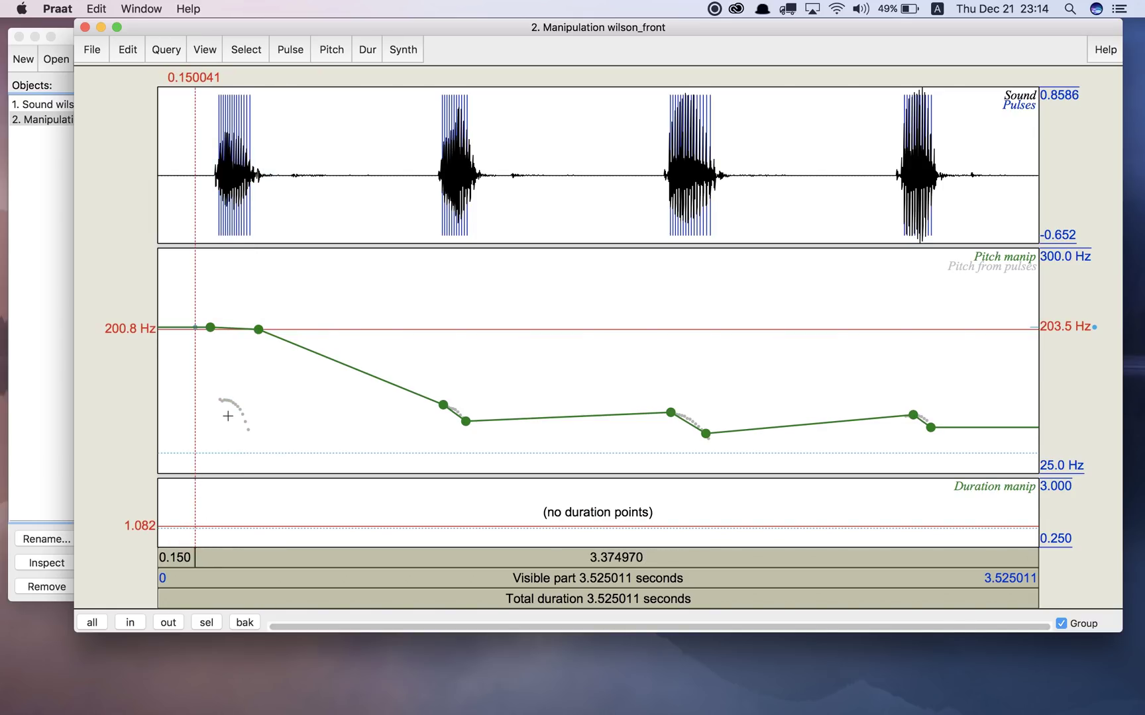
{"action": "left_click", "coordinate": [206, 175]}
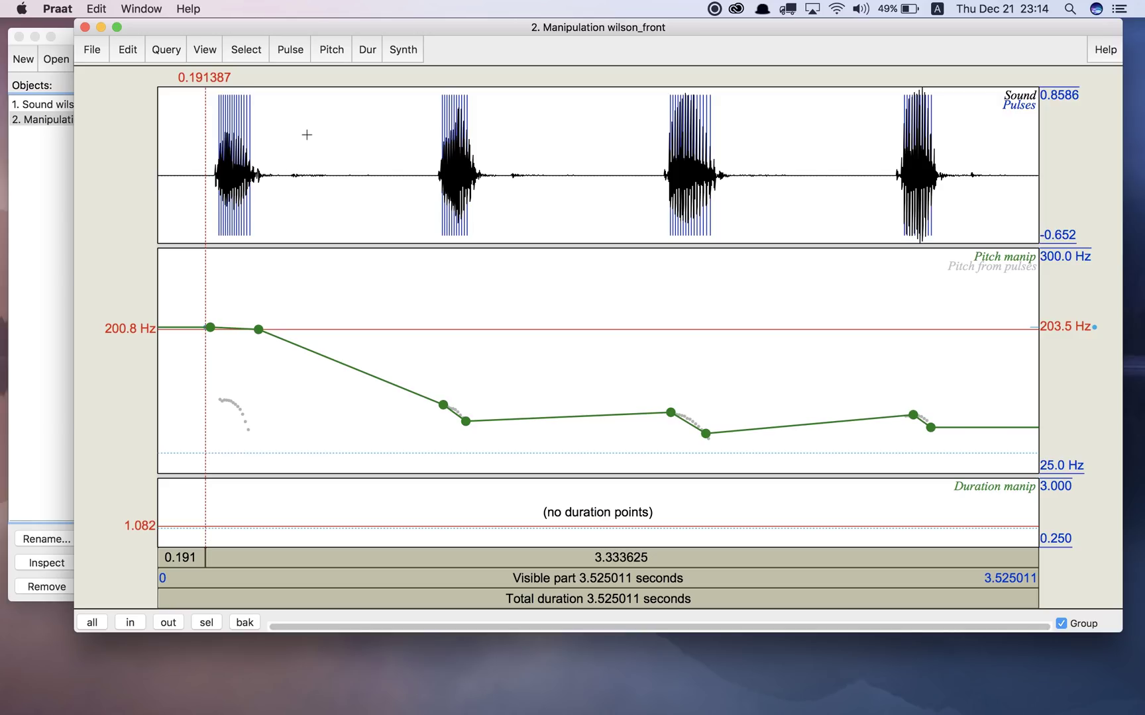
{"action": "left_click", "coordinate": [368, 52]}
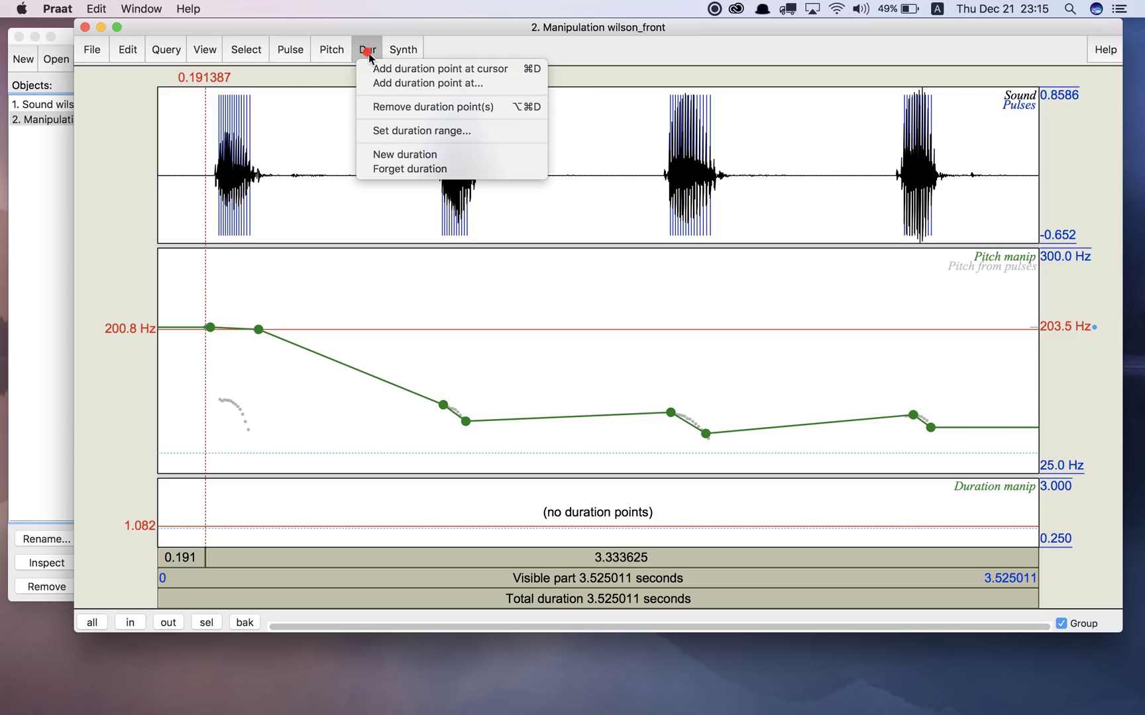
{"action": "left_click", "coordinate": [486, 85]}
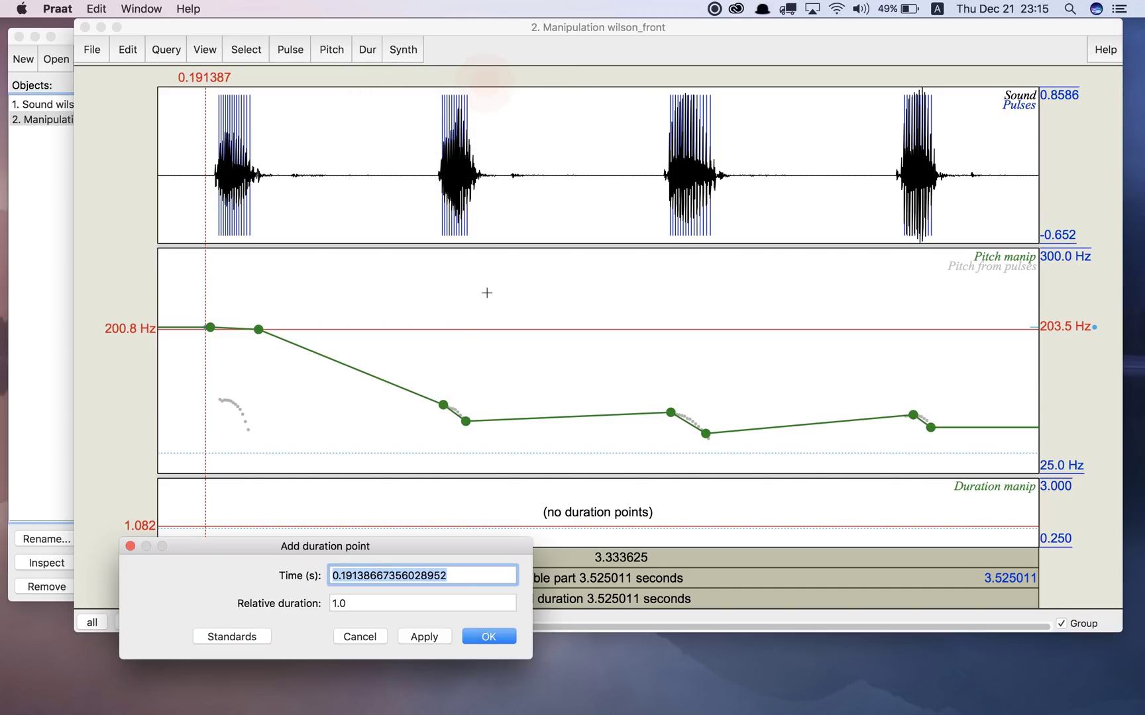
{"action": "left_click_drag", "start_coordinate": [349, 547], "coordinate": [526, 337]}
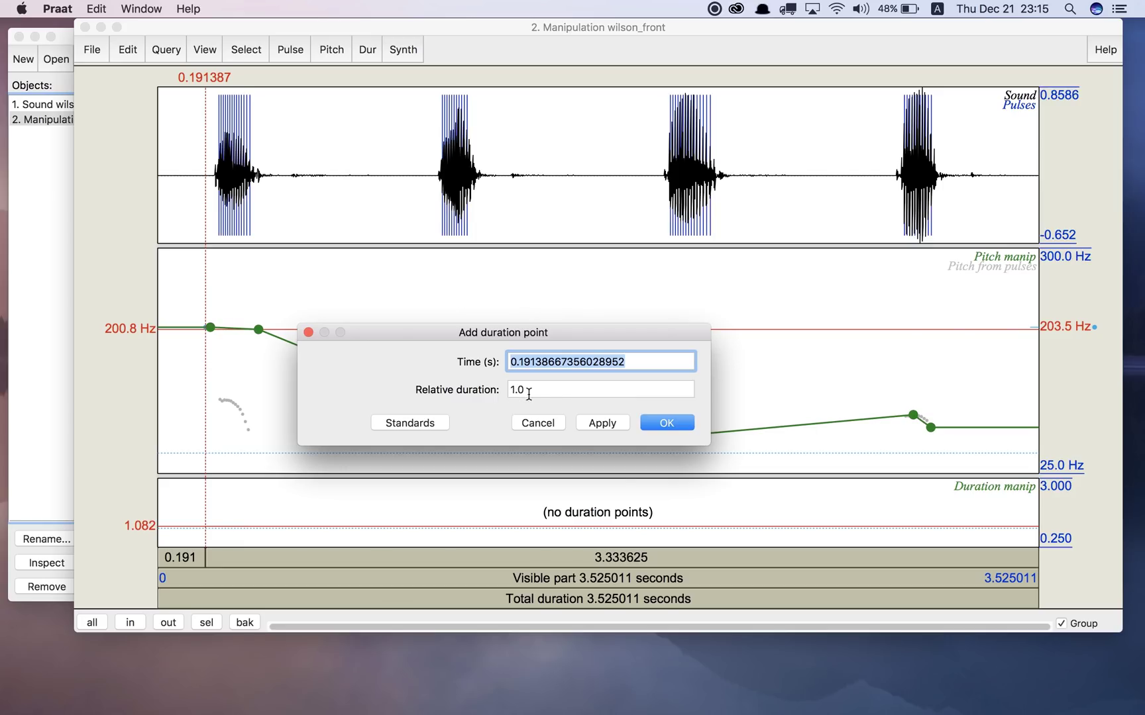
Add a 1.0 duration point at 0.191 s and a 2.0 point at 0.210 s
{"action": "left_click", "coordinate": [655, 427]}
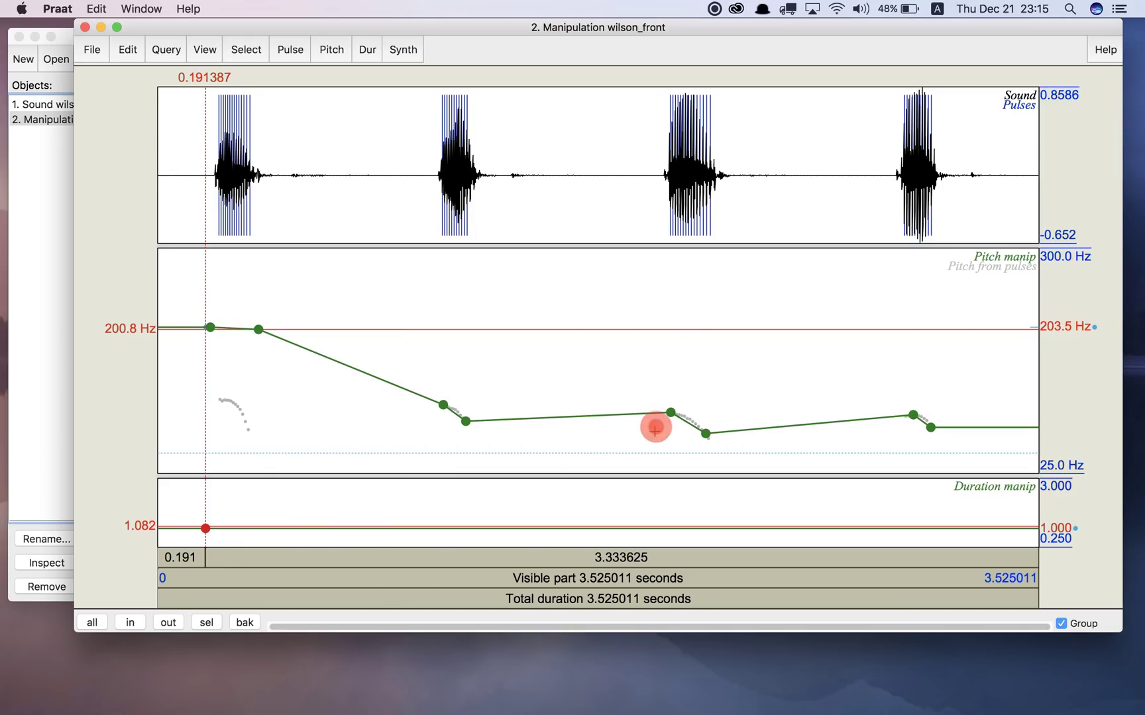
{"action": "left_click", "coordinate": [209, 491]}
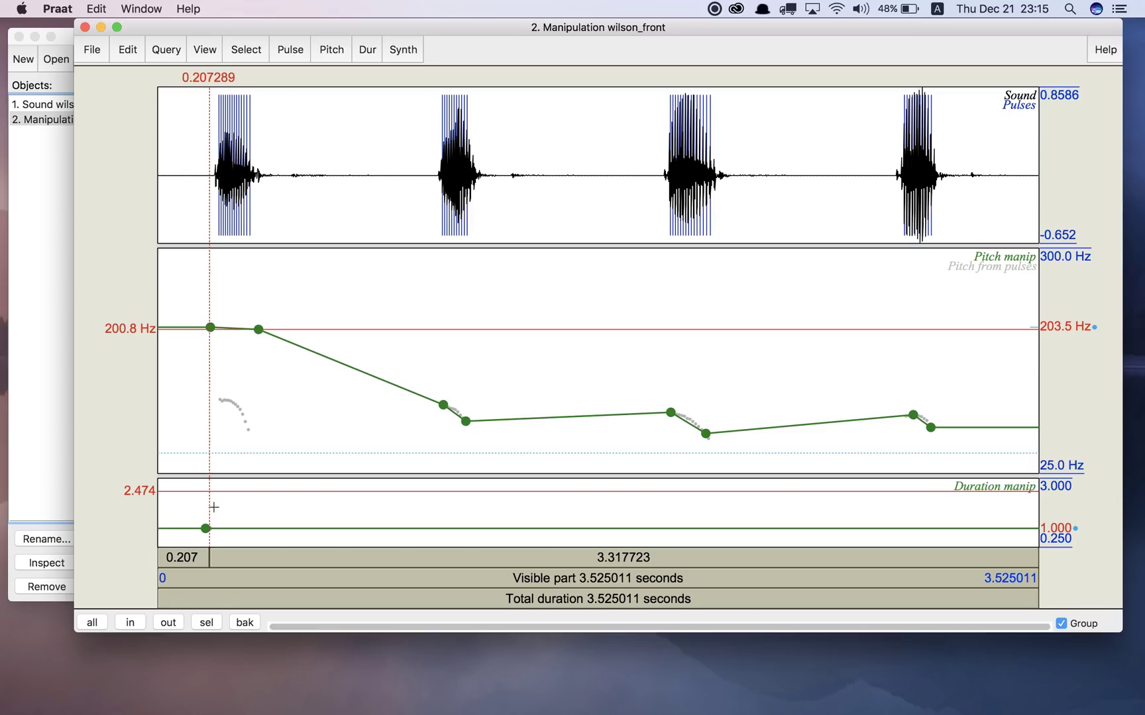
{"action": "left_click", "coordinate": [210, 498]}
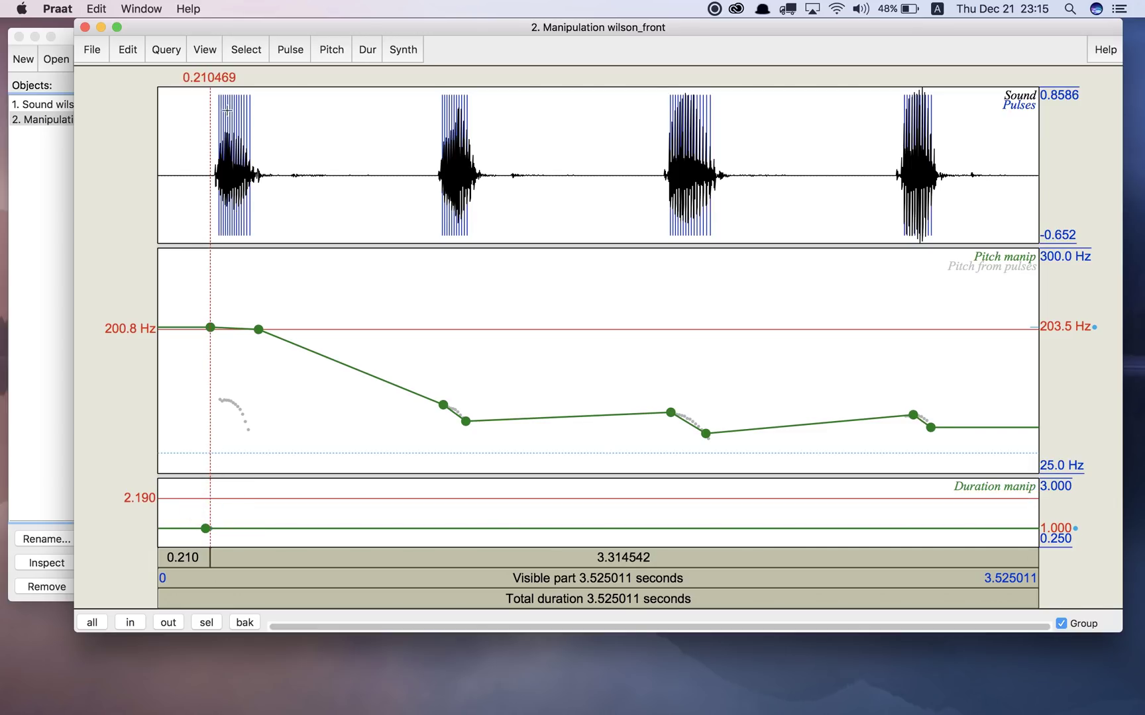
{"action": "left_click", "coordinate": [362, 51]}
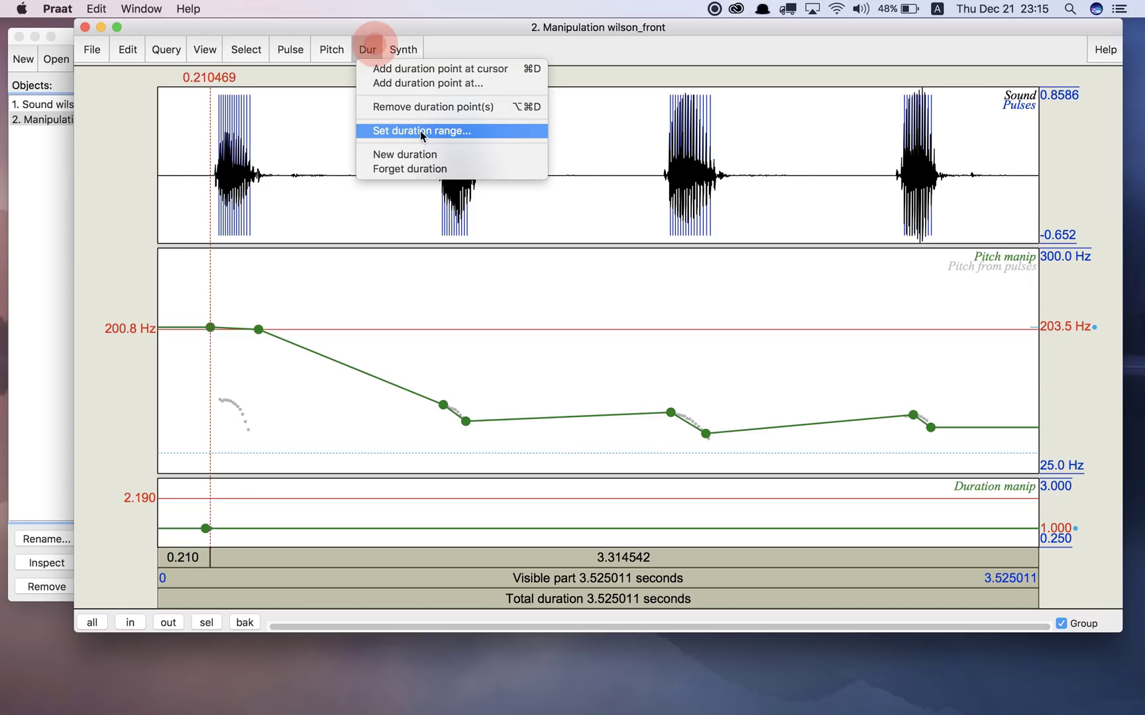
{"action": "left_click", "coordinate": [445, 84]}
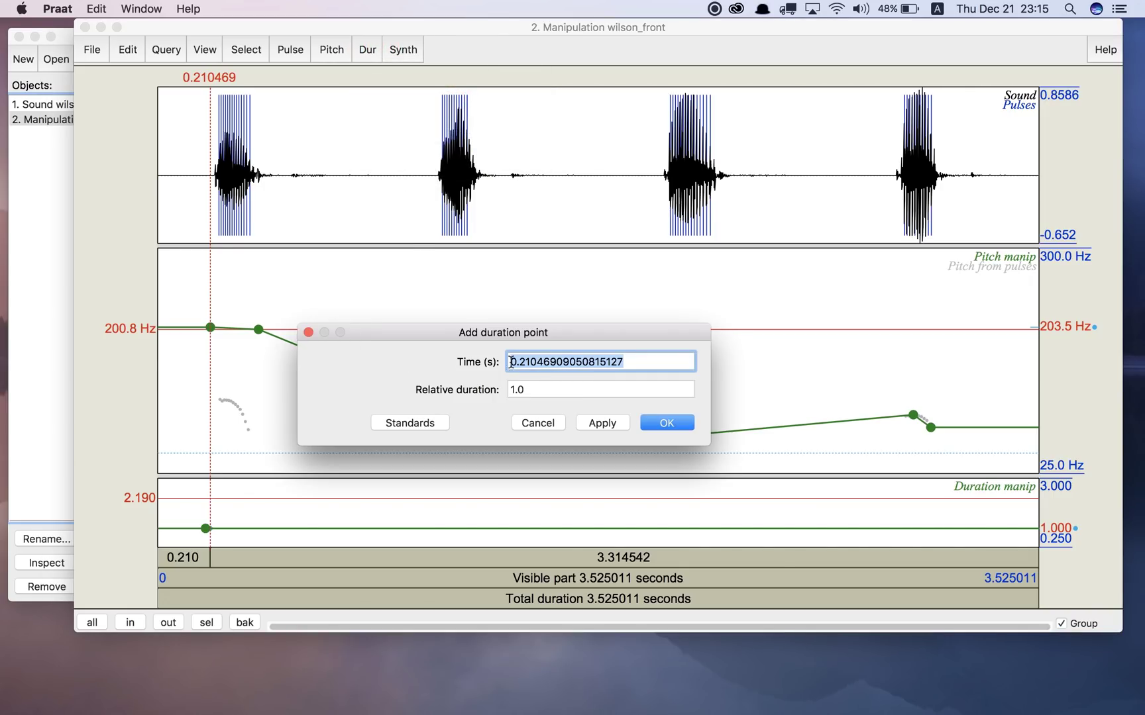
{"action": "left_click", "coordinate": [514, 390]}
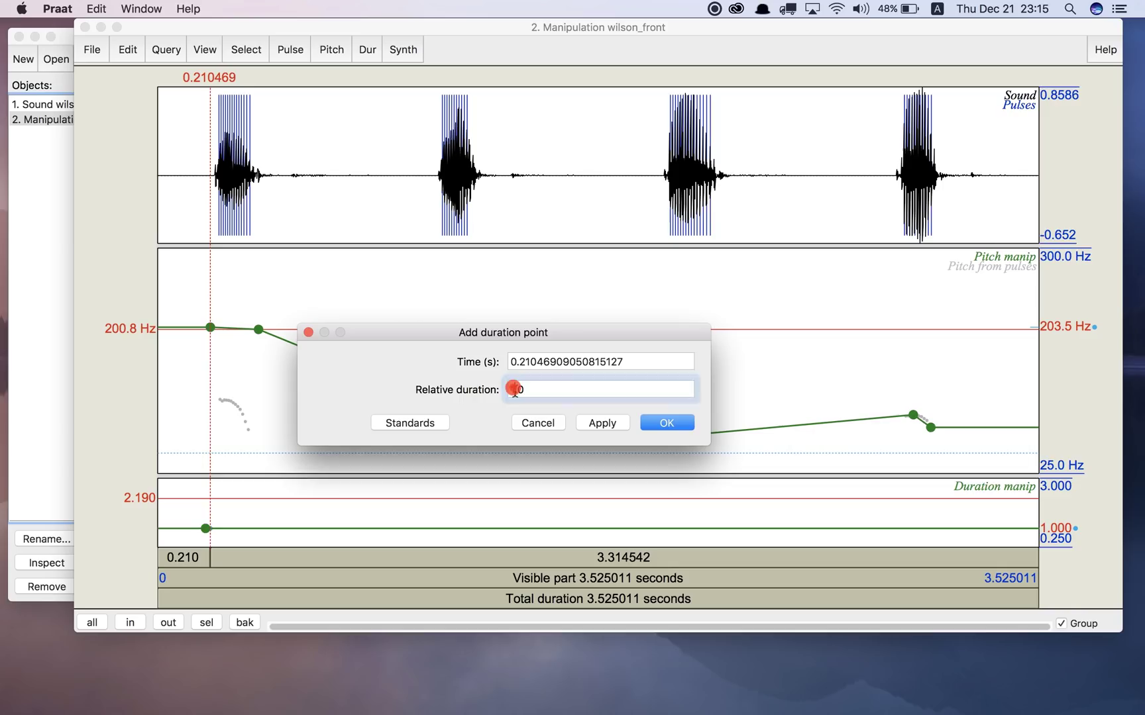
{"action": "left_click", "coordinate": [514, 390]}
{"action": "key", "text": "BackSpace"}
{"action": "type", "text": "2"}
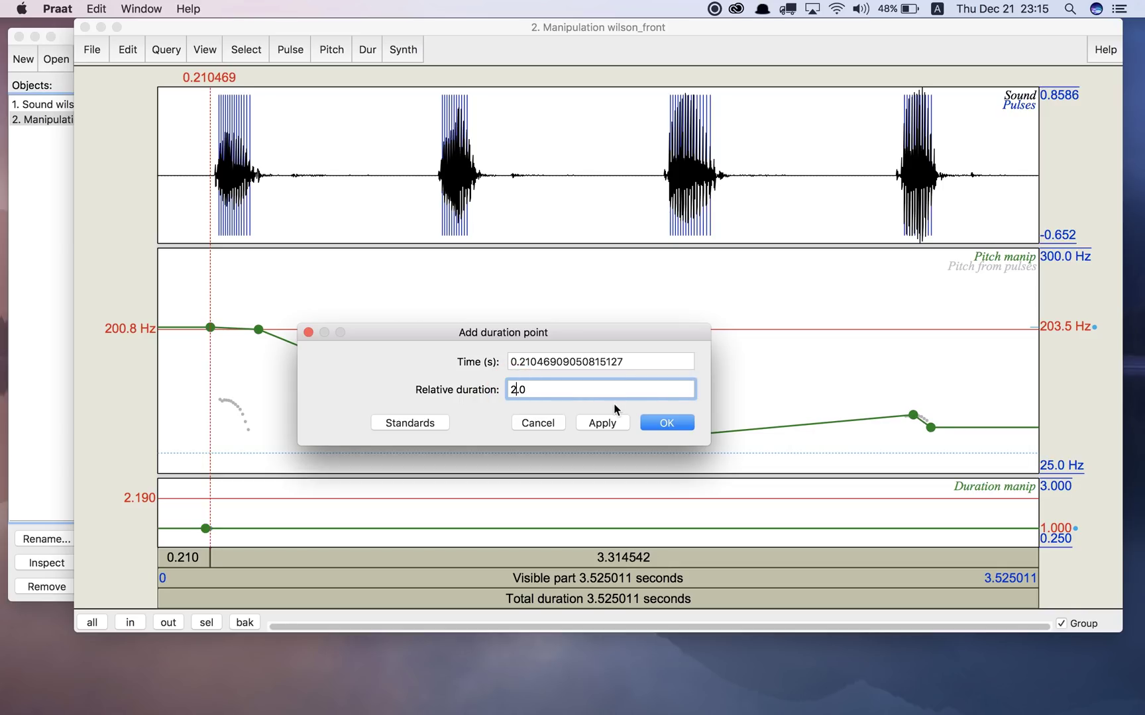
{"action": "left_click", "coordinate": [667, 422]}
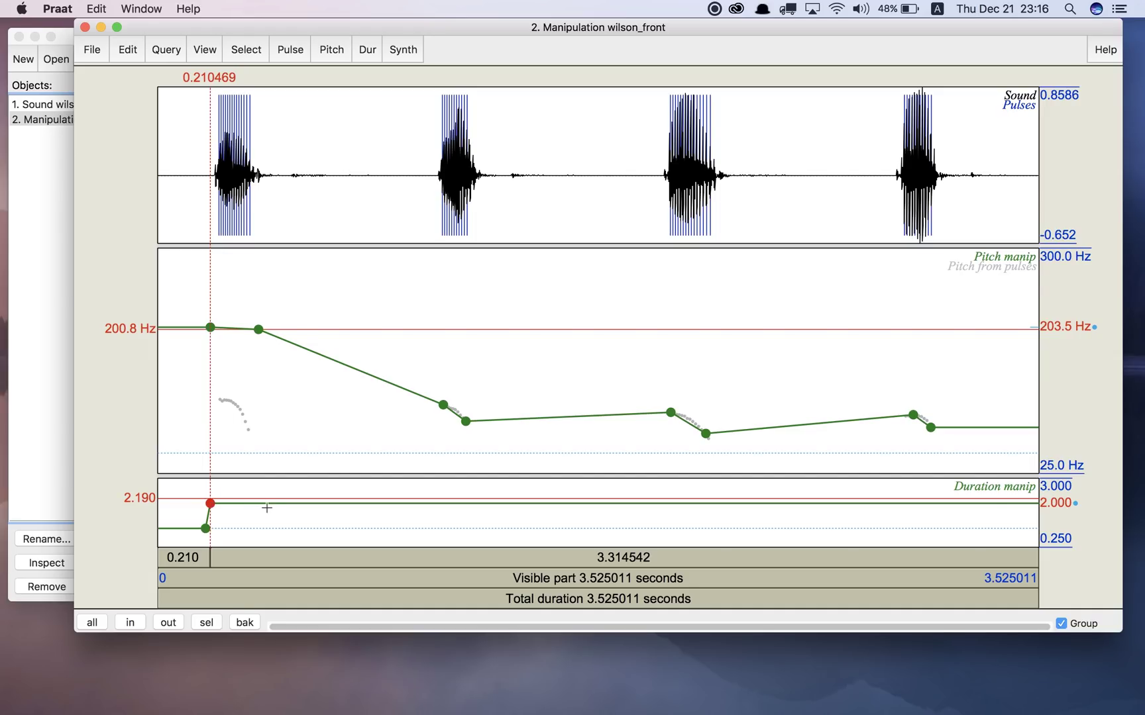
Add duration points of 2.0 at 0.449 s and 1.0 at 0.474 s
{"action": "left_click", "coordinate": [275, 175]}
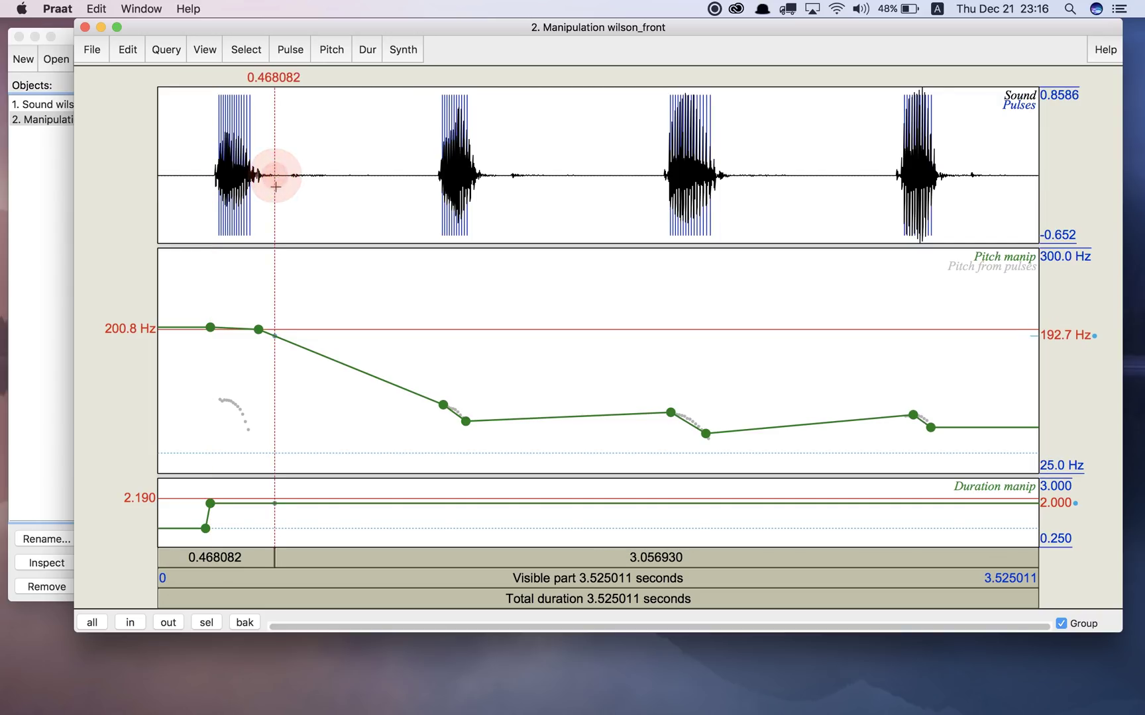
{"action": "left_click", "coordinate": [269, 176]}
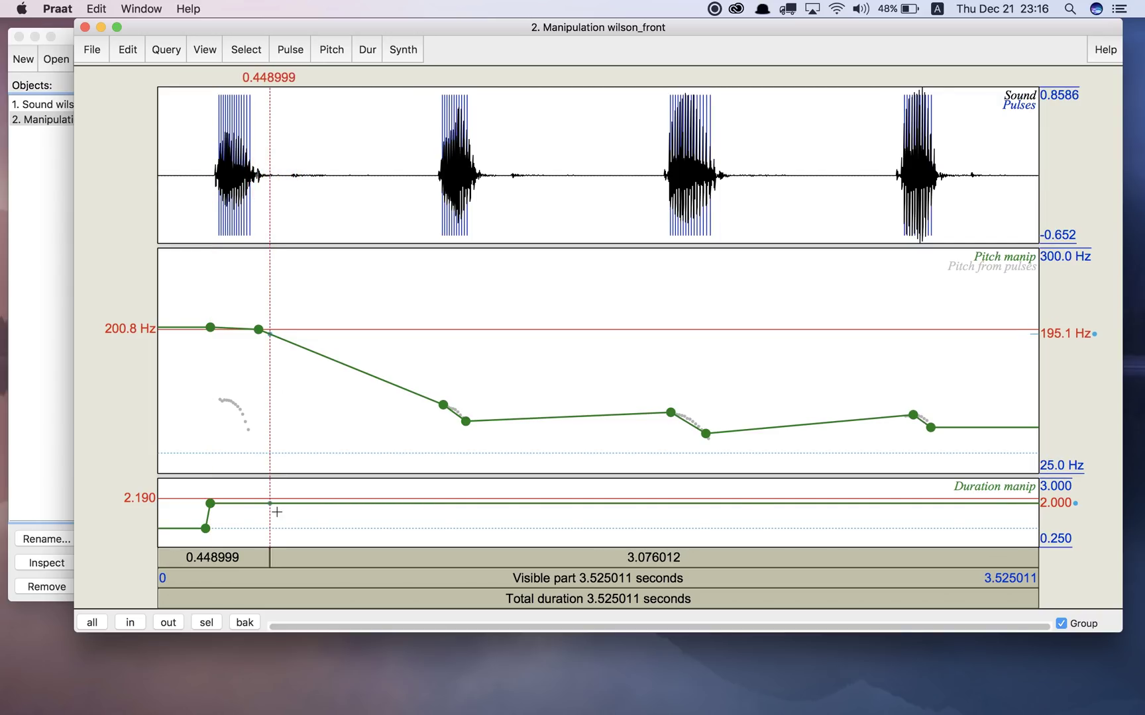
{"action": "left_click", "coordinate": [369, 49]}
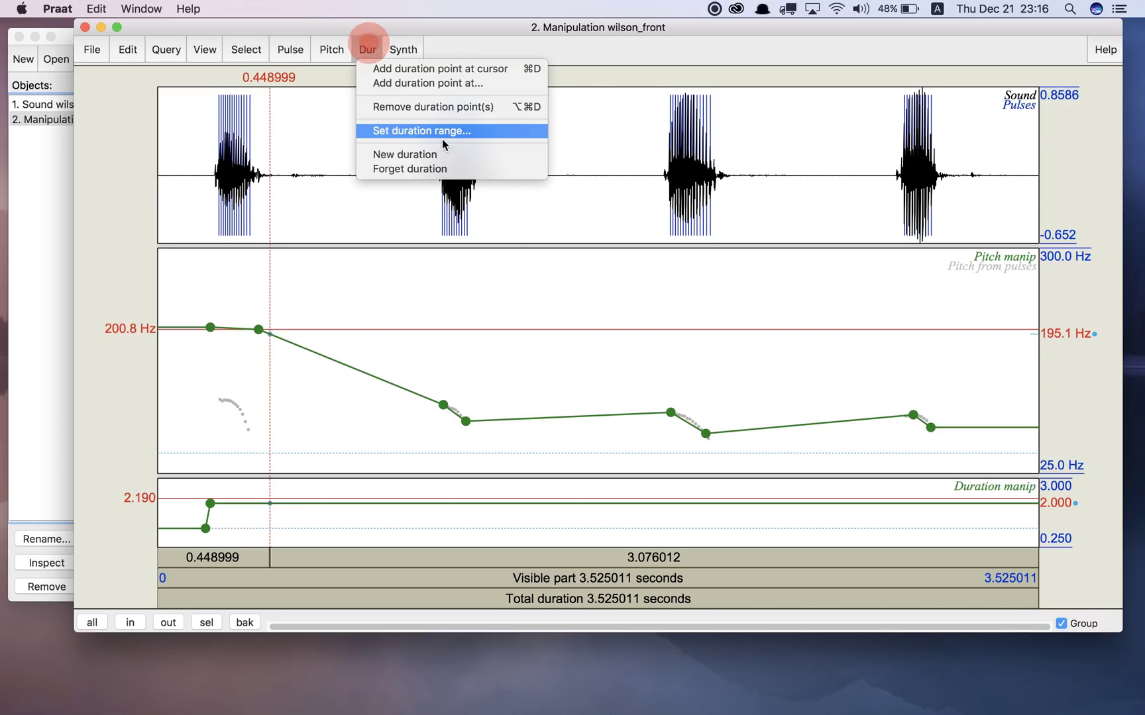
{"action": "left_click", "coordinate": [452, 91]}
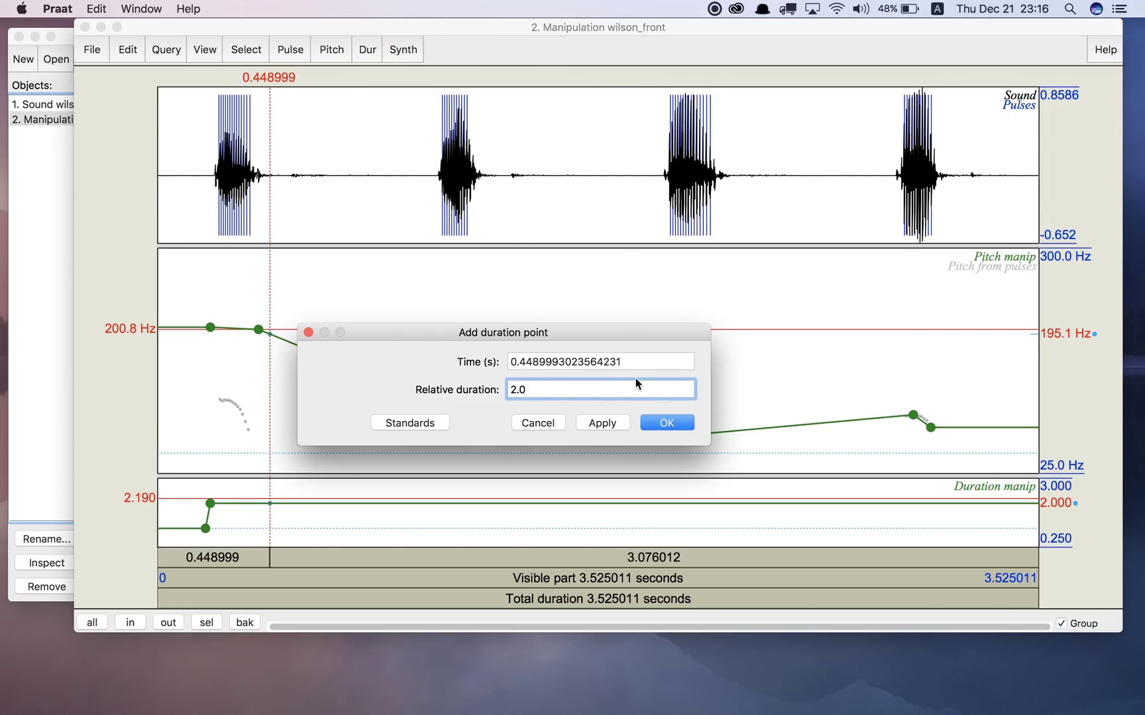
{"action": "left_click", "coordinate": [671, 425]}
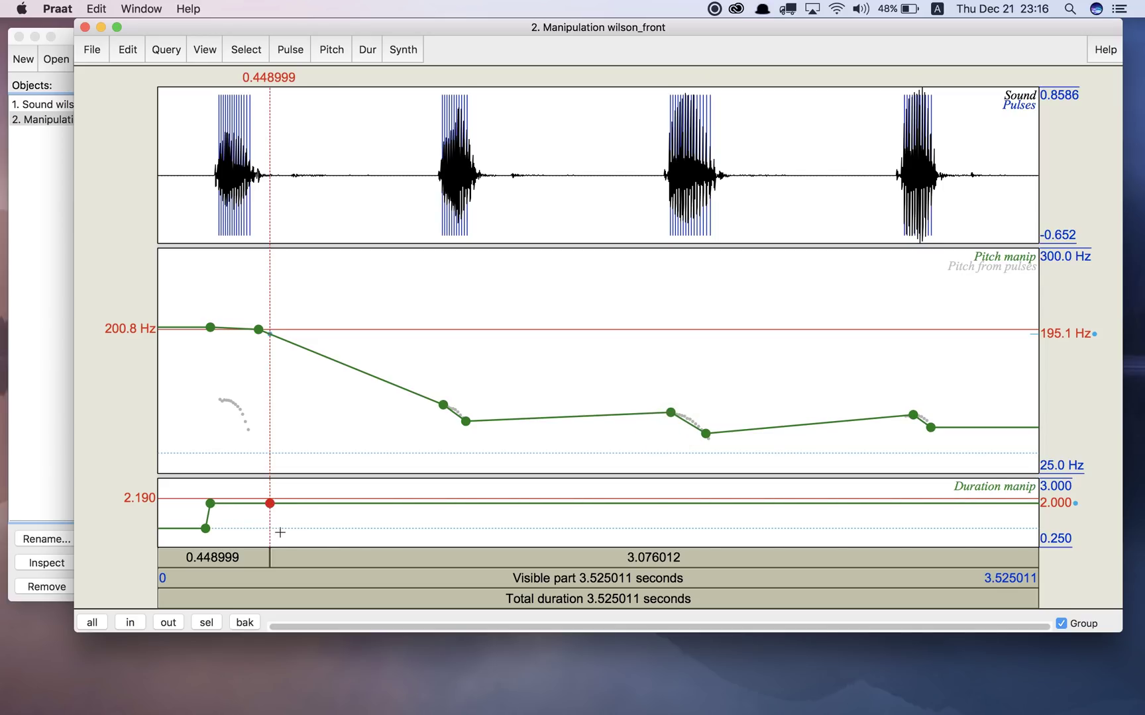
{"action": "left_click", "coordinate": [277, 528]}
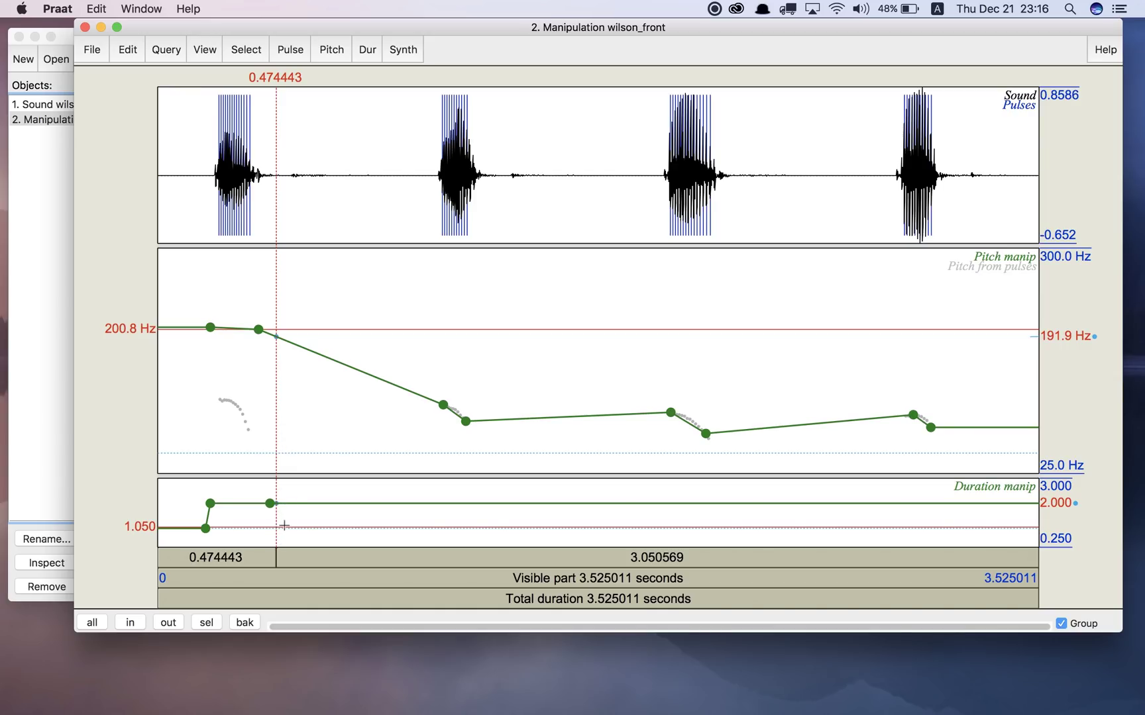
{"action": "left_click", "coordinate": [368, 53]}
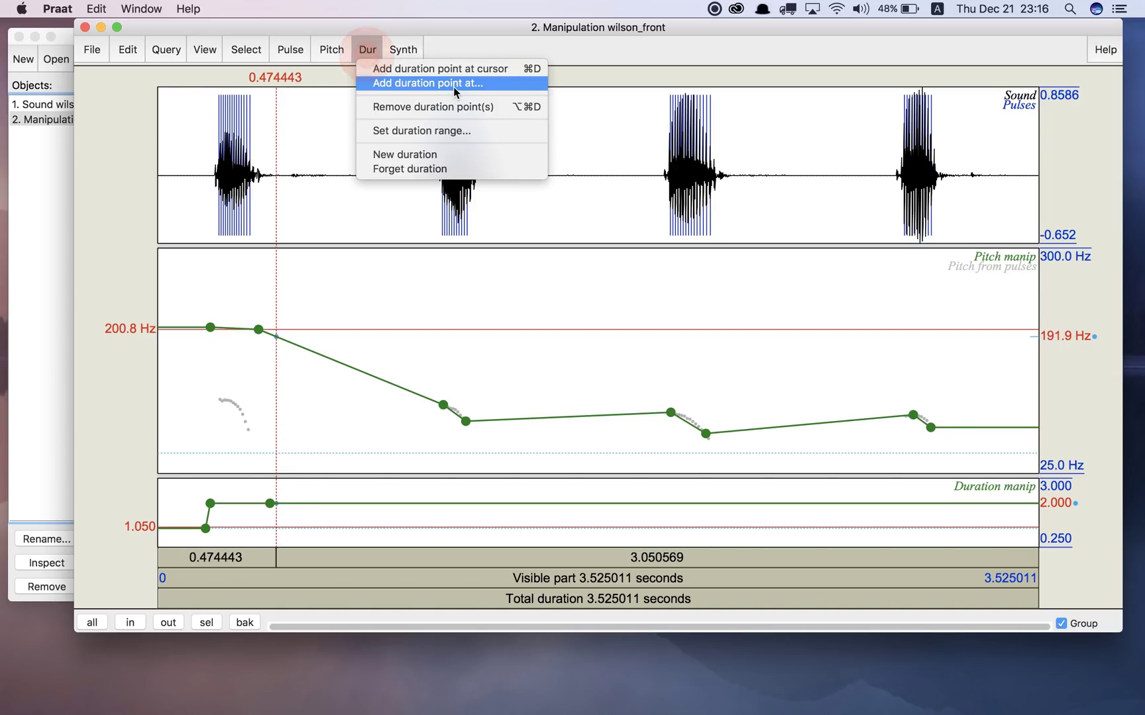
{"action": "left_click", "coordinate": [431, 83]}
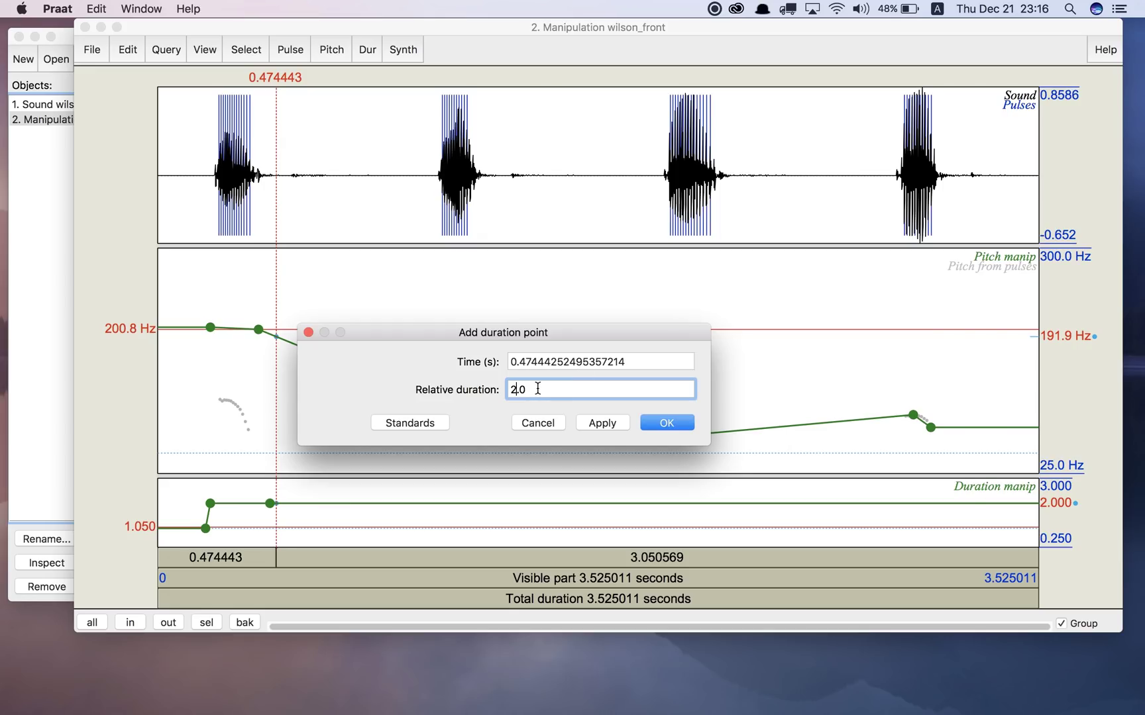
{"action": "key", "text": "BackSpace"}
{"action": "key", "text": "BackSpace"}
{"action": "key", "text": "BackSpace"}
{"action": "type", "text": "1.0"}
{"action": "left_click", "coordinate": [667, 423]}
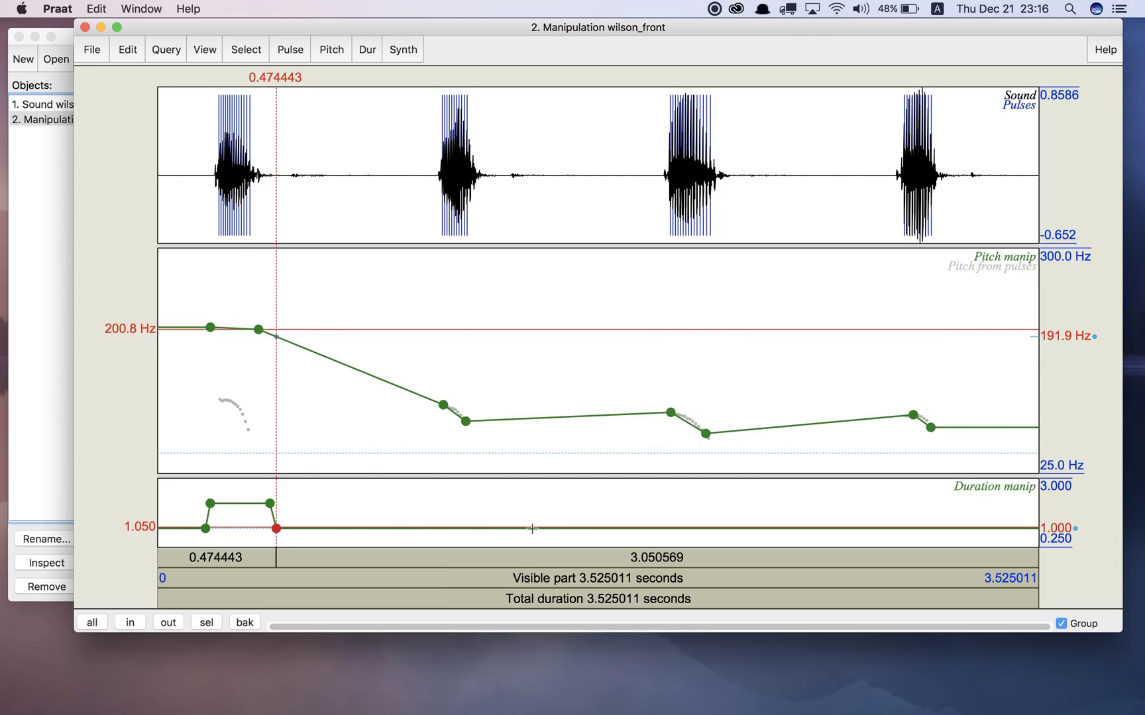
Drag the first 2.0 duration point higher on the duration tier
{"action": "left_click", "coordinate": [135, 138]}
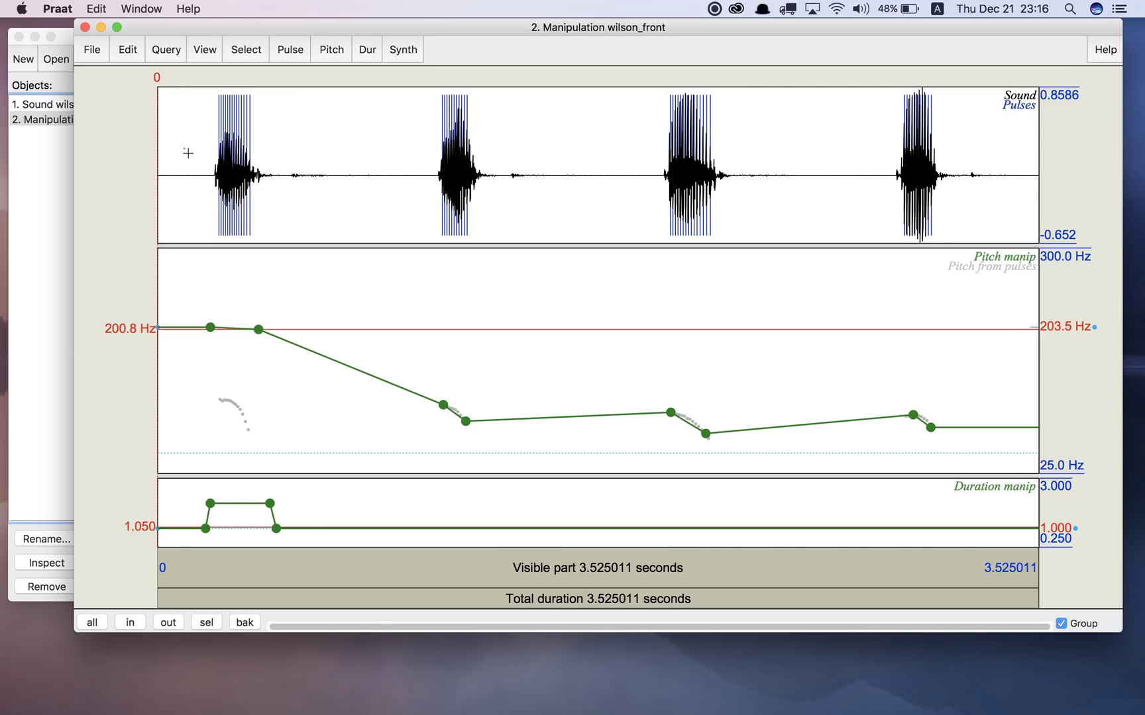
{"action": "left_click_drag", "start_coordinate": [184, 146], "coordinate": [301, 145]}
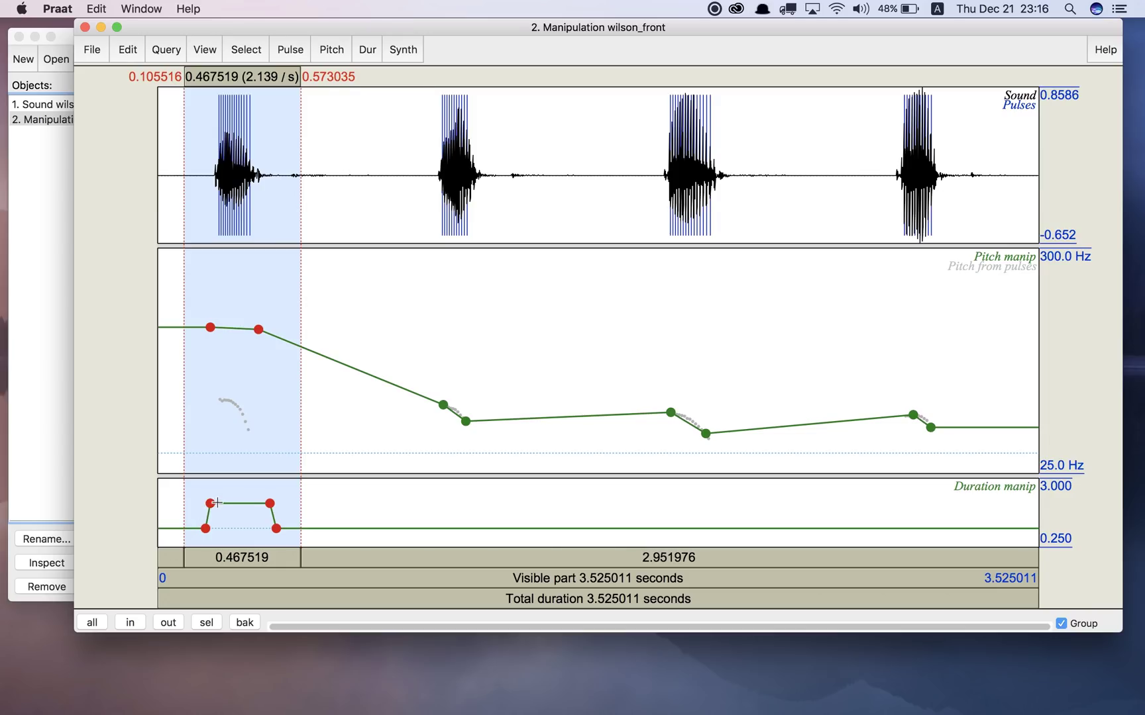
{"action": "left_click", "coordinate": [320, 425]}
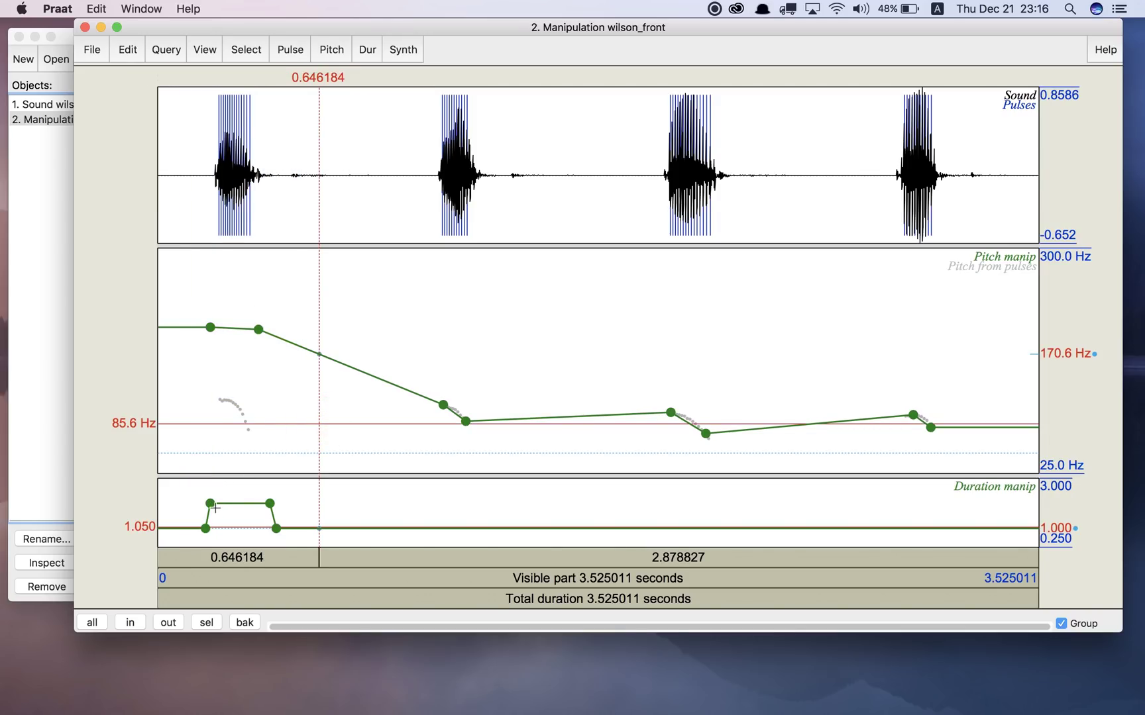
{"action": "left_click", "coordinate": [210, 503]}
{"action": "mouse_move", "coordinate": [210, 504]}
{"action": "left_mouse_down"}
{"action": "mouse_move", "coordinate": [209, 485]}
{"action": "mouse_move", "coordinate": [269, 498]}
{"action": "mouse_move", "coordinate": [273, 483]}
{"action": "mouse_move", "coordinate": [209, 482]}
{"action": "left_mouse_up"}
{"action": "left_click", "coordinate": [269, 502]}
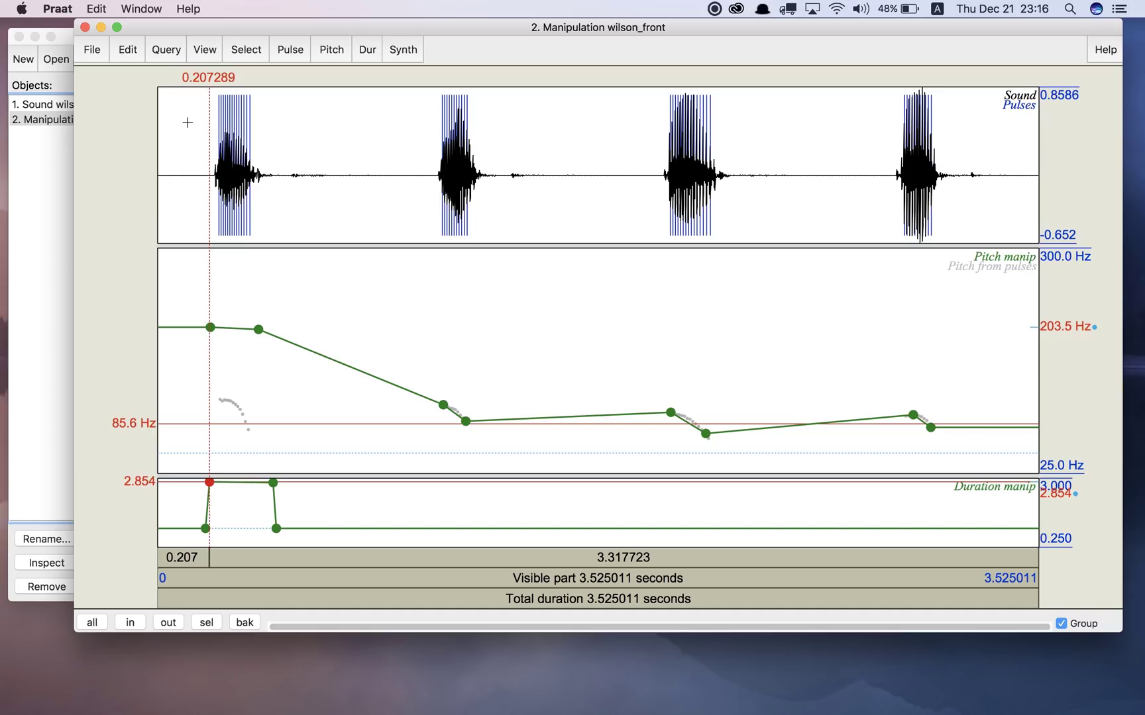
Select the first word's time span, then the second word's span, then clear it
{"action": "left_click_drag", "start_coordinate": [163, 148], "coordinate": [308, 145]}
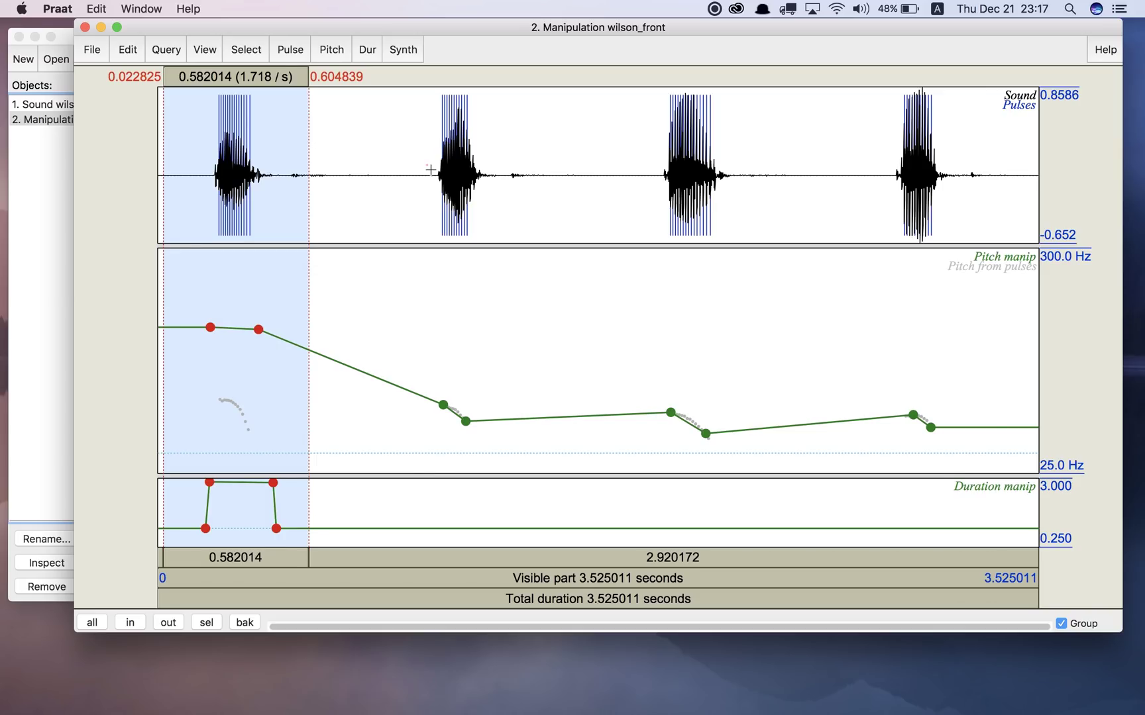
{"action": "left_click_drag", "start_coordinate": [427, 165], "coordinate": [495, 168]}
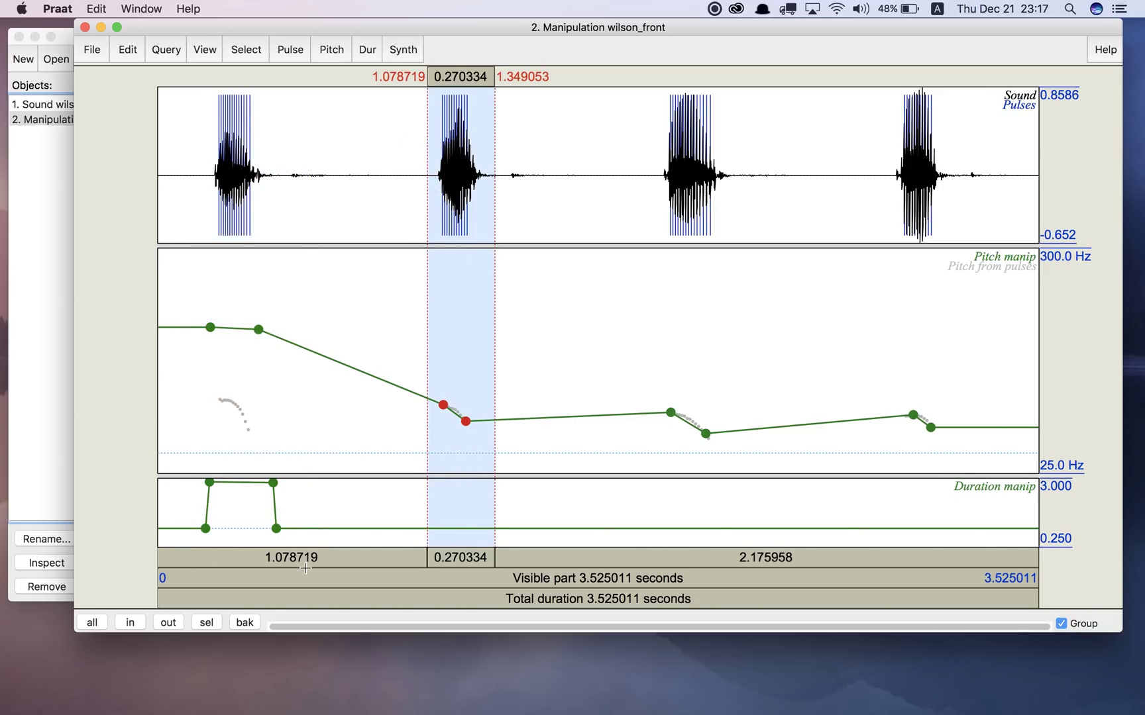
{"action": "left_click", "coordinate": [345, 313]}
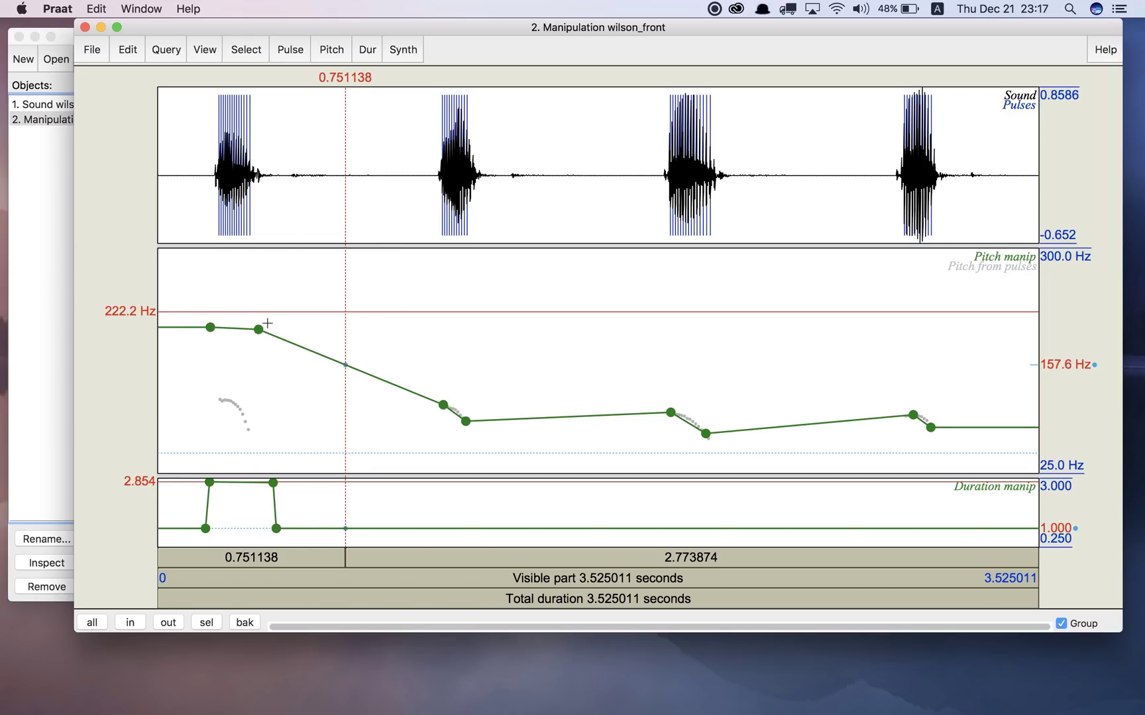
Close the editor, remove the old Manipulation, and rebuild one from wilson_front at 70–200 Hz
{"action": "left_click", "coordinate": [85, 27]}
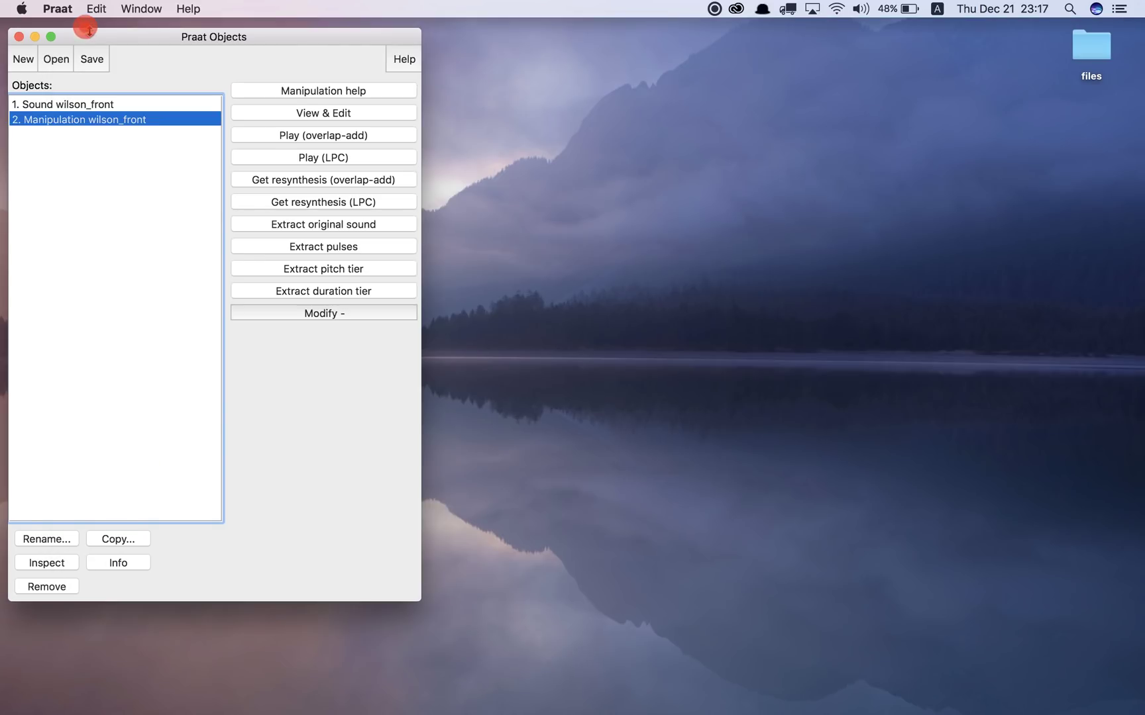
{"action": "left_click", "coordinate": [59, 585]}
{"action": "left_click", "coordinate": [76, 103]}
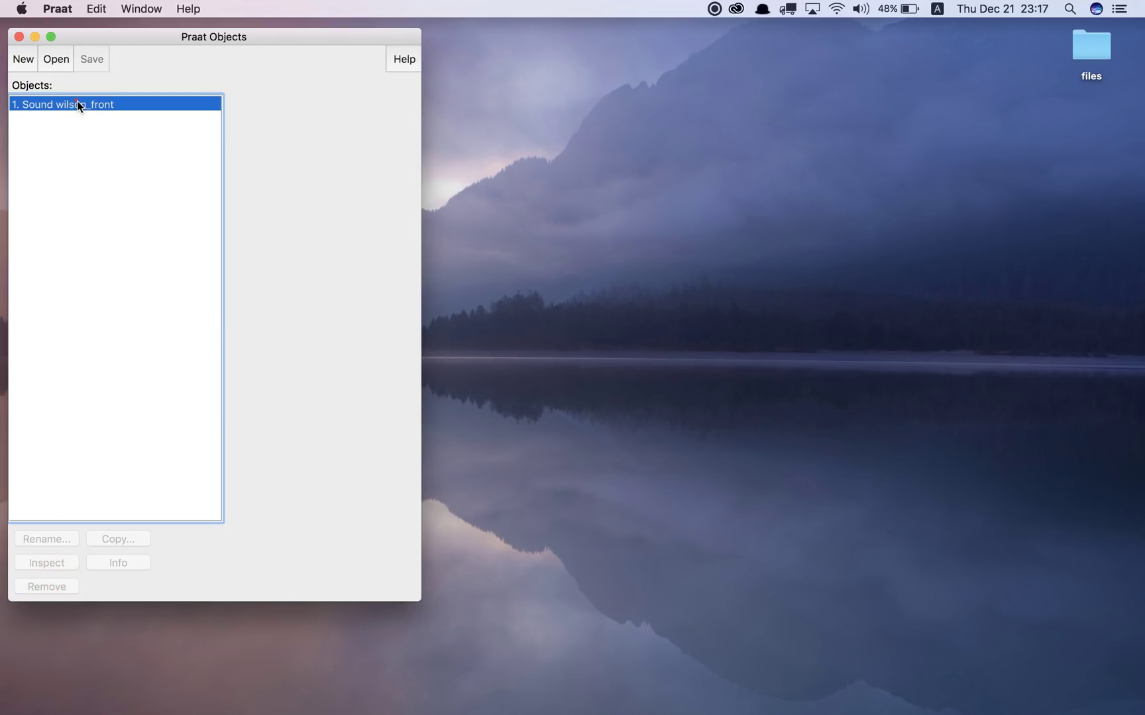
{"action": "left_click_drag", "start_coordinate": [331, 310], "coordinate": [340, 333]}
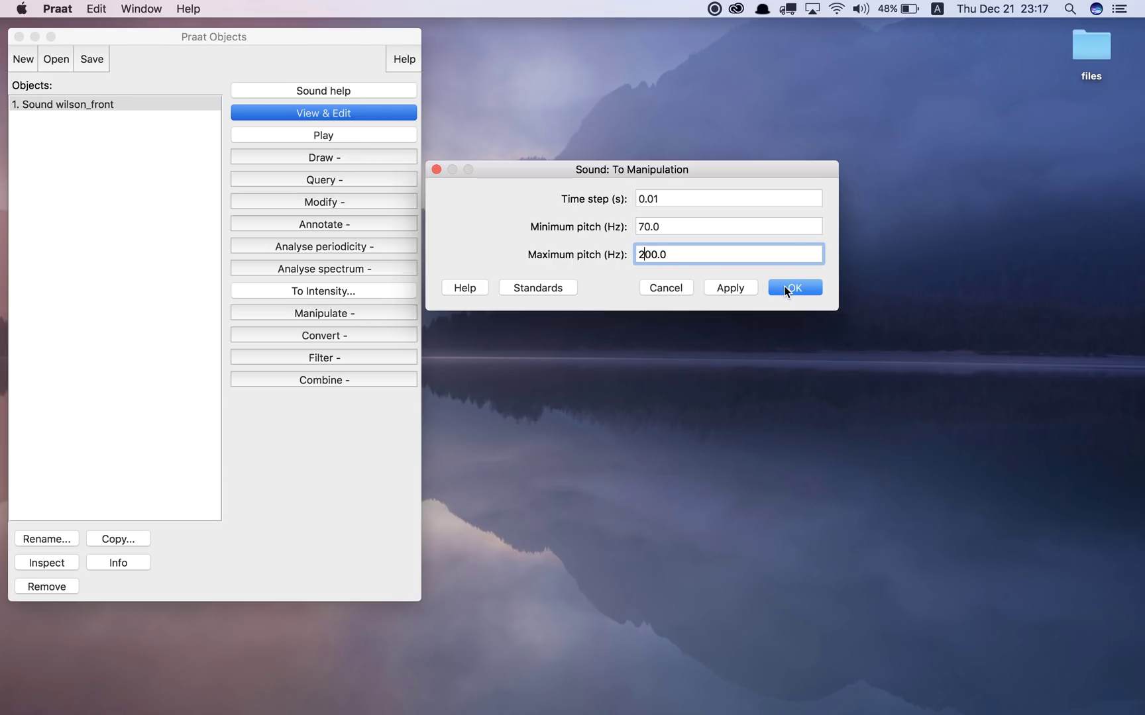
{"action": "left_click", "coordinate": [794, 287]}
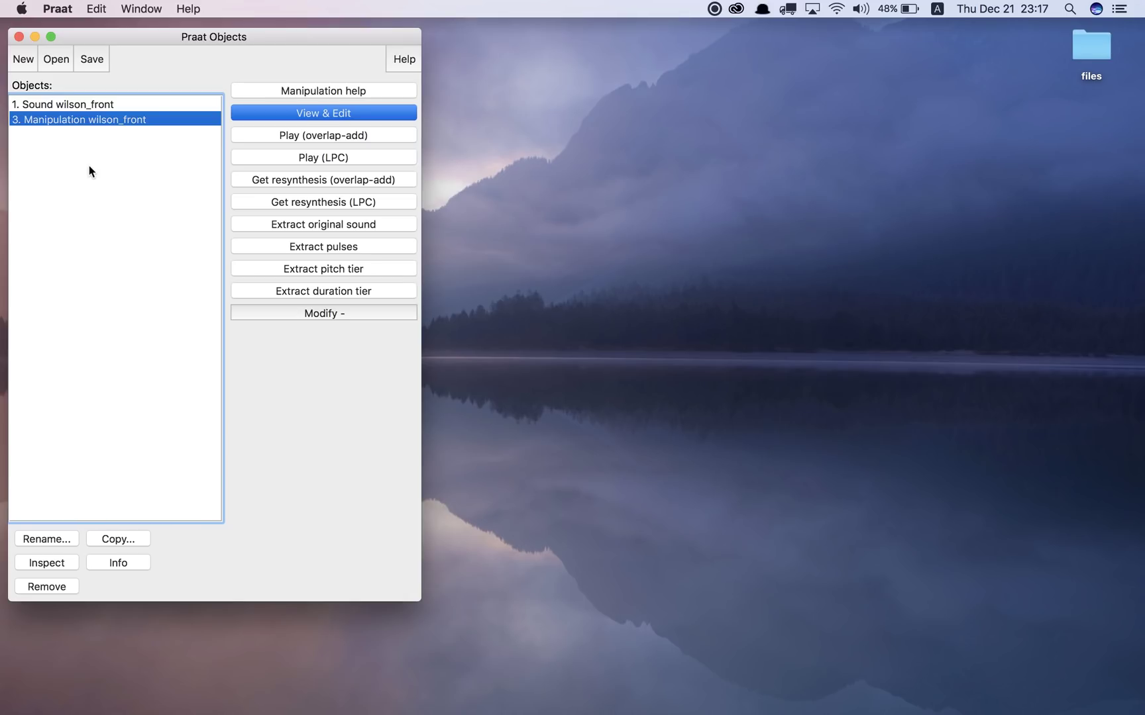
Extract PitchTier wilson_front from the Manipulation and briefly view it
{"action": "left_click", "coordinate": [340, 269]}
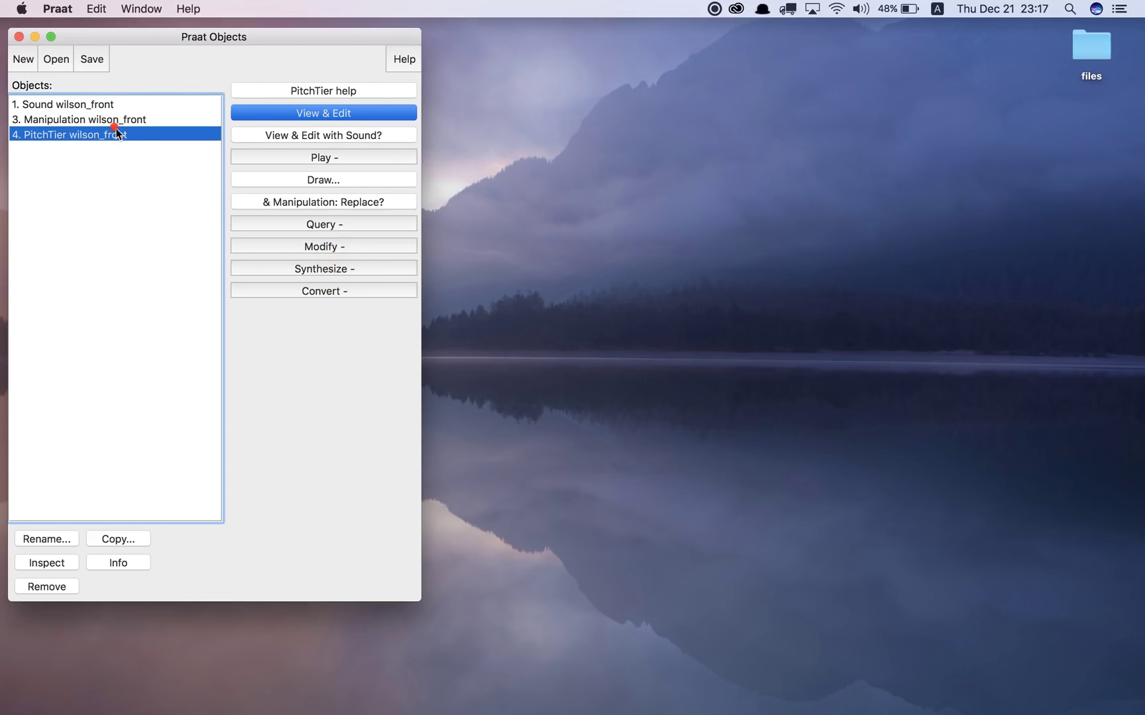
{"action": "left_click", "coordinate": [263, 114]}
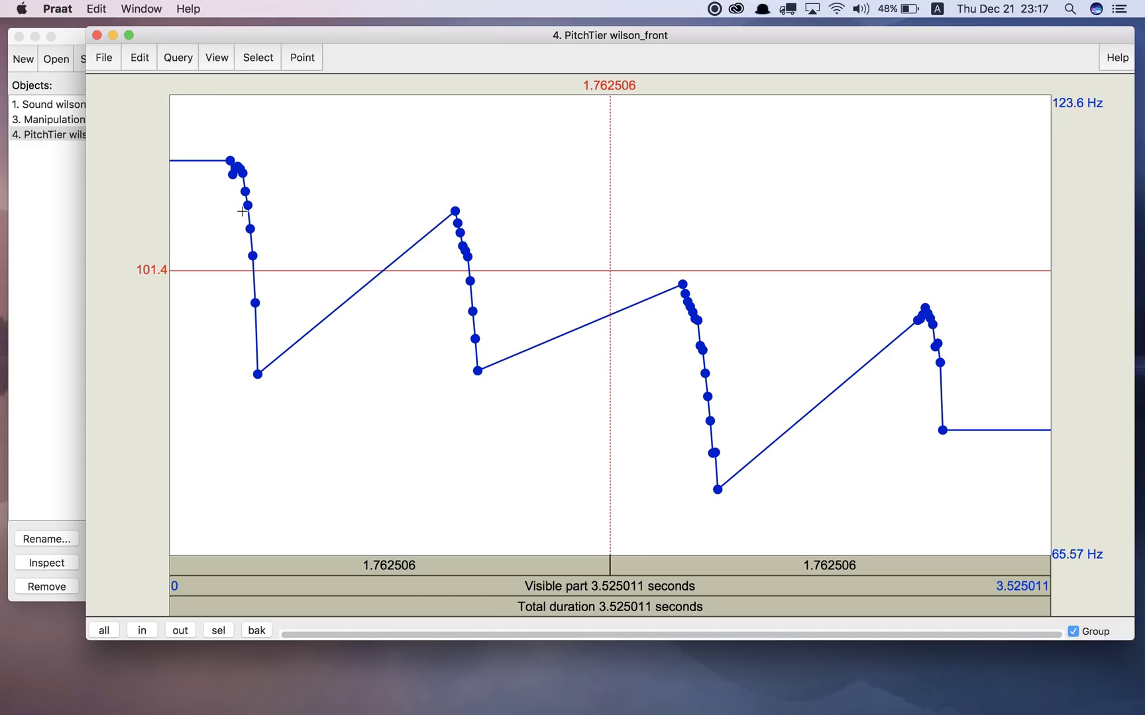
{"action": "left_click", "coordinate": [97, 34]}
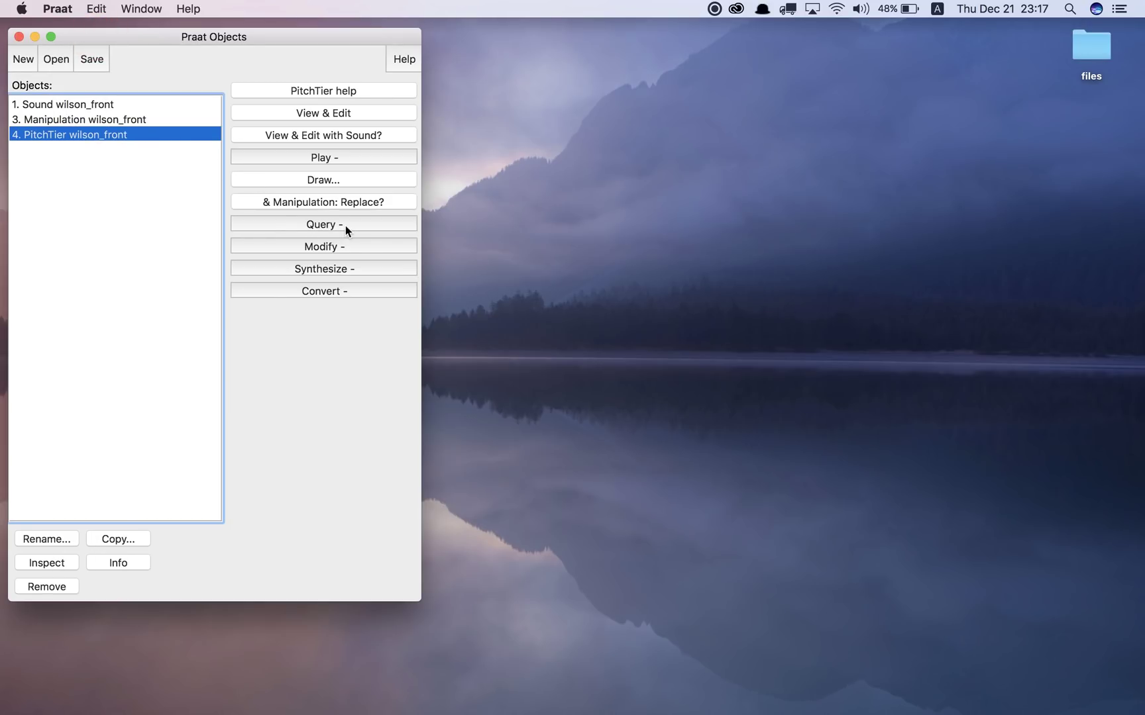
Browse the PitchTier's Modify and Query command lists without applying anything
{"action": "left_click", "coordinate": [350, 246]}
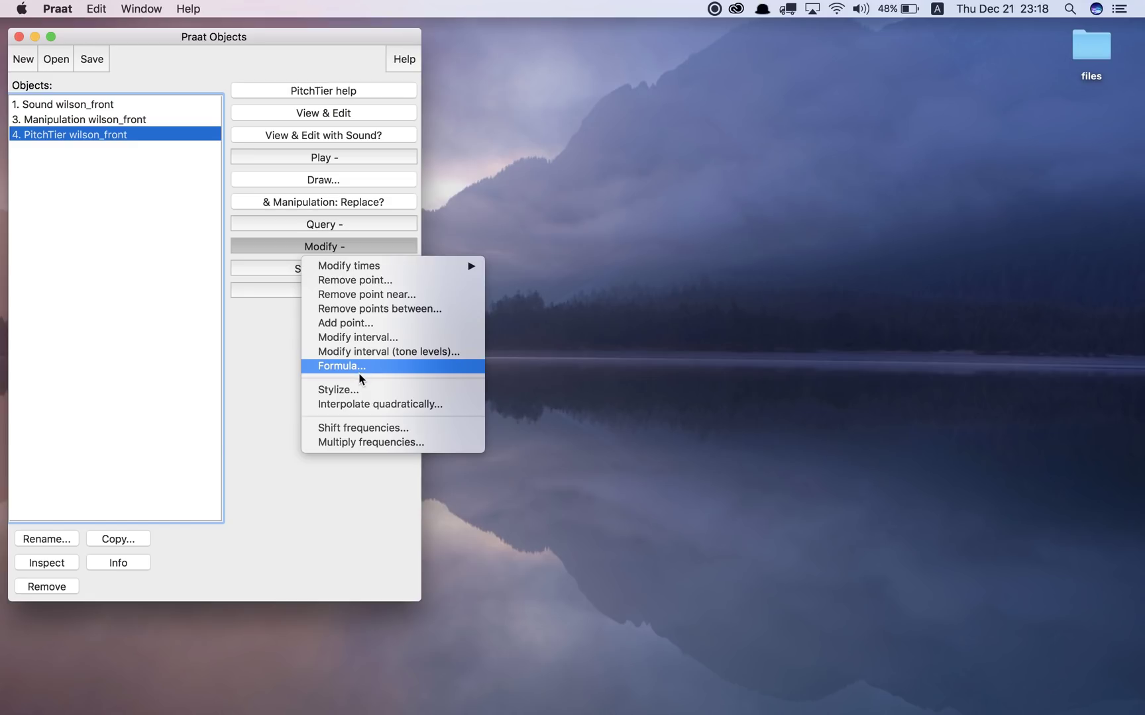
{"action": "left_click", "coordinate": [269, 354]}
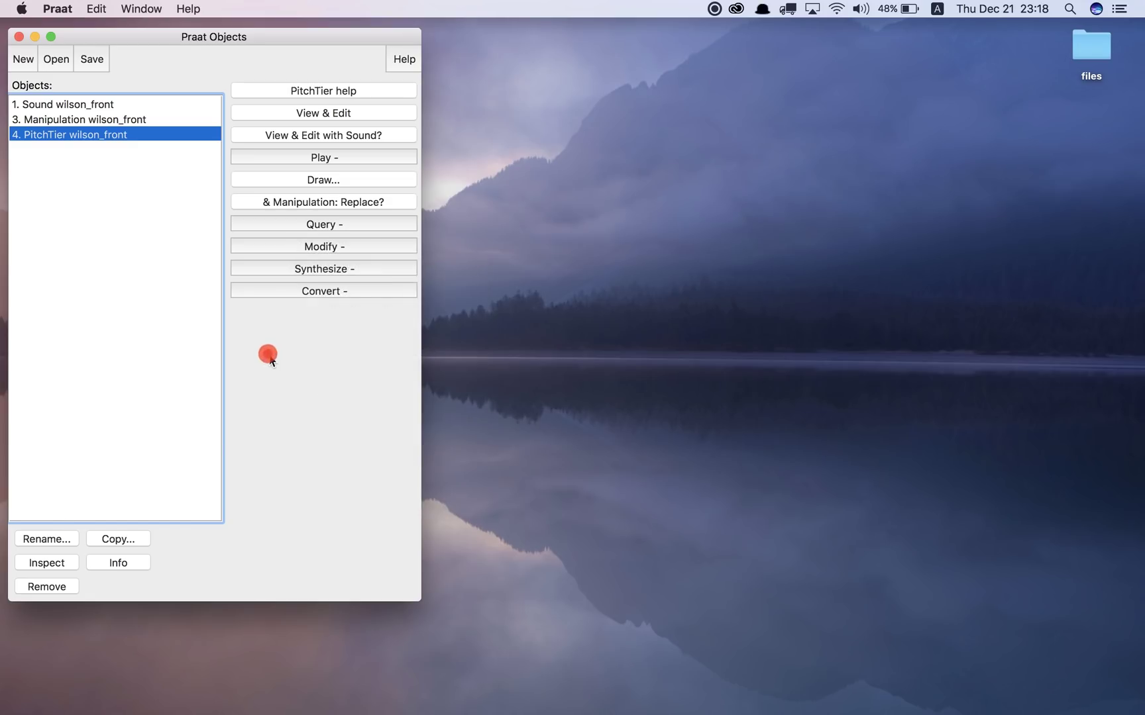
{"action": "left_click", "coordinate": [348, 247]}
{"action": "left_click", "coordinate": [348, 247]}
{"action": "left_click", "coordinate": [334, 227]}
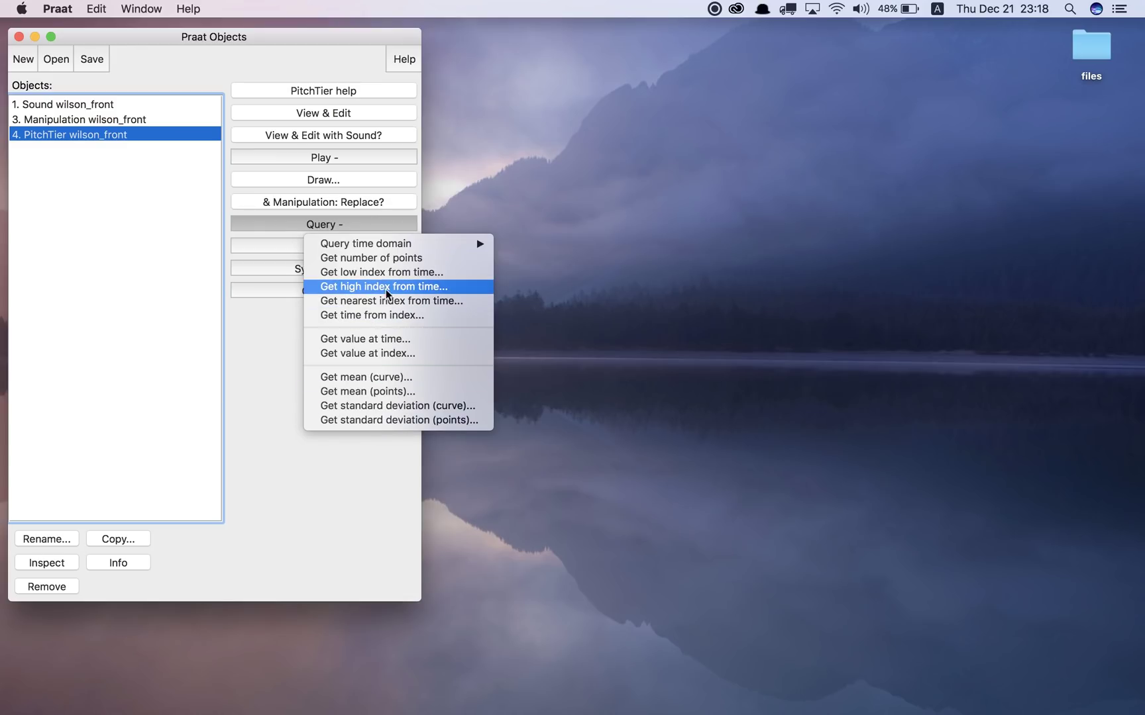
{"action": "left_click", "coordinate": [388, 380]}
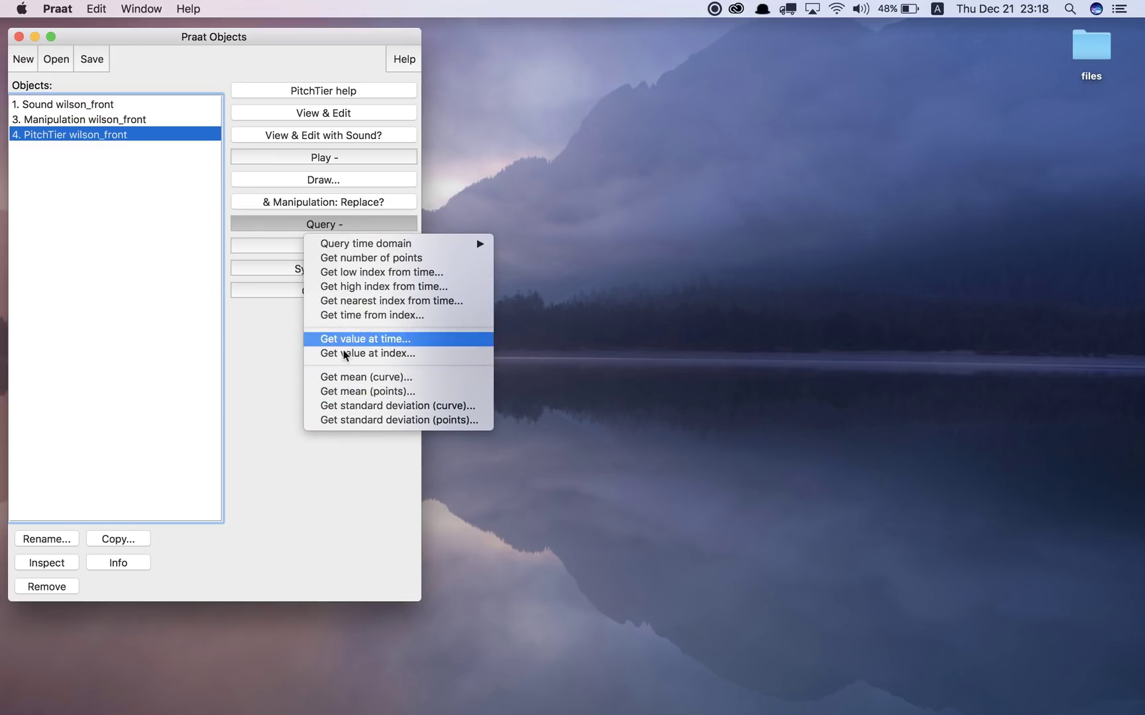
{"action": "left_click", "coordinate": [263, 387]}
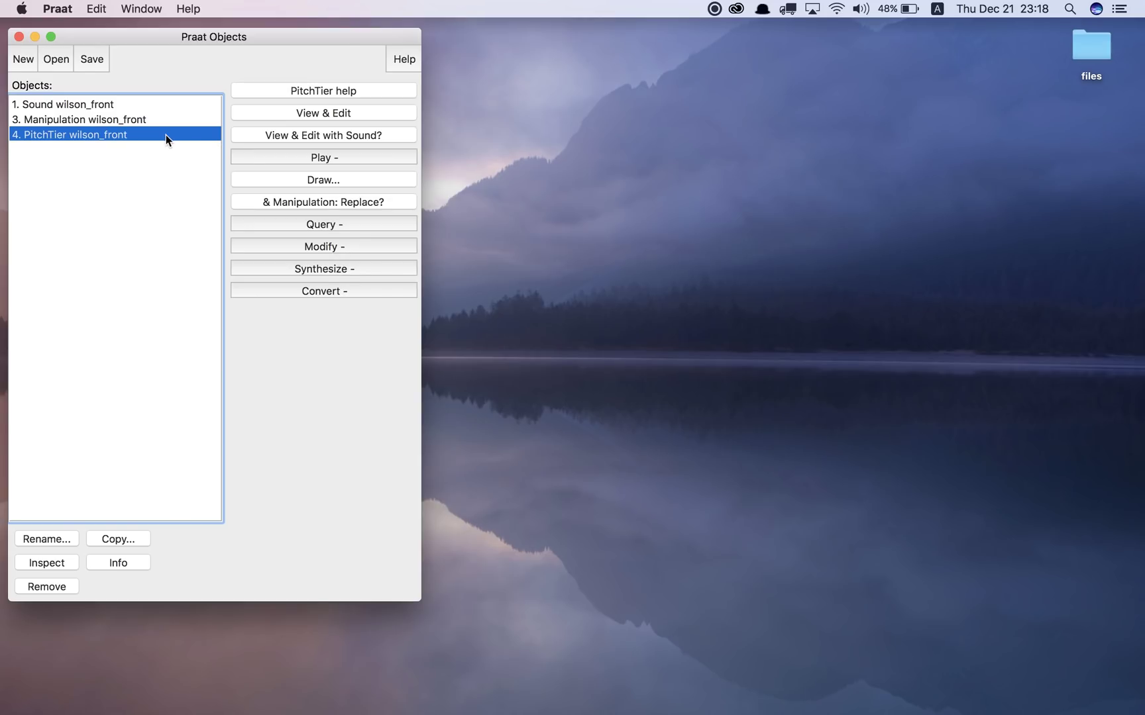
Stylize the wilson_front PitchTier at 4.0 semitones and check the reduced contour in its editor
{"action": "left_click", "coordinate": [323, 247]}
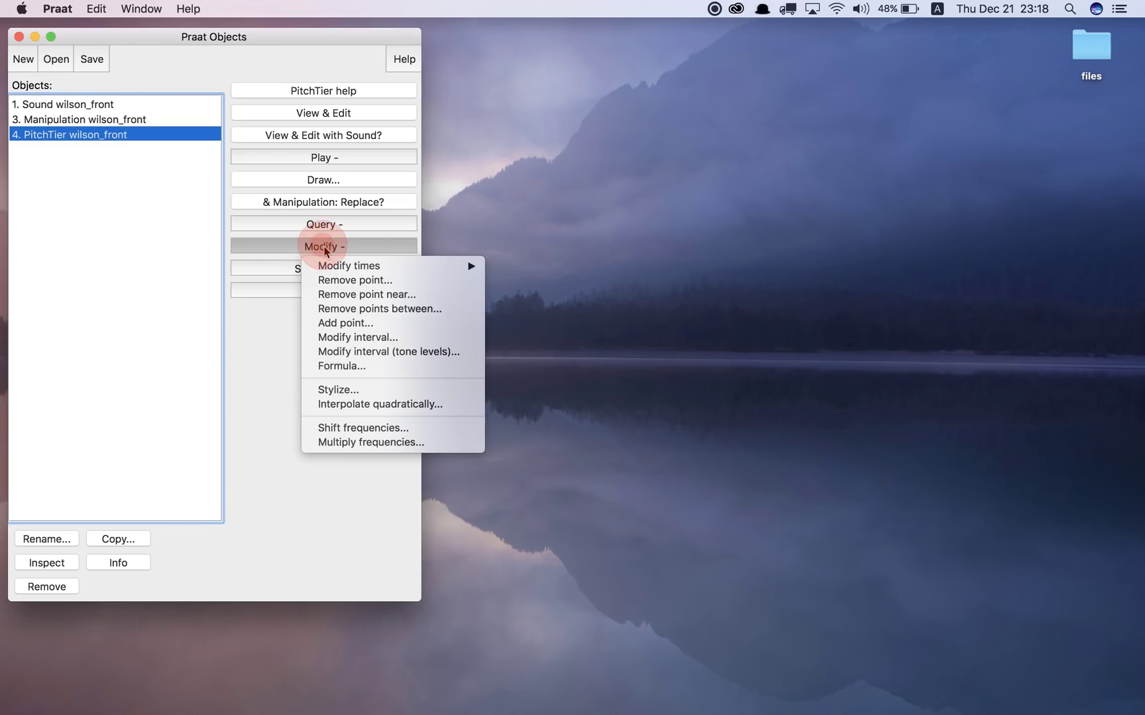
{"action": "left_click", "coordinate": [380, 392]}
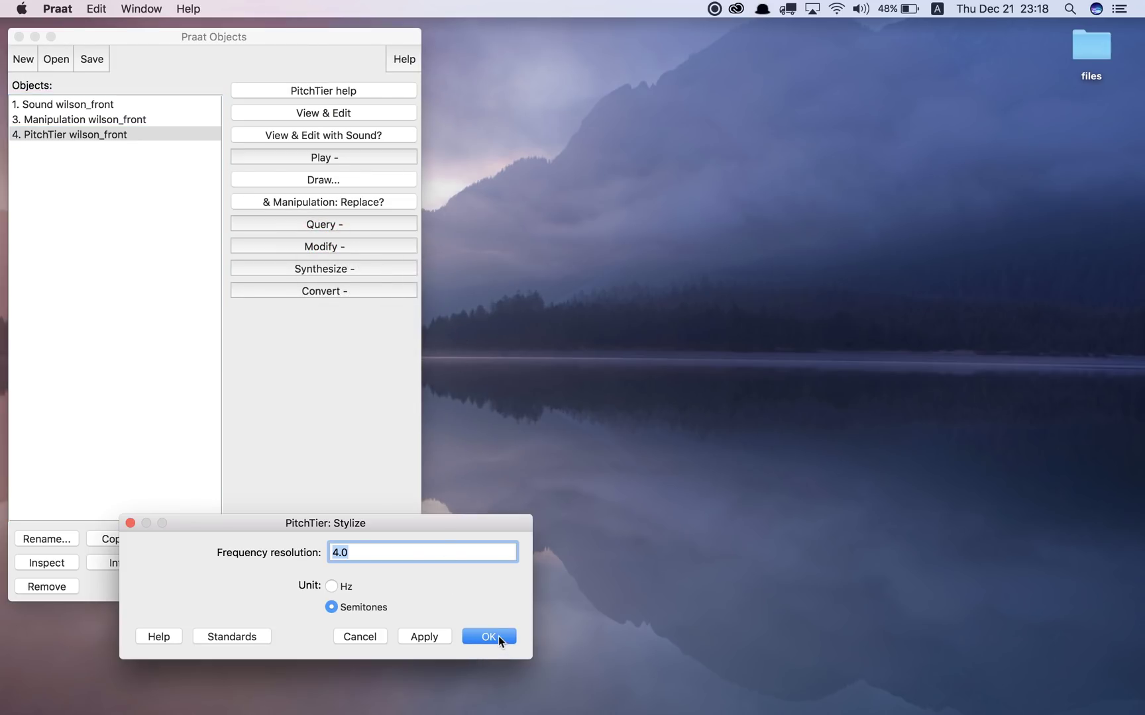
{"action": "left_click", "coordinate": [498, 636]}
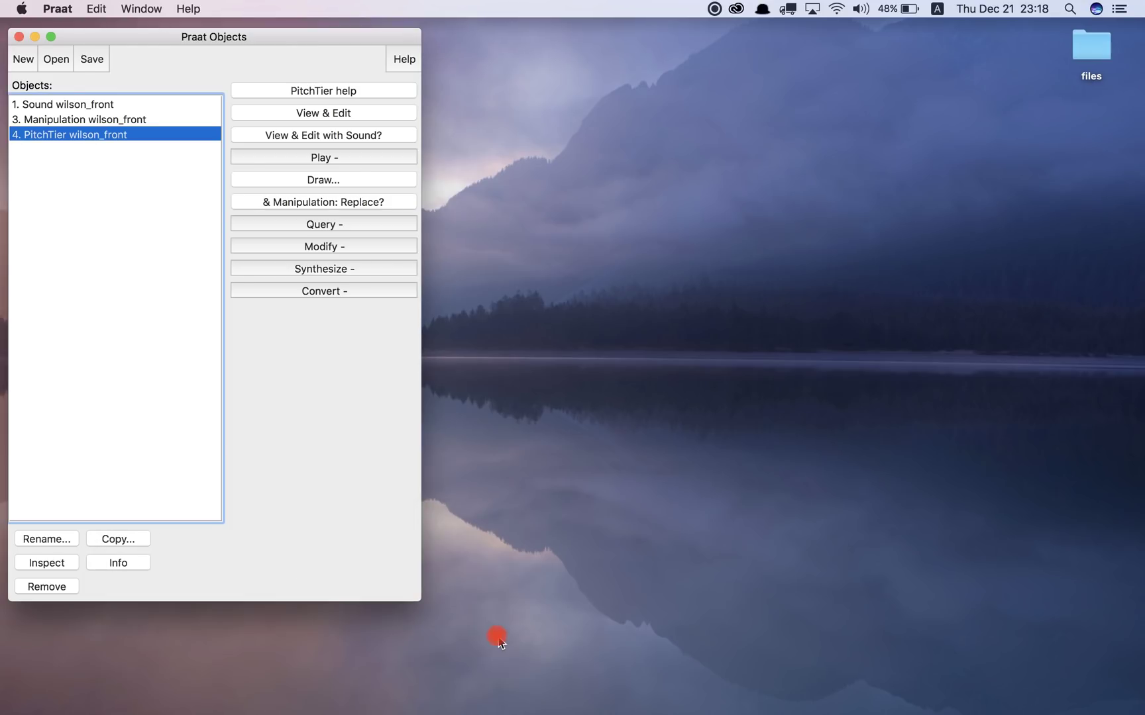
{"action": "left_click", "coordinate": [322, 113]}
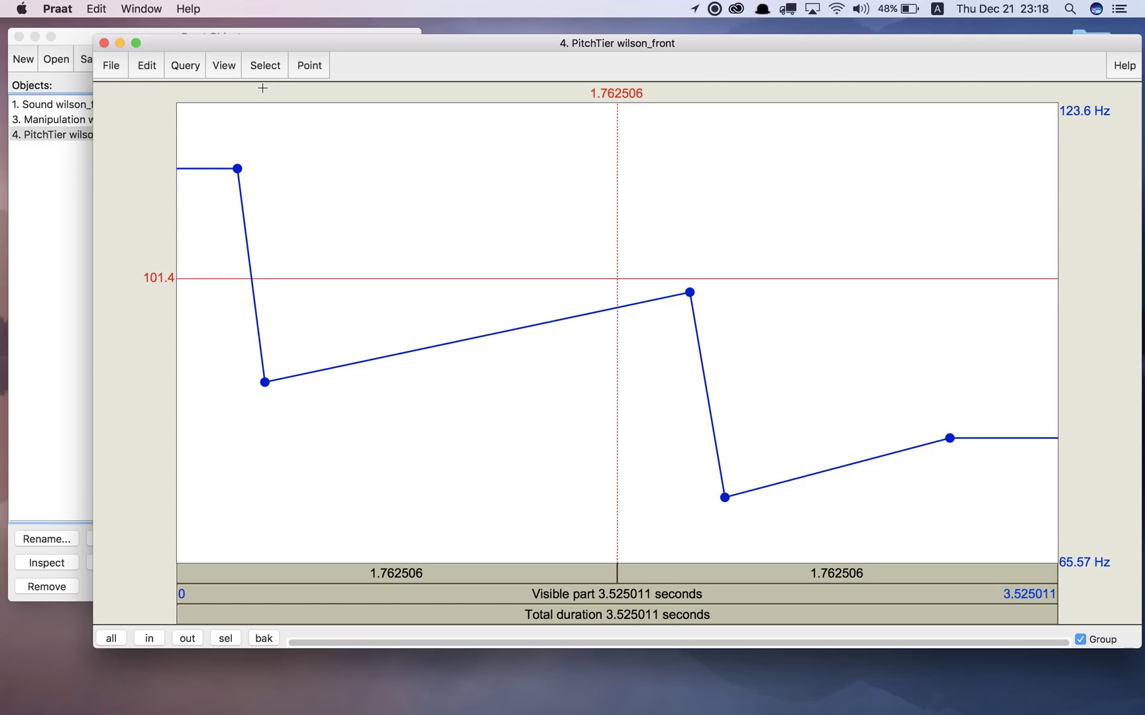
{"action": "left_click", "coordinate": [104, 43]}
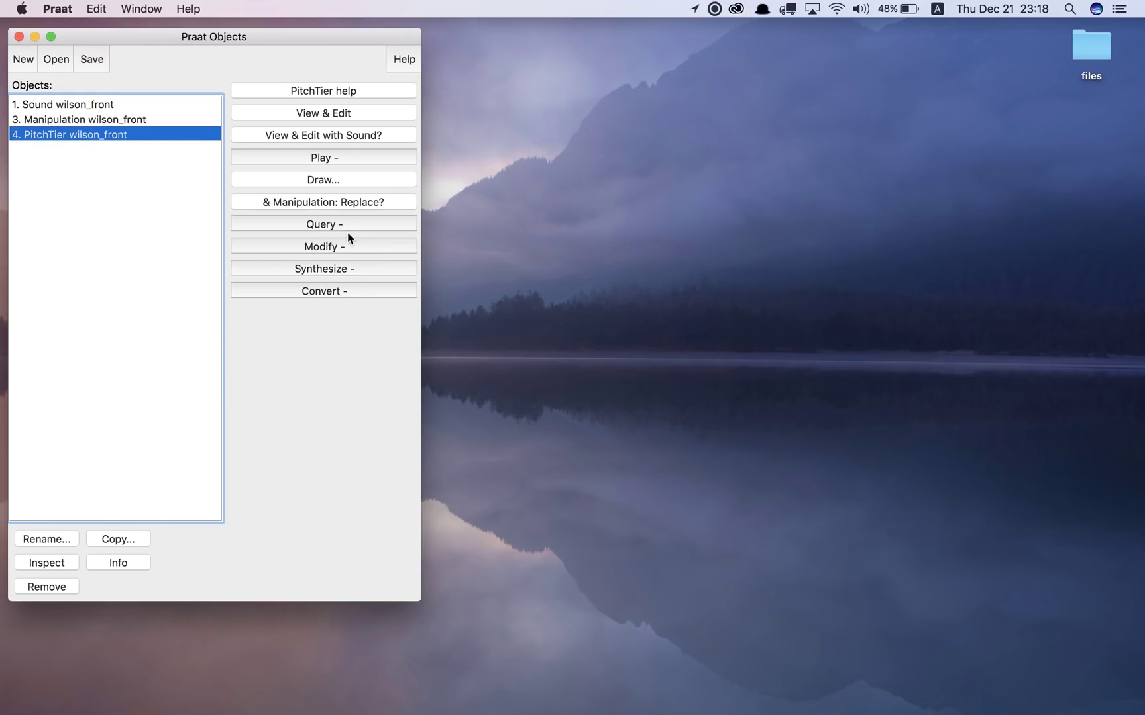
Add a pitch point of 400 Hz at 0.5 s to the PitchTier
{"action": "left_click", "coordinate": [339, 251]}
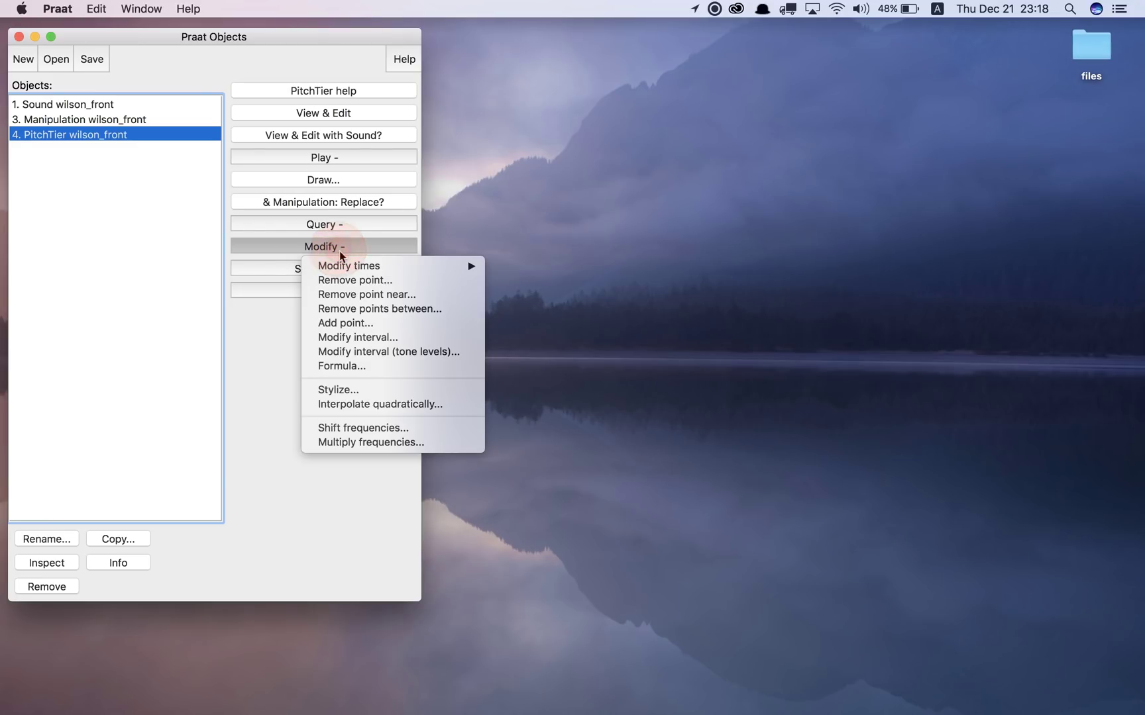
{"action": "left_click", "coordinate": [390, 324]}
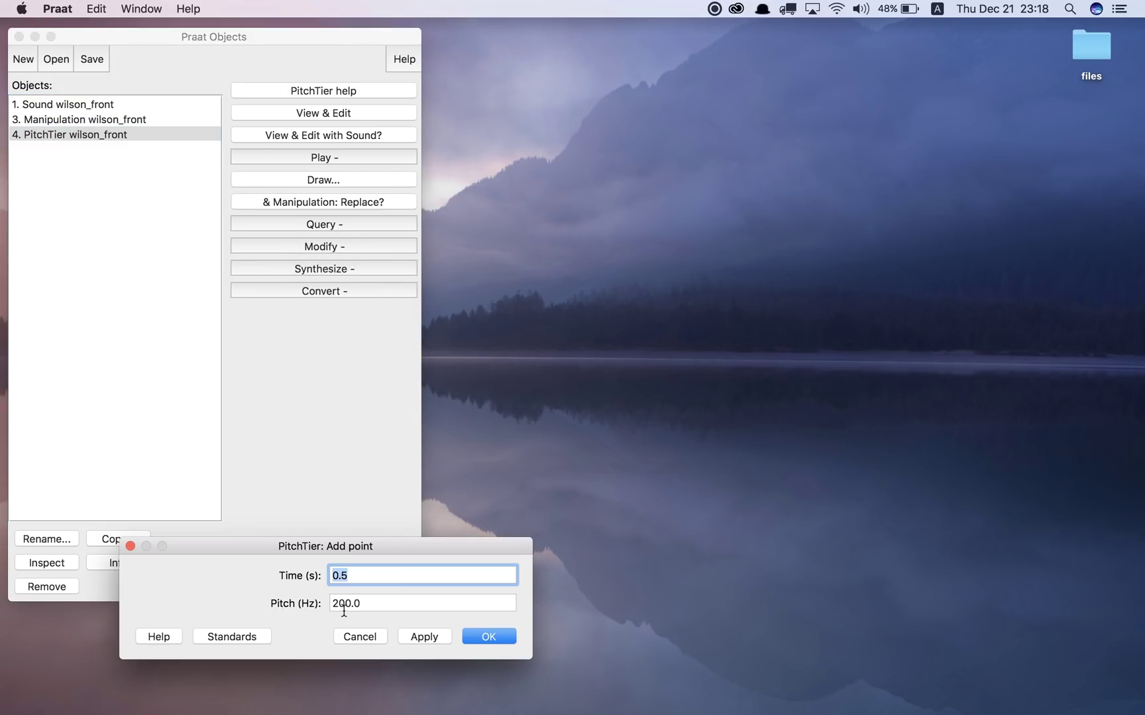
{"action": "left_click", "coordinate": [341, 609]}
{"action": "key", "text": "BackSpace"}
{"action": "type", "text": "4"}
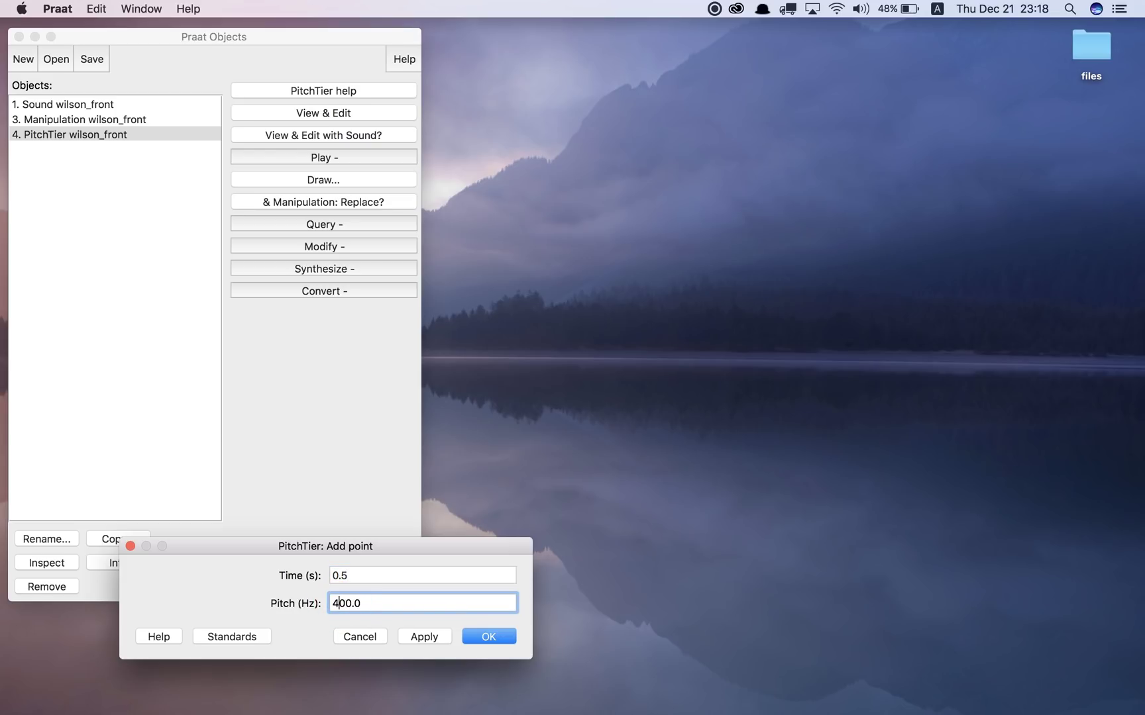
{"action": "left_click", "coordinate": [482, 637]}
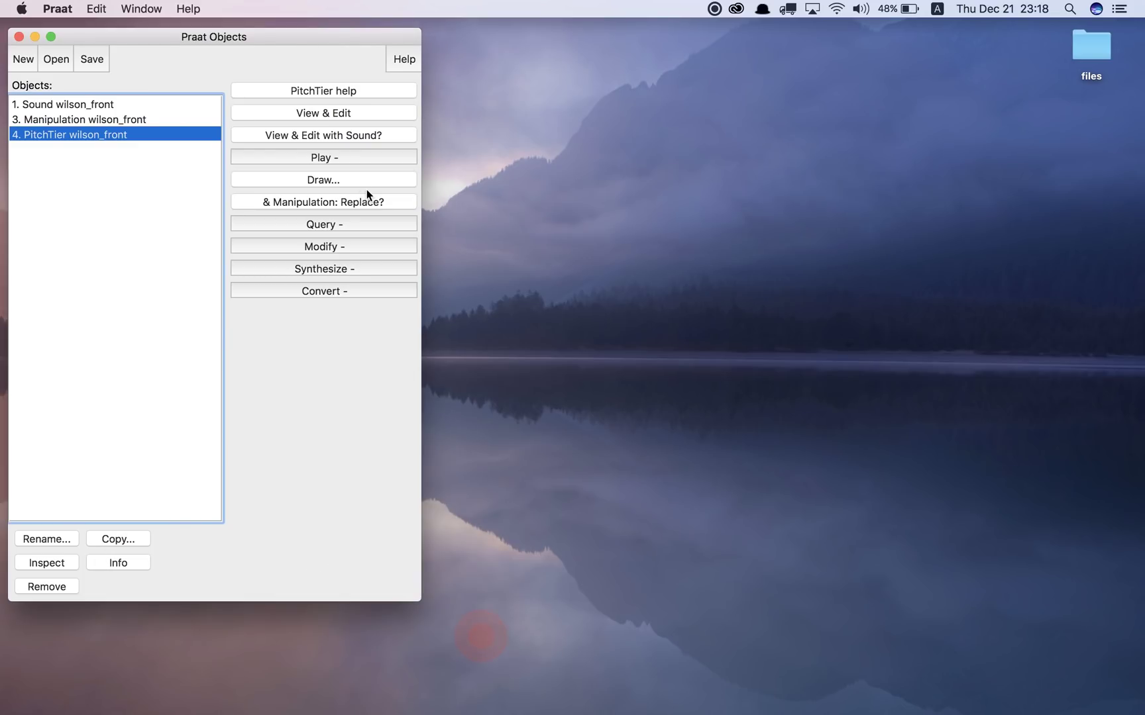
Inspect the new 400 Hz peak and times near 1.9–2.03 s in the PitchTier editor
{"action": "left_click", "coordinate": [319, 113]}
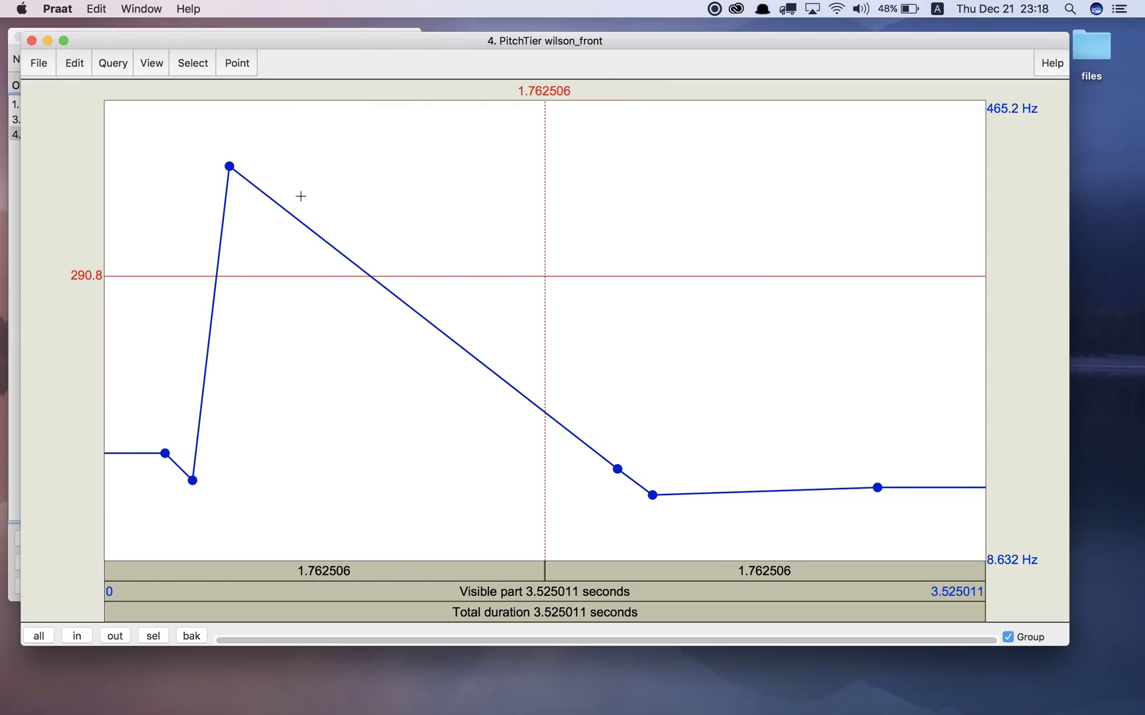
{"action": "left_click", "coordinate": [229, 165]}
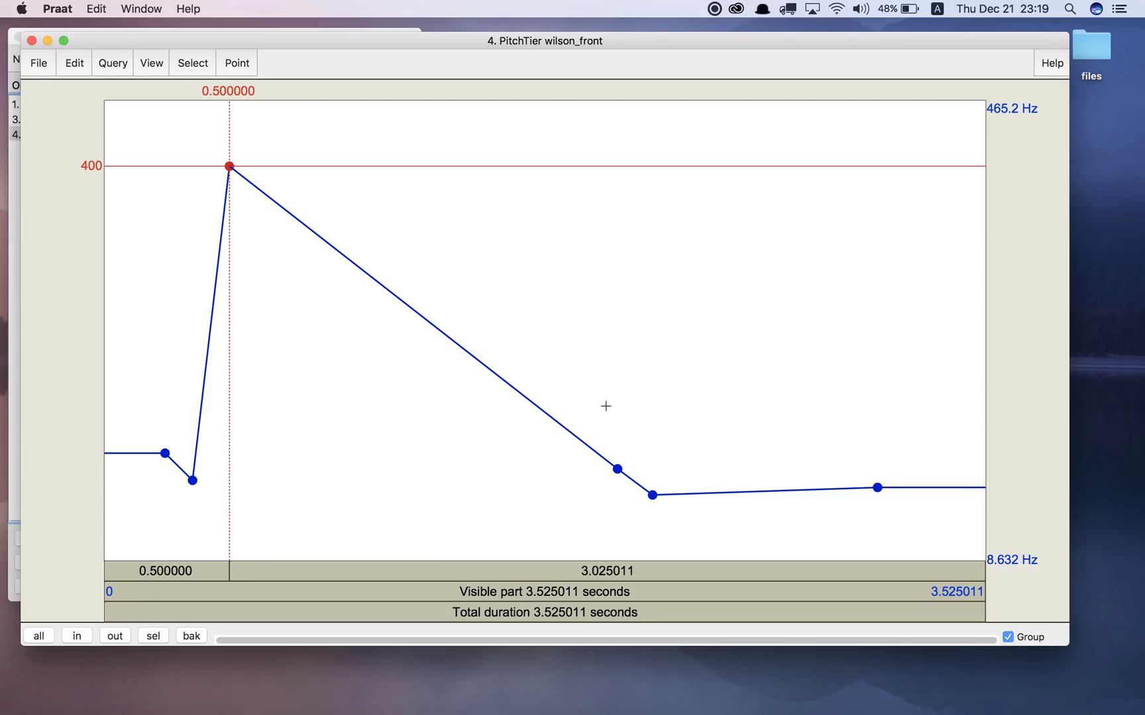
{"action": "left_click", "coordinate": [581, 170]}
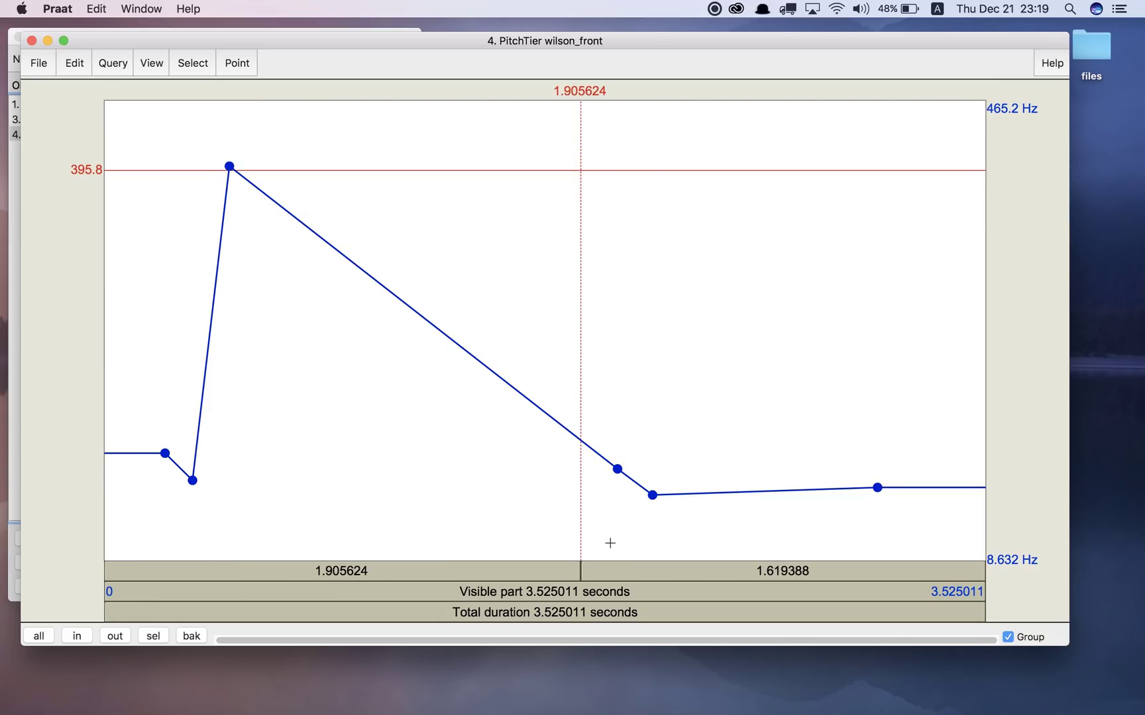
{"action": "left_click", "coordinate": [600, 155]}
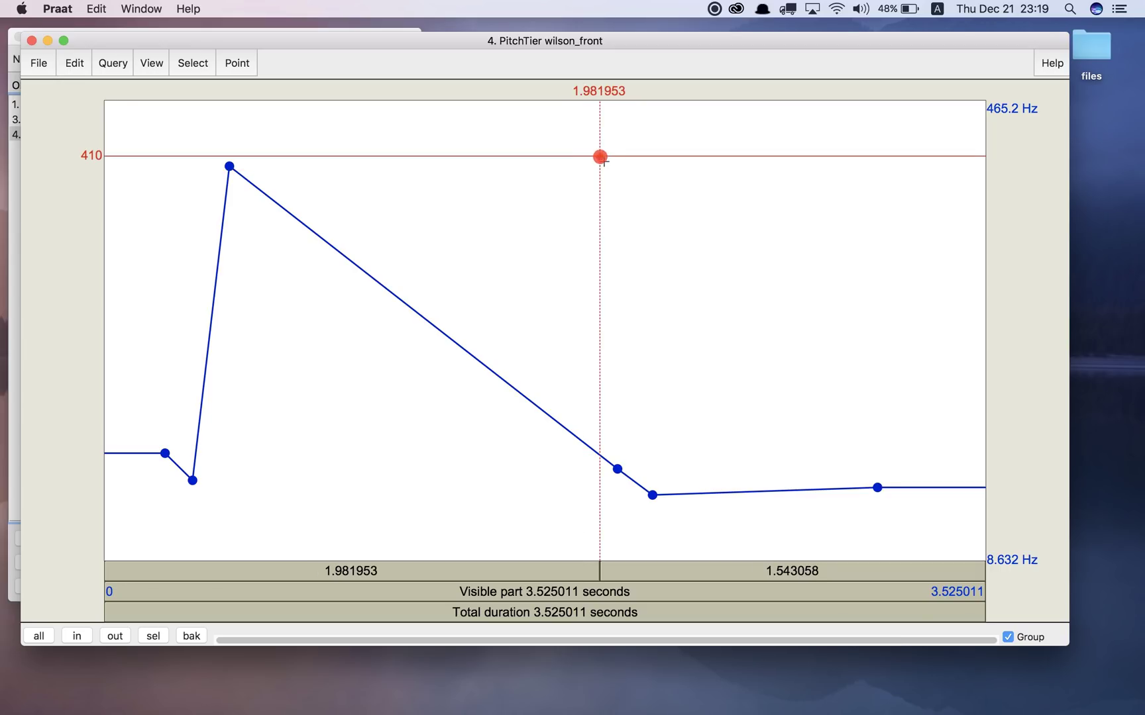
{"action": "left_click", "coordinate": [610, 164]}
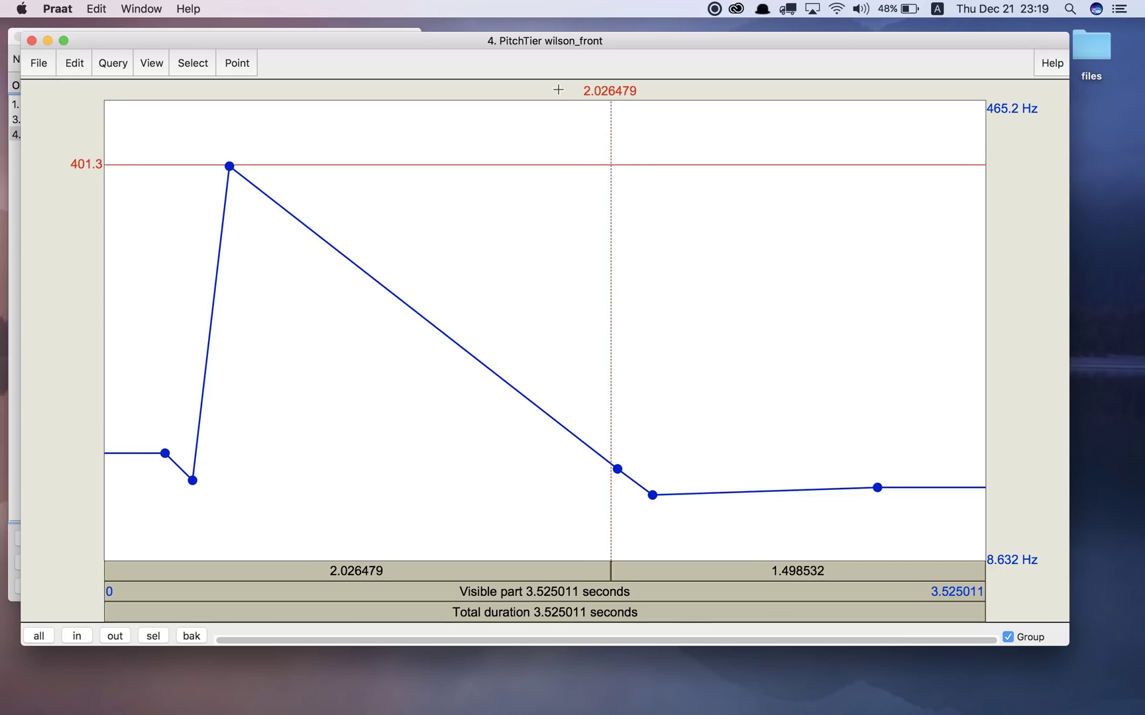
{"action": "left_click", "coordinate": [31, 41]}
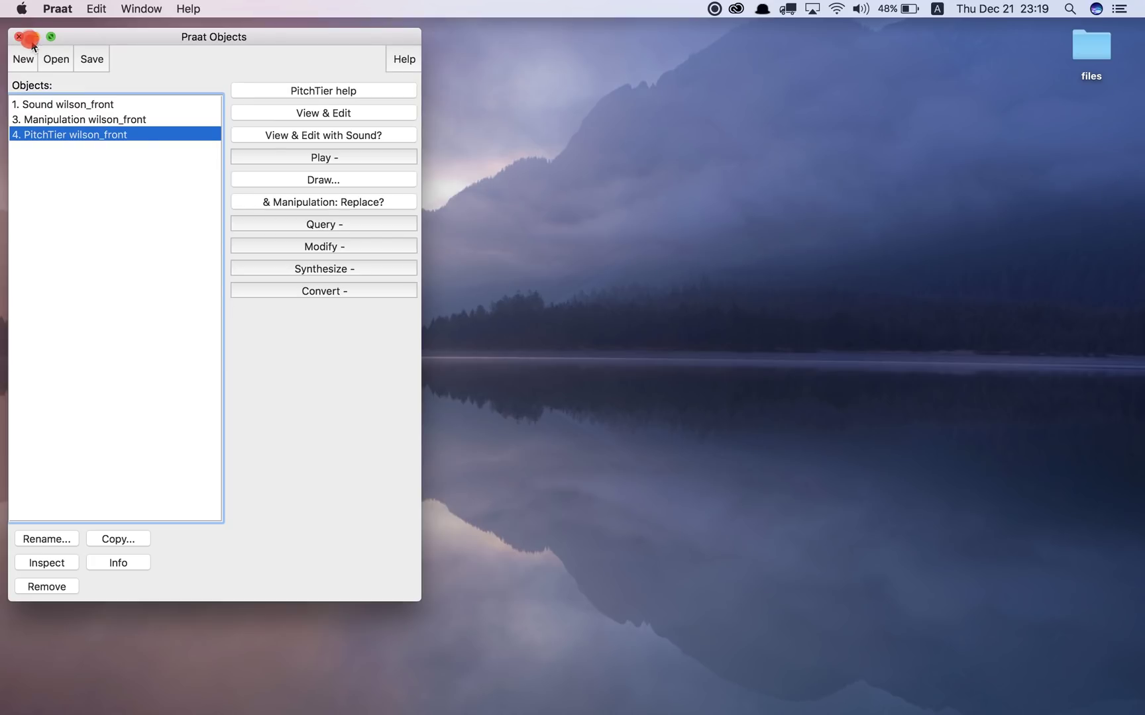
Add a second 400 Hz pitch point at 2 s and verify it in the PitchTier editor
{"action": "left_click", "coordinate": [344, 246]}
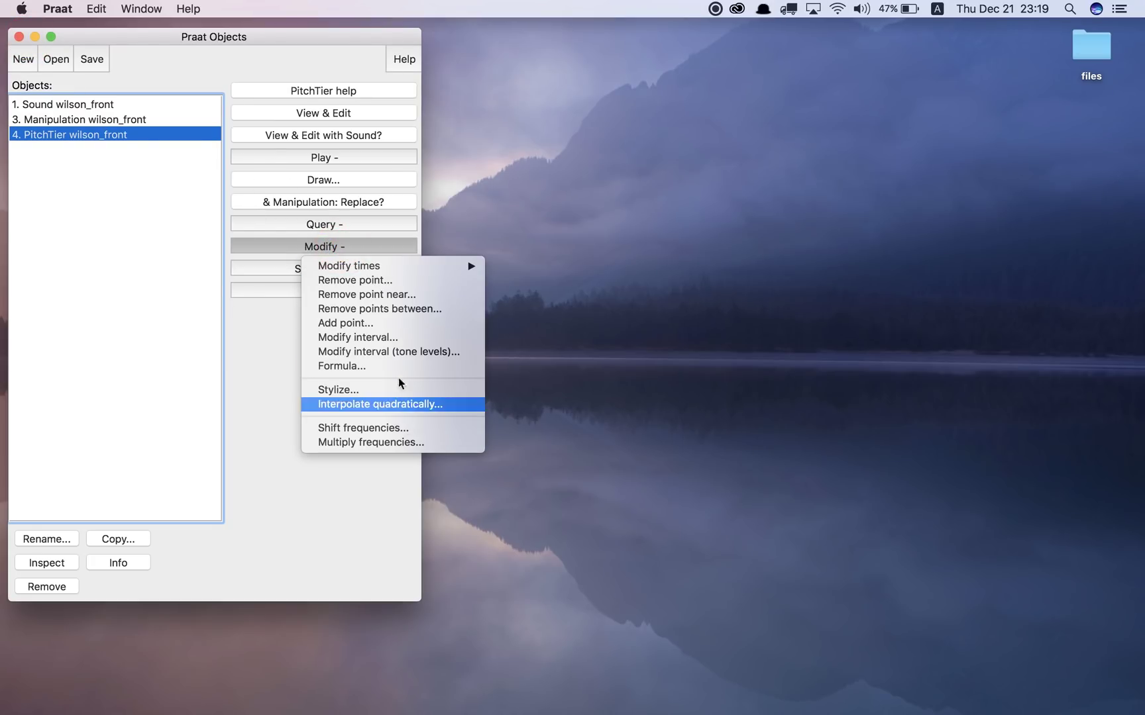
{"action": "left_click", "coordinate": [401, 323]}
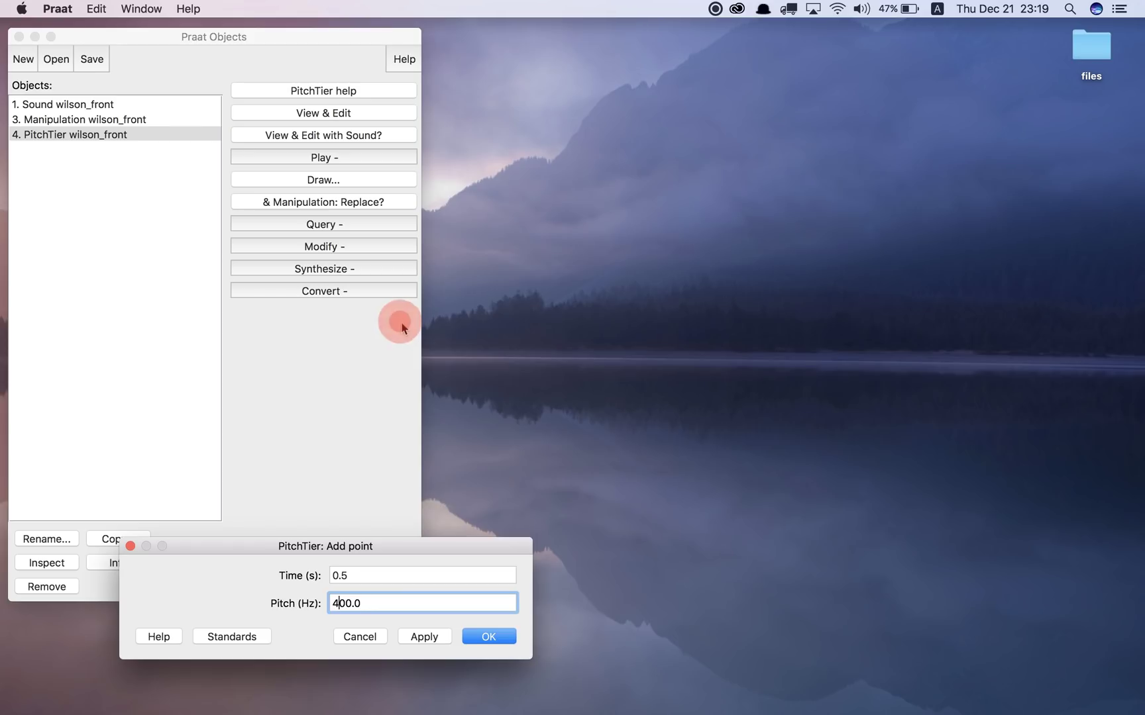
{"action": "left_click", "coordinate": [353, 576]}
{"action": "key", "text": "BackSpace"}
{"action": "key", "text": "BackSpace"}
{"action": "key", "text": "BackSpace"}
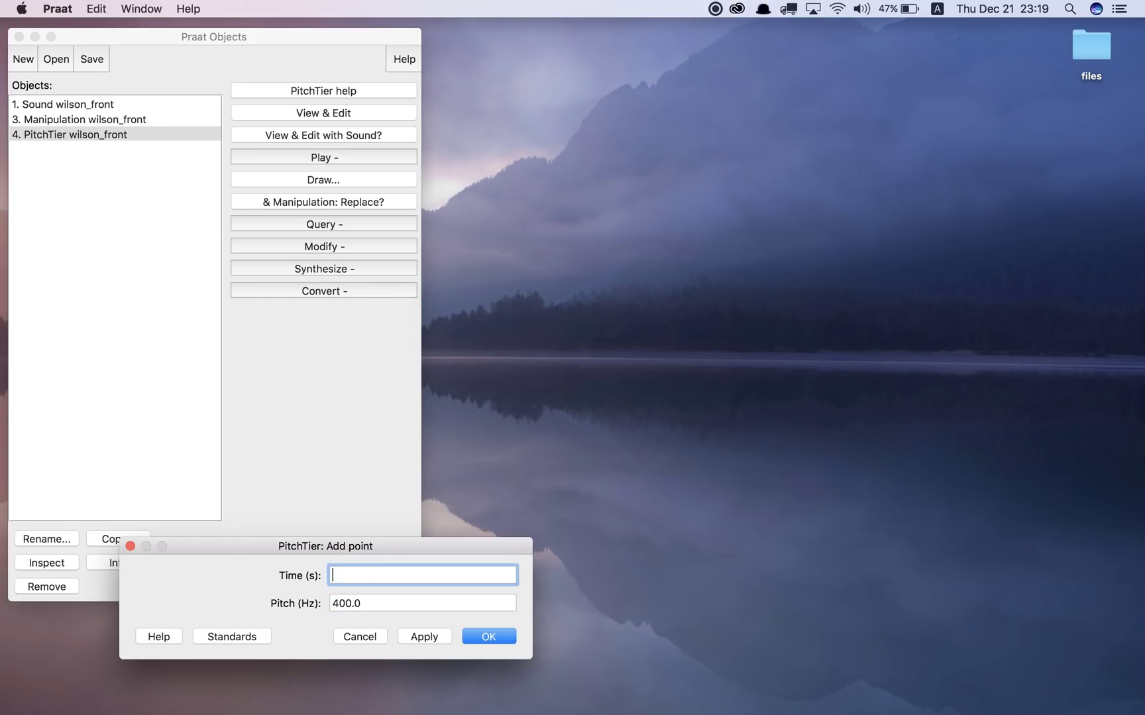
{"action": "type", "text": "2"}
{"action": "left_click", "coordinate": [498, 635]}
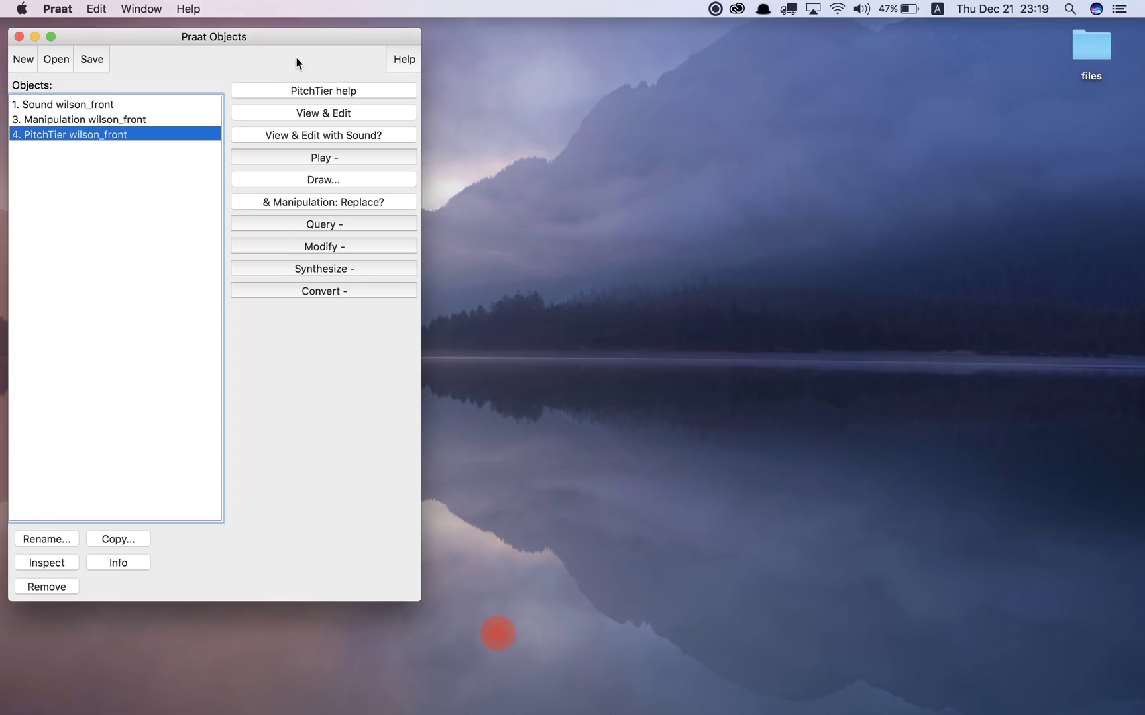
{"action": "left_click", "coordinate": [305, 112]}
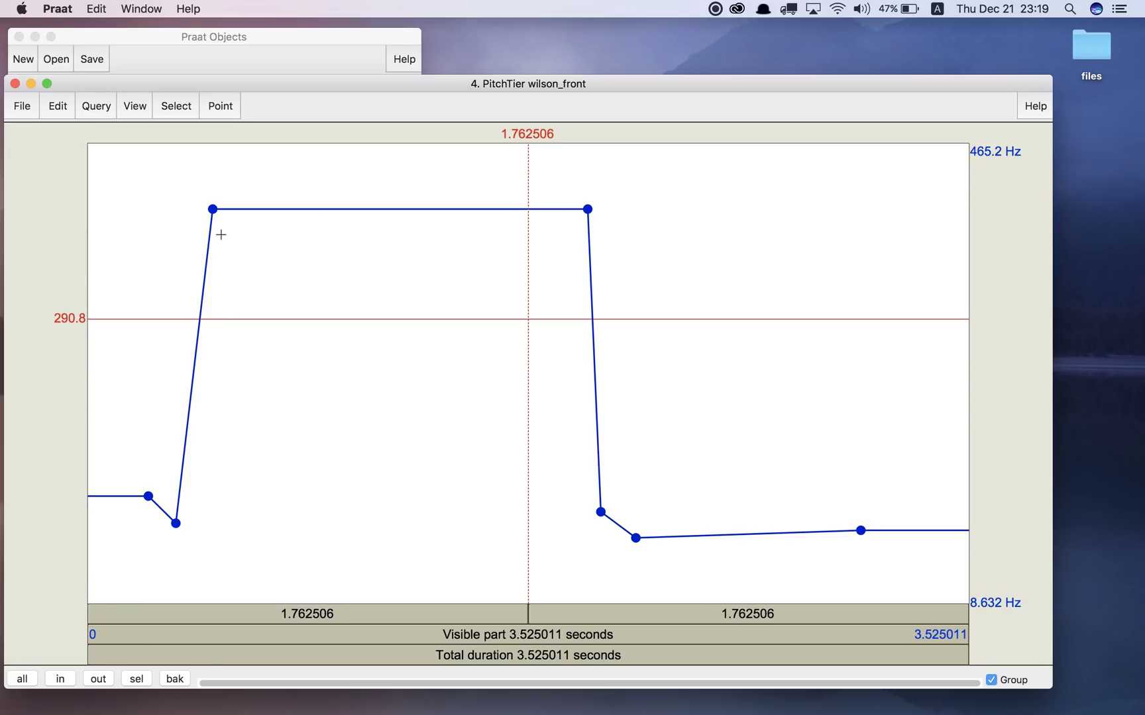
{"action": "left_click", "coordinate": [14, 83]}
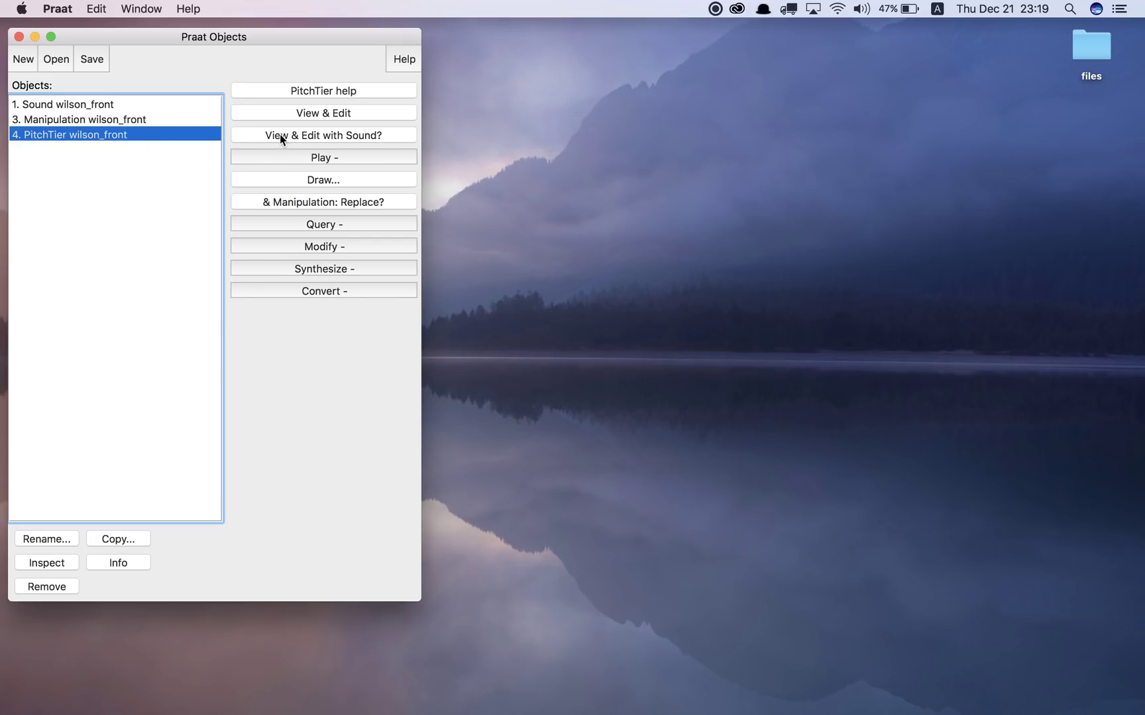
{"action": "left_click", "coordinate": [135, 106], "text": "super"}
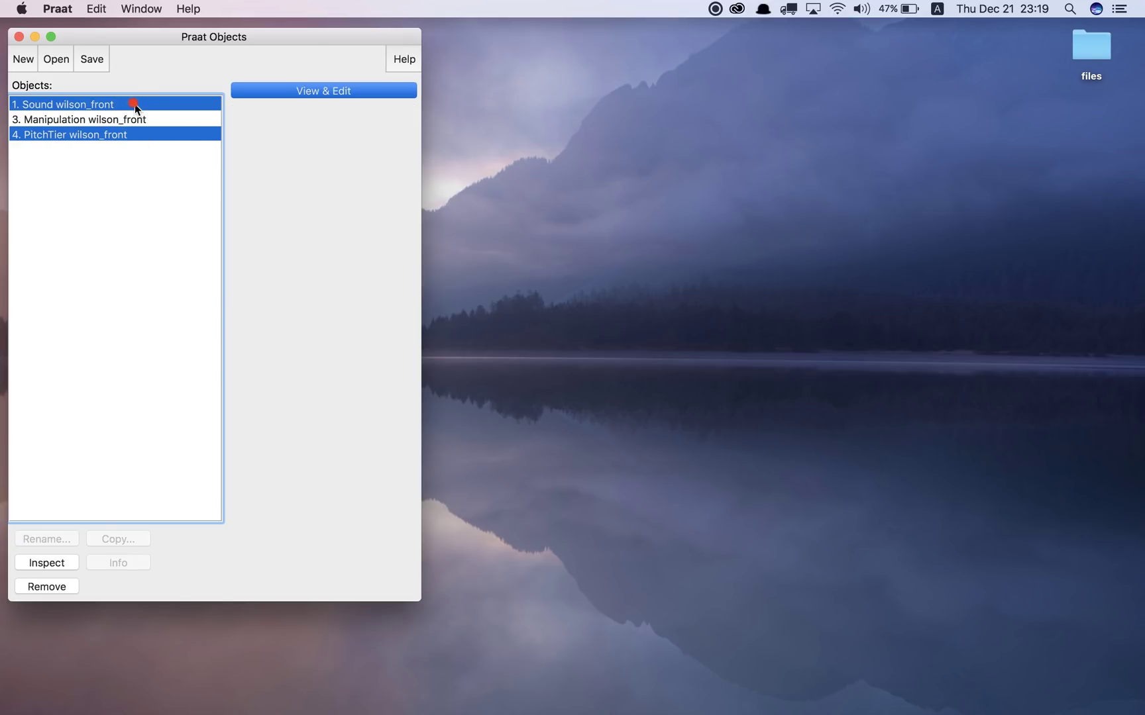
{"action": "left_click", "coordinate": [318, 96]}
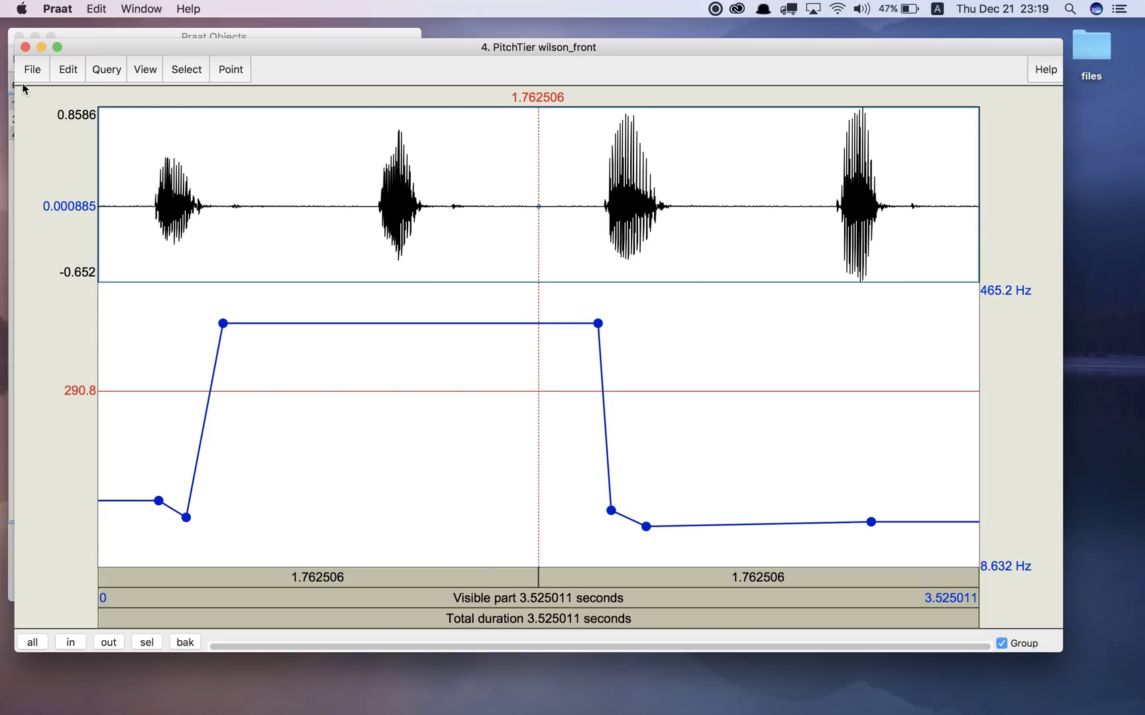
{"action": "left_click", "coordinate": [25, 47]}
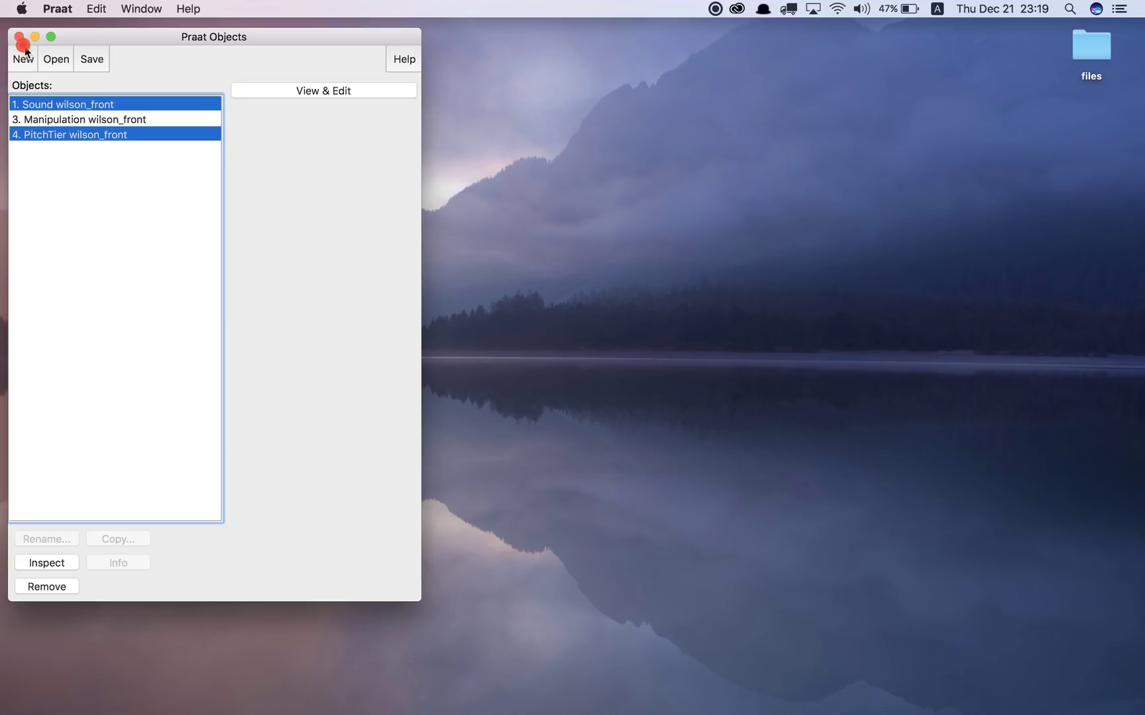
{"action": "left_click", "coordinate": [152, 144]}
{"action": "left_click", "coordinate": [104, 133]}
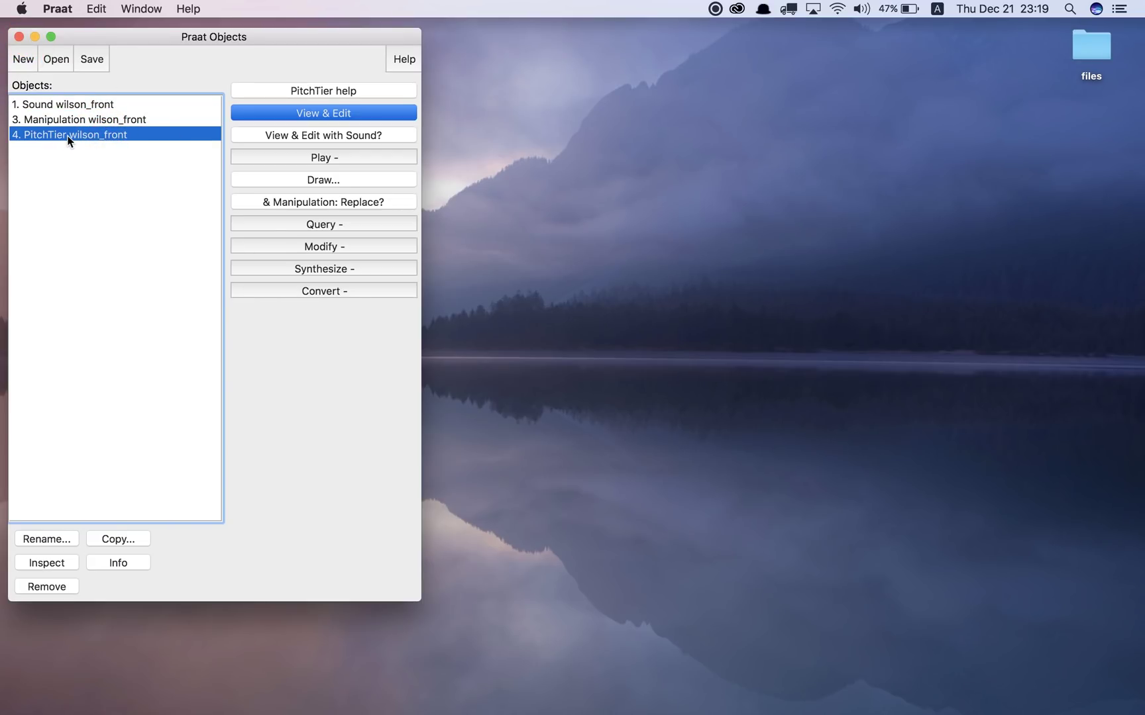
{"action": "left_click", "coordinate": [75, 106]}
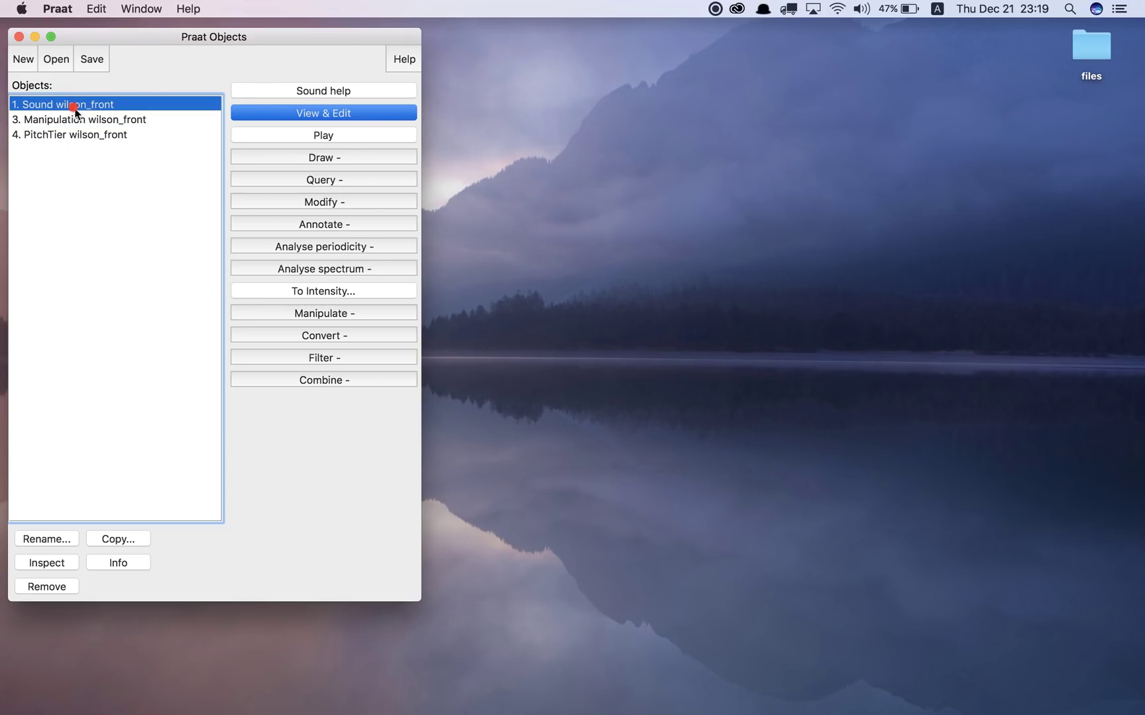
{"action": "left_click", "coordinate": [281, 113]}
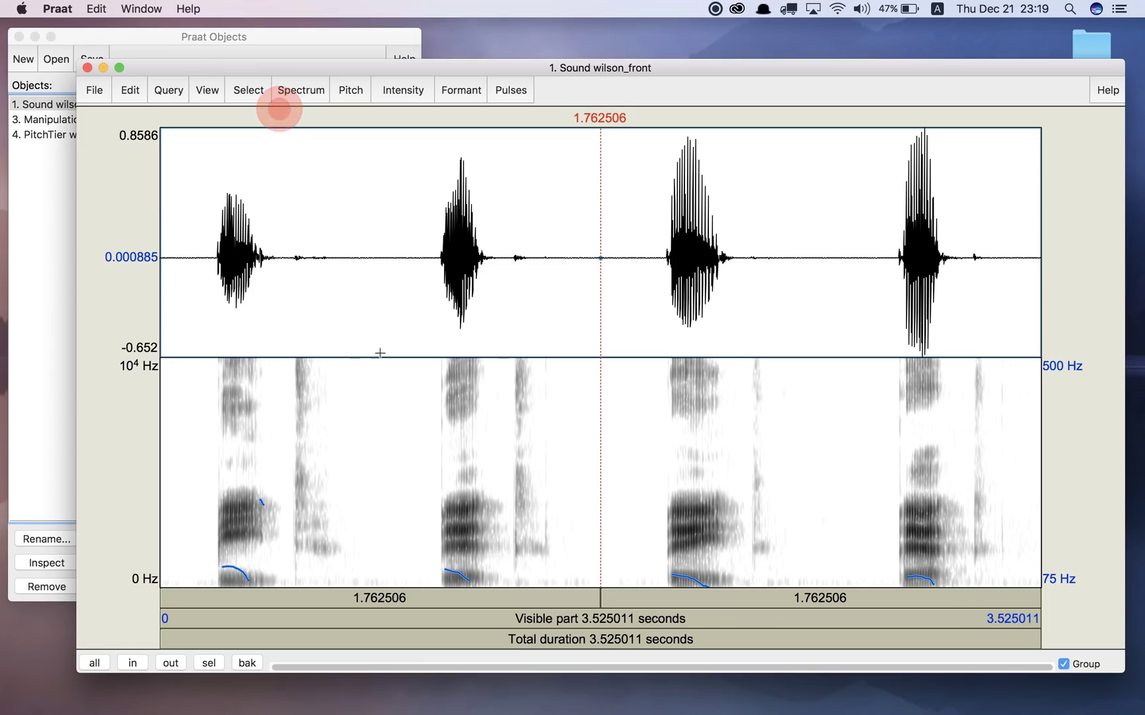
{"action": "left_click", "coordinate": [87, 68]}
{"action": "left_click", "coordinate": [110, 134]}
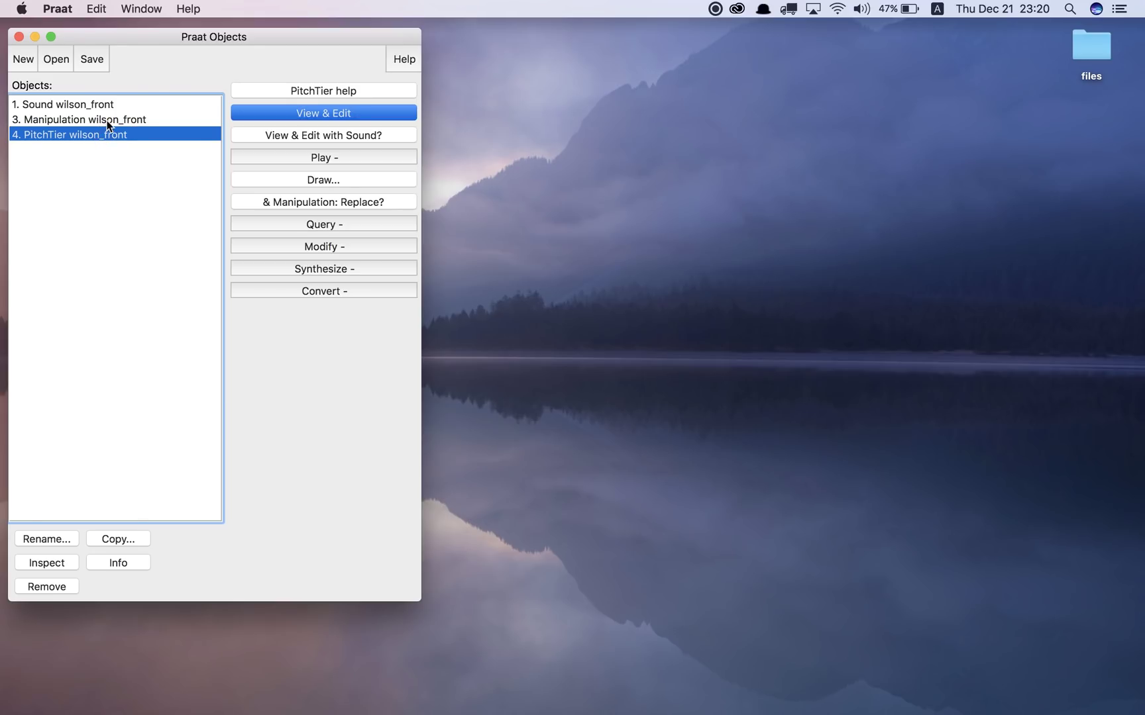
Replace the Manipulation's pitch tier with the edited PitchTier and review it in the Manipulation editor
{"action": "left_click", "coordinate": [107, 121]}
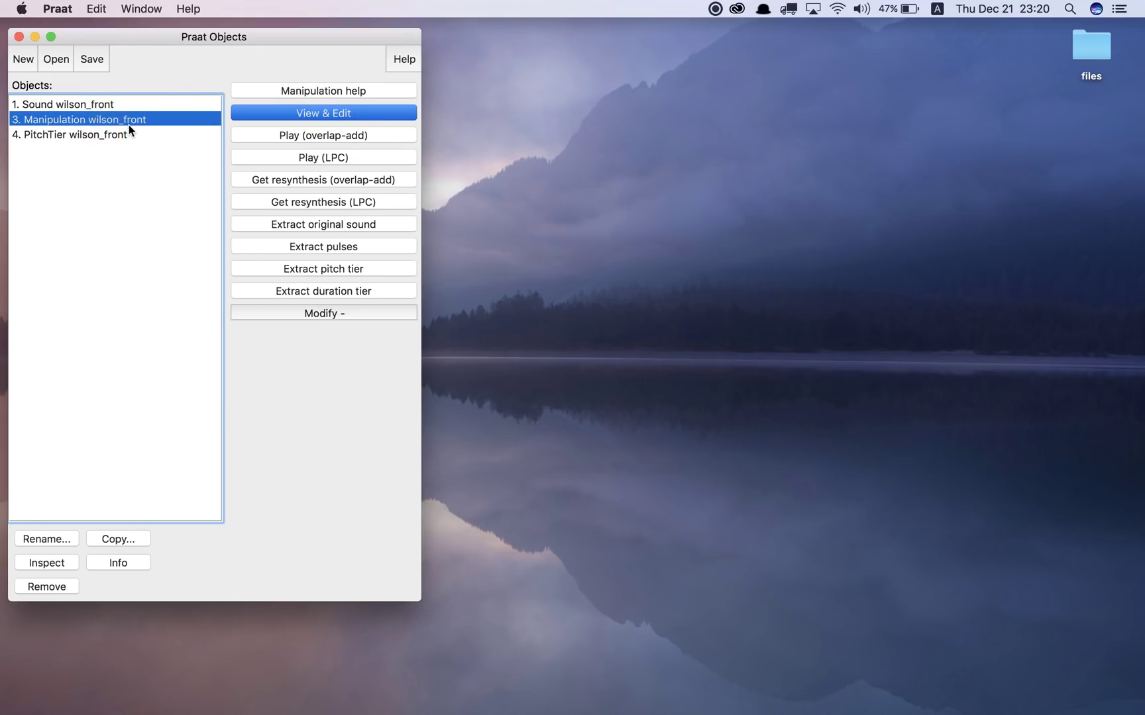
{"action": "left_click", "coordinate": [107, 135]}
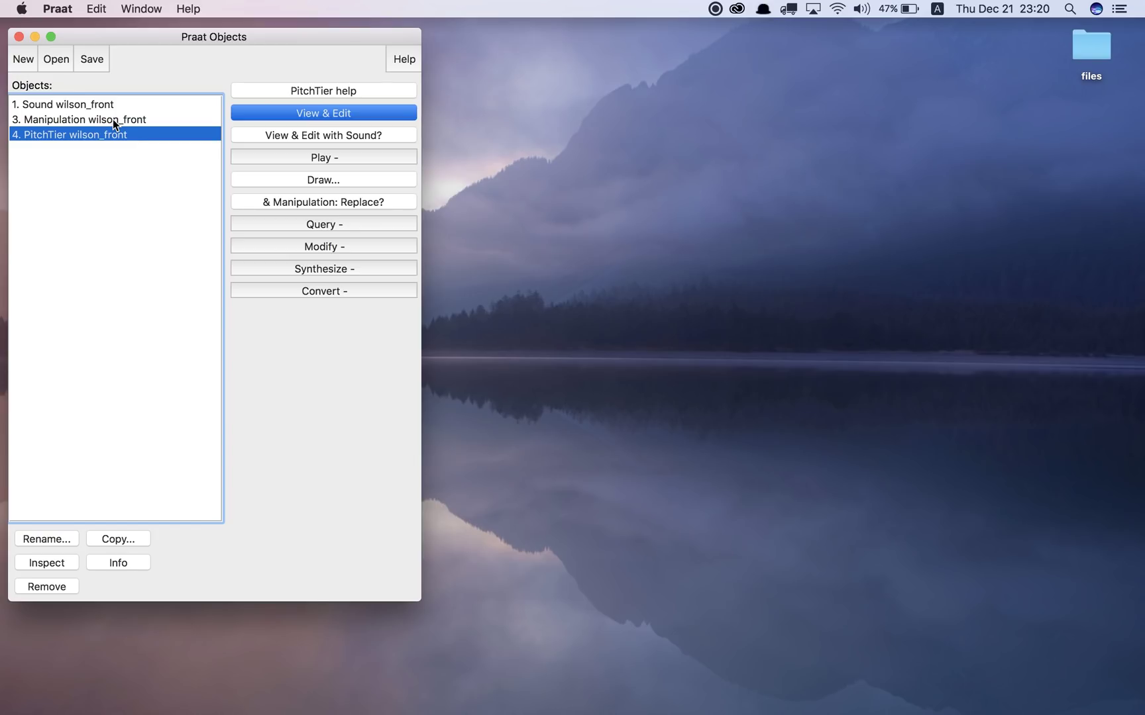
{"action": "left_click", "coordinate": [113, 119], "text": "shift"}
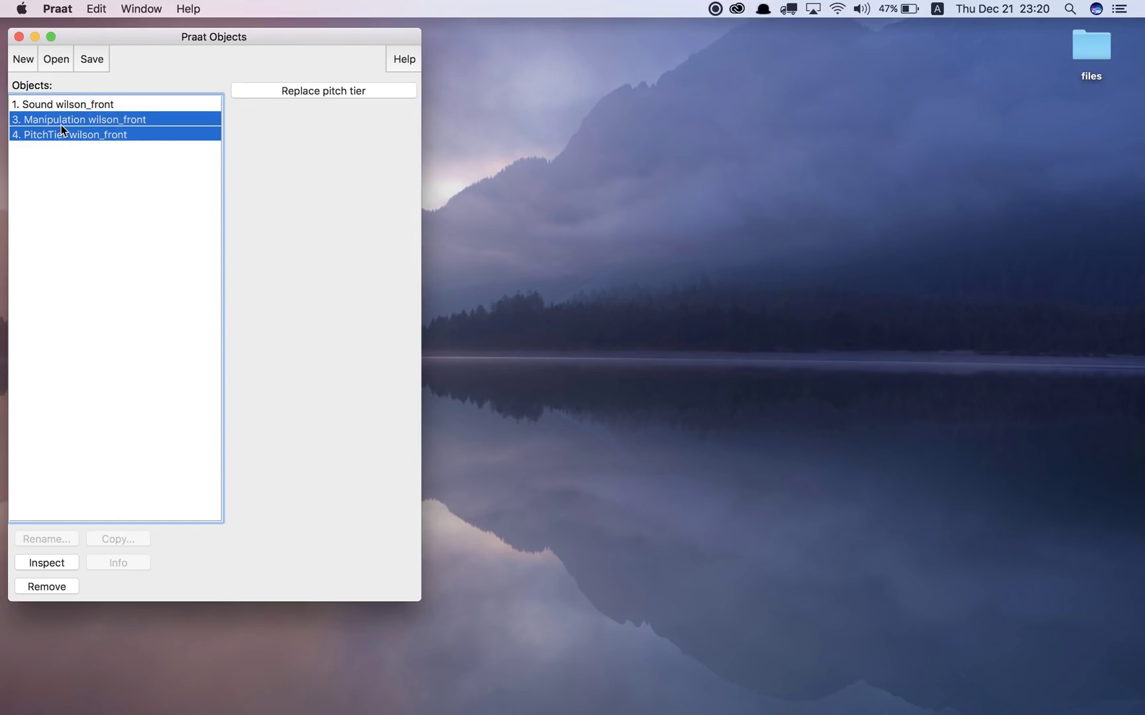
{"action": "left_click", "coordinate": [327, 91]}
{"action": "left_click", "coordinate": [117, 120]}
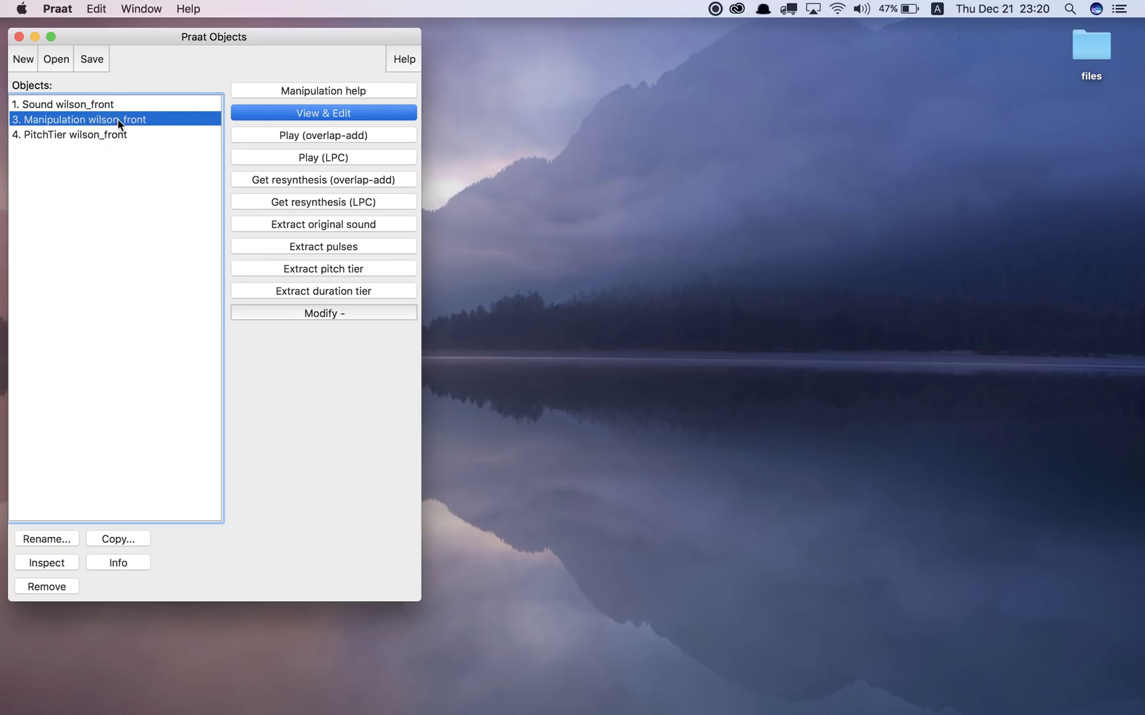
{"action": "left_click", "coordinate": [283, 115]}
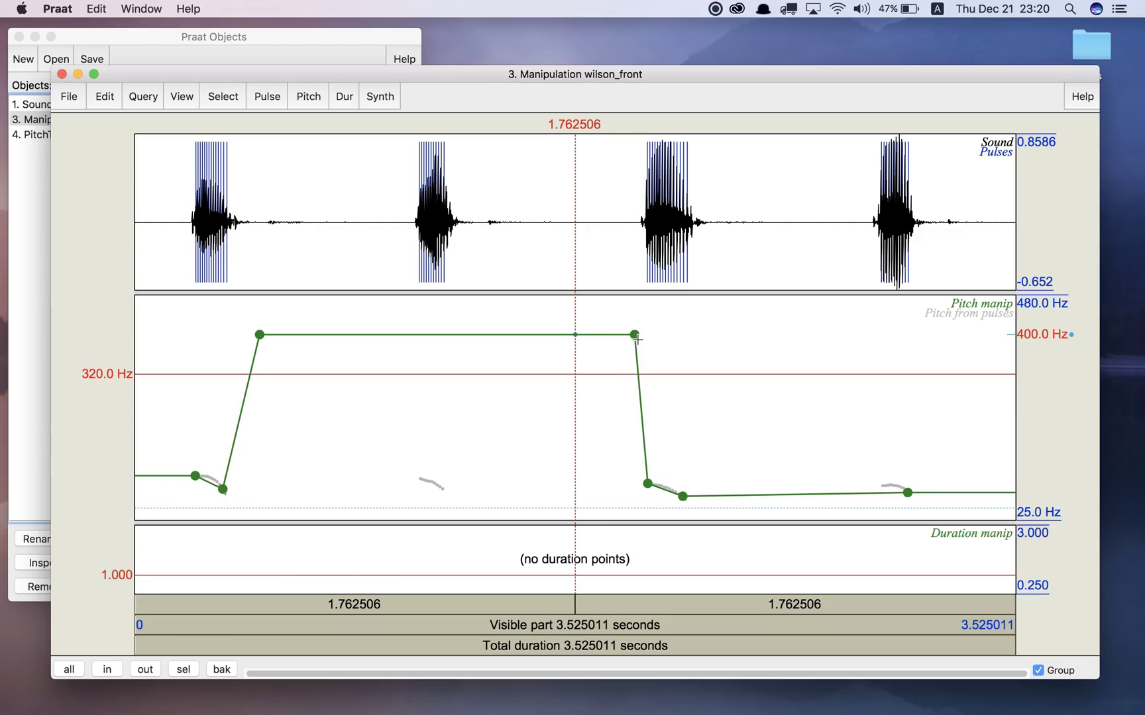
{"action": "left_click", "coordinate": [61, 74]}
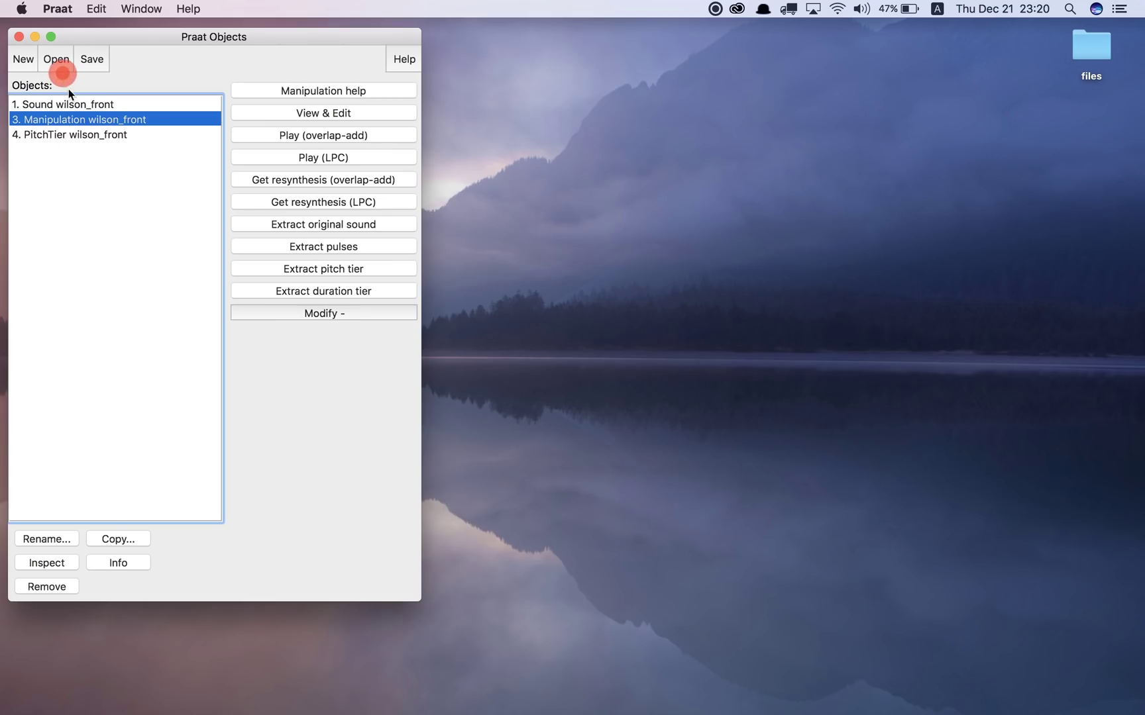
Resynthesize a new Sound via overlap-add, play it twice, then reselect the Manipulation
{"action": "left_click", "coordinate": [329, 188]}
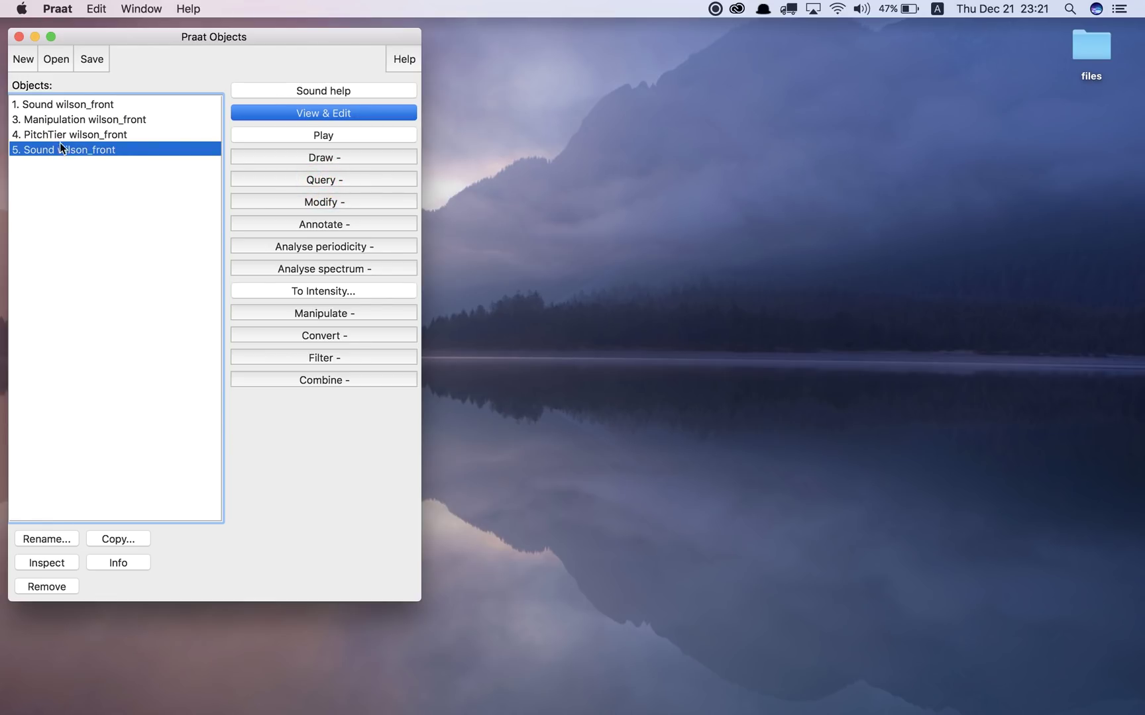
{"action": "left_click", "coordinate": [298, 115]}
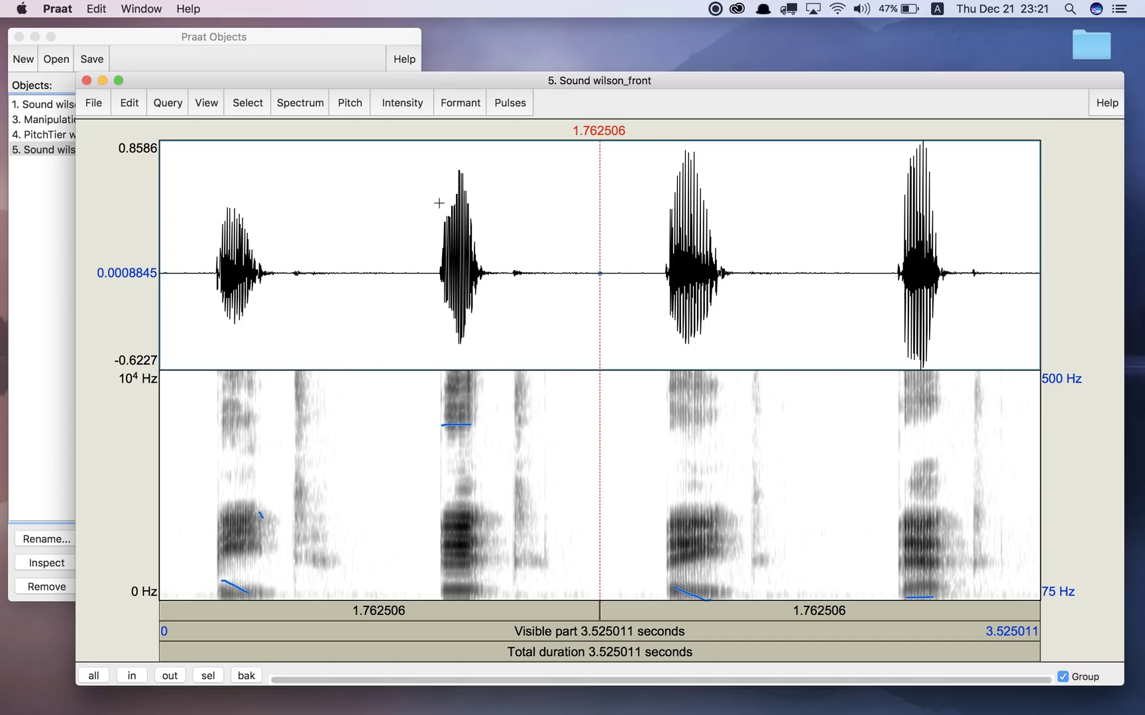
{"action": "left_click", "coordinate": [139, 218]}
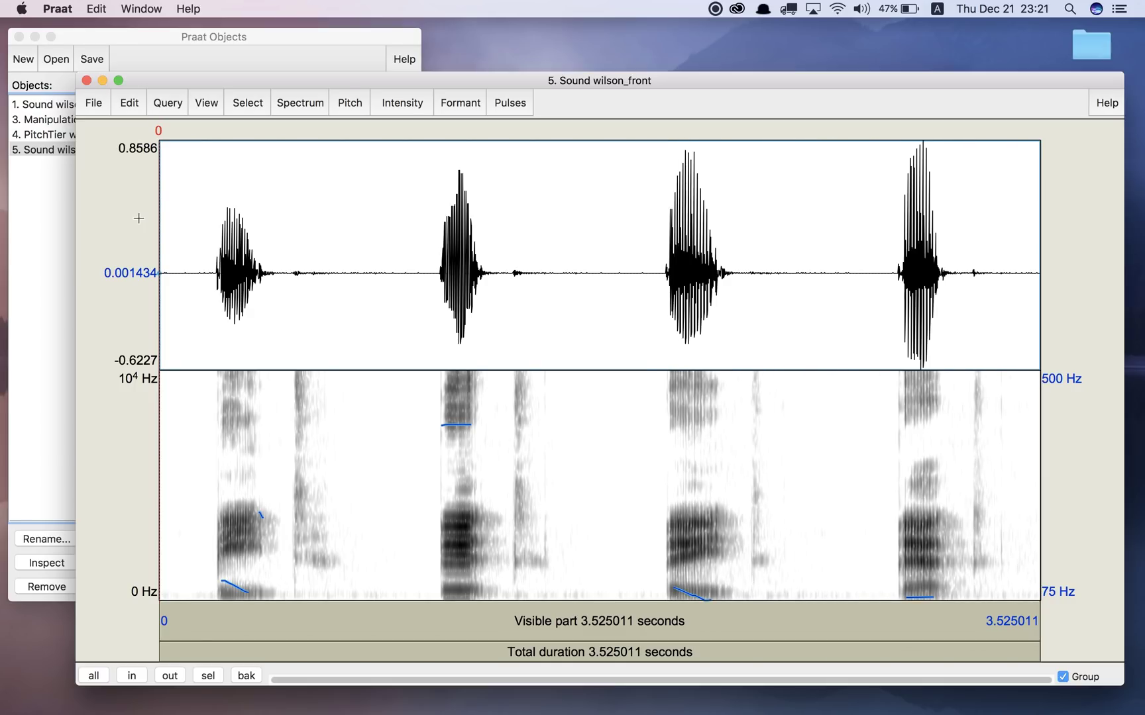
{"action": "left_click", "coordinate": [138, 217]}
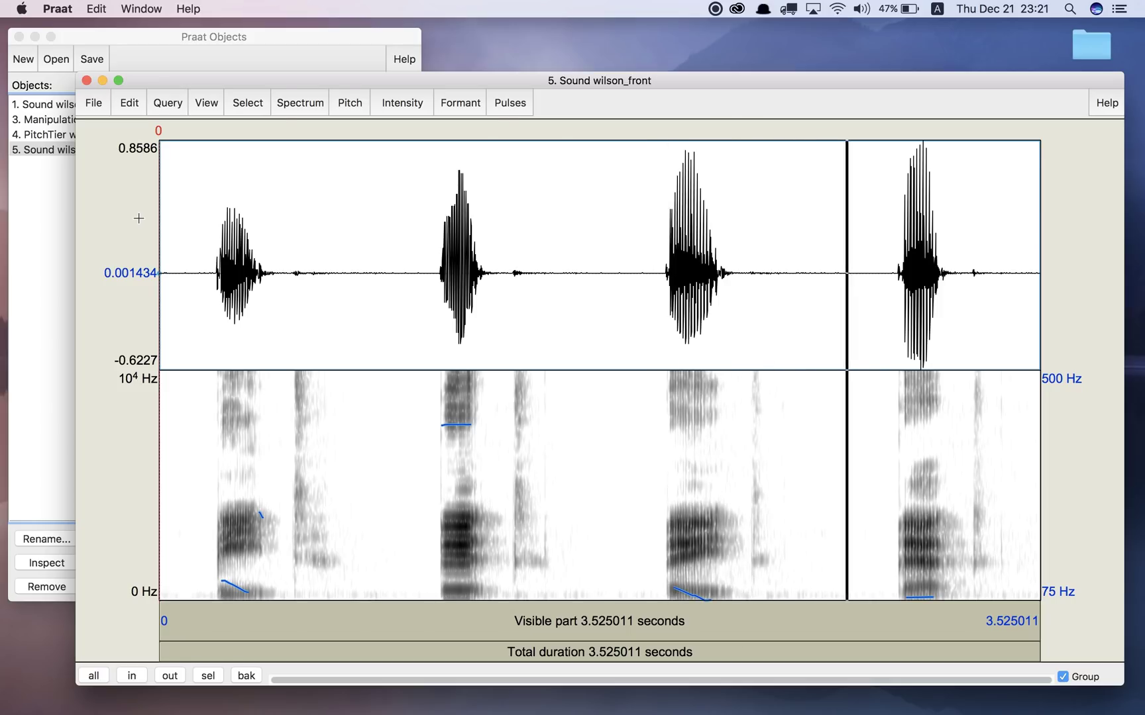
{"action": "left_click", "coordinate": [86, 80]}
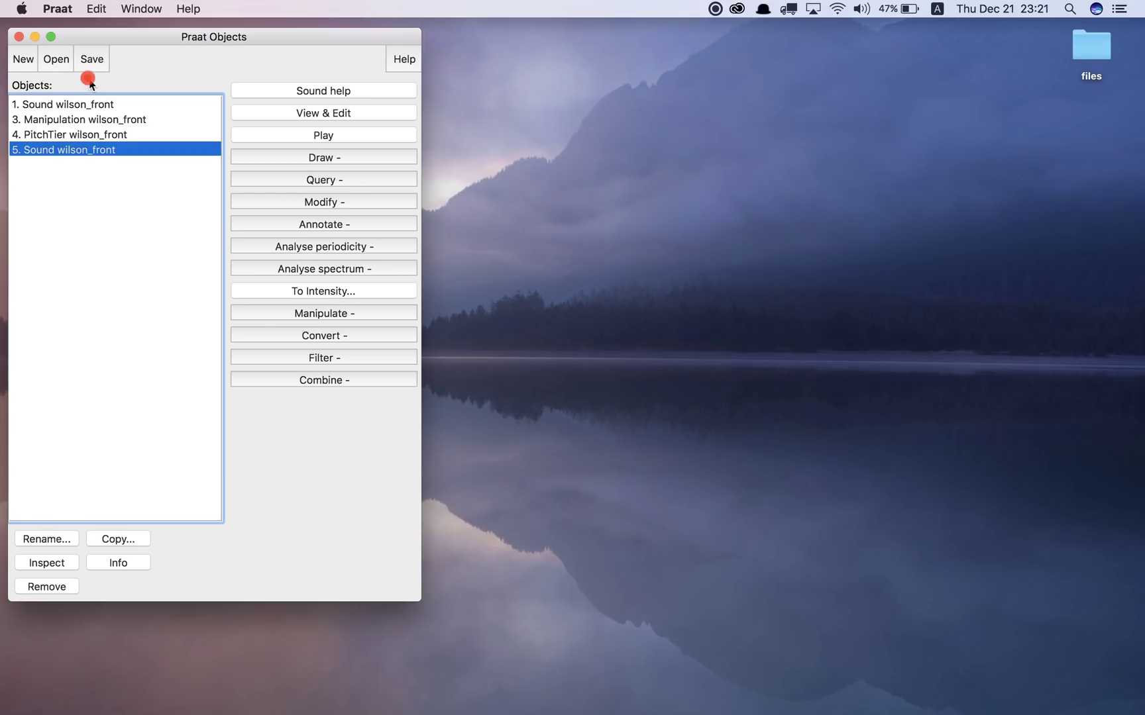
{"action": "left_click", "coordinate": [77, 123]}
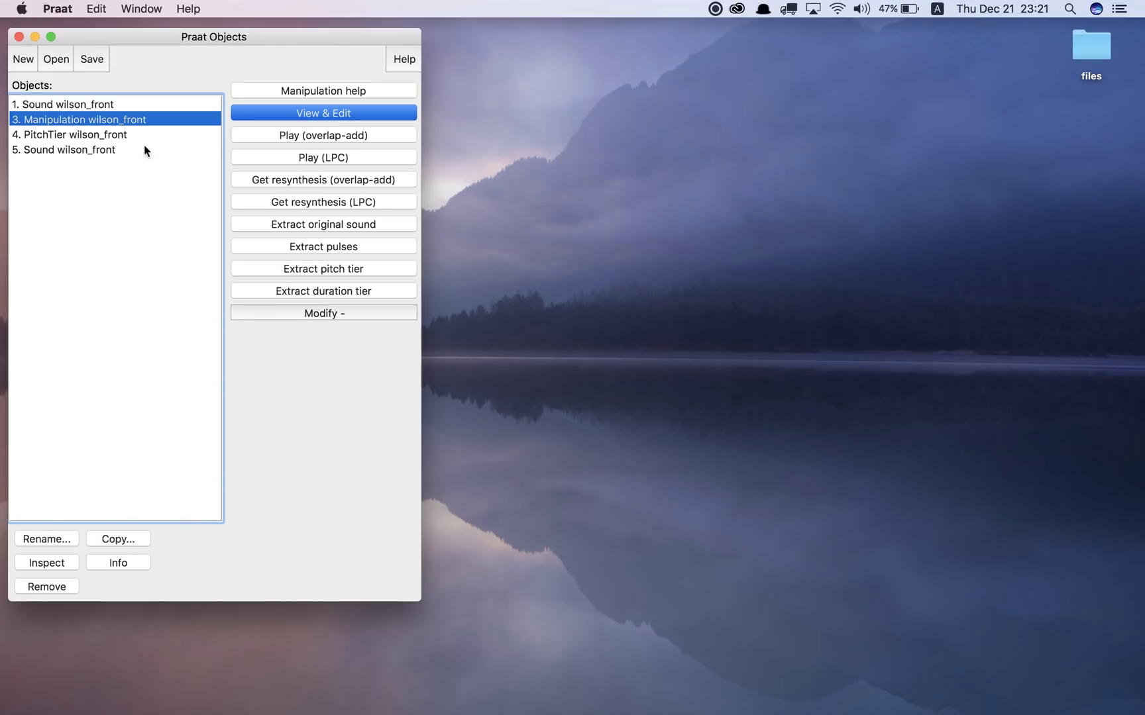
Extract the DurationTier from the Manipulation and put it back with Replace duration tier
{"action": "left_click", "coordinate": [337, 291]}
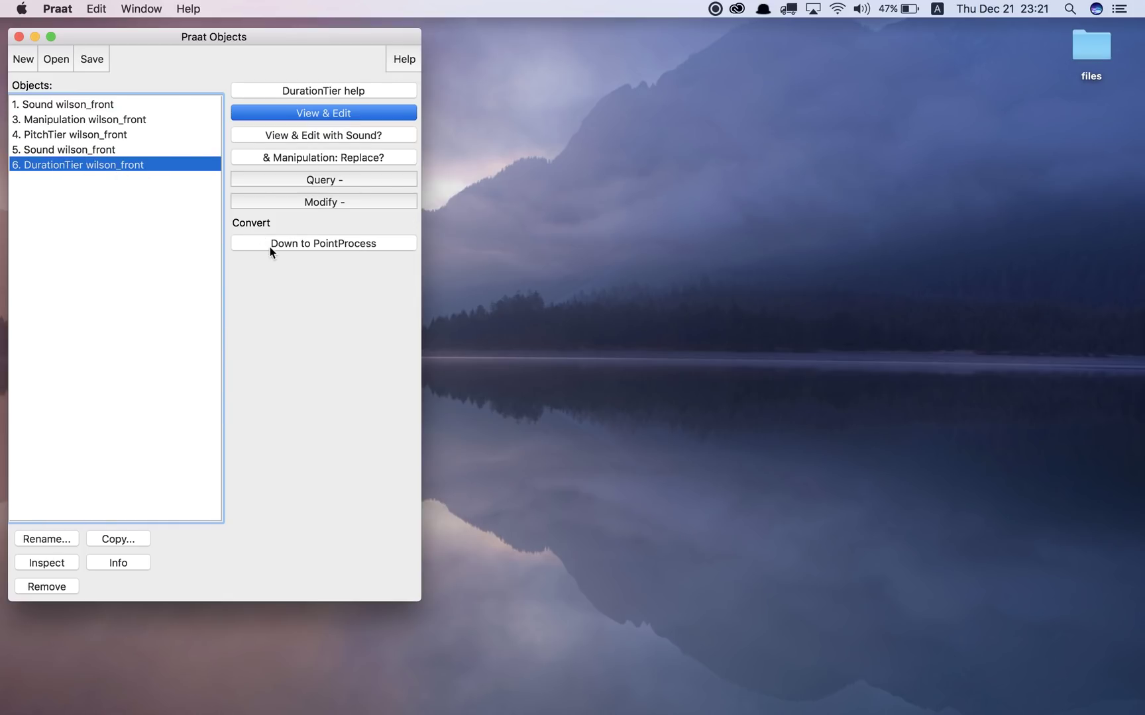
{"action": "left_click", "coordinate": [359, 206]}
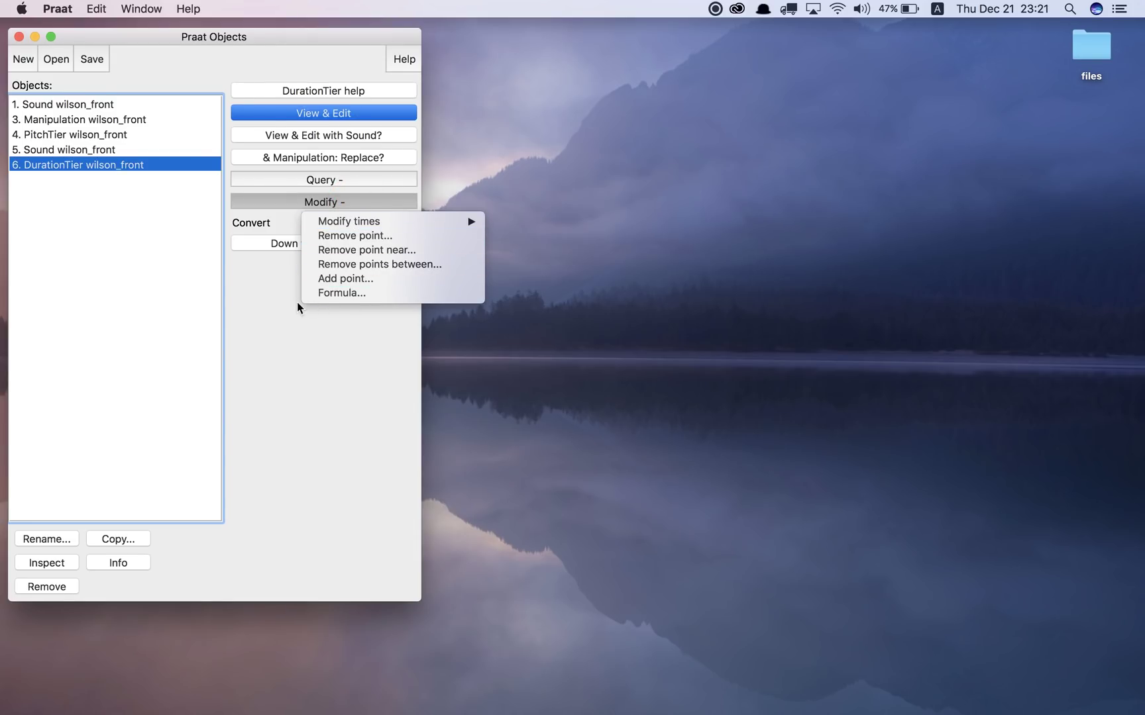
{"action": "left_click", "coordinate": [270, 287]}
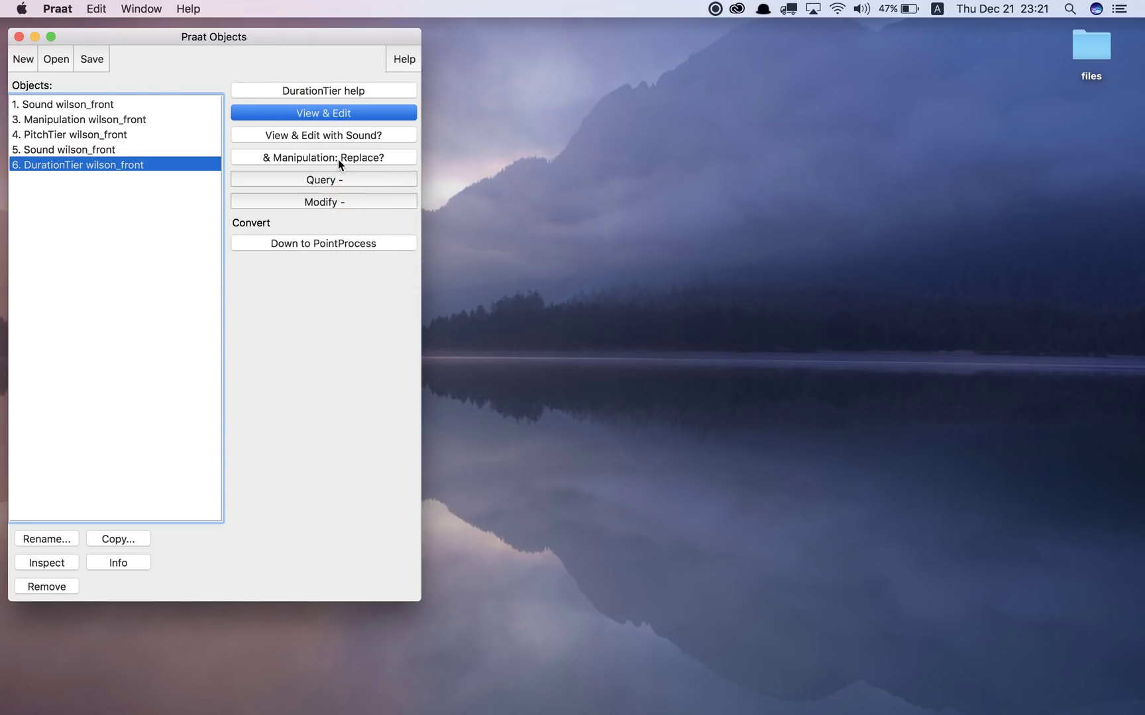
{"action": "left_click", "coordinate": [113, 120], "text": "super"}
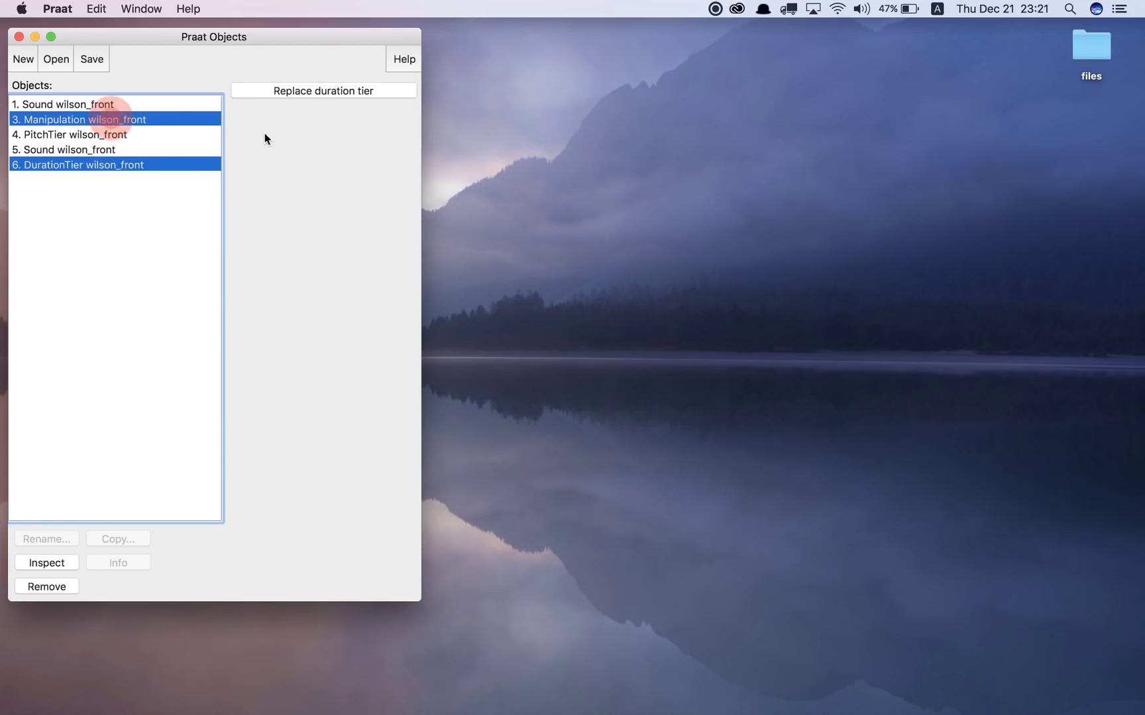
{"action": "left_click", "coordinate": [310, 91]}
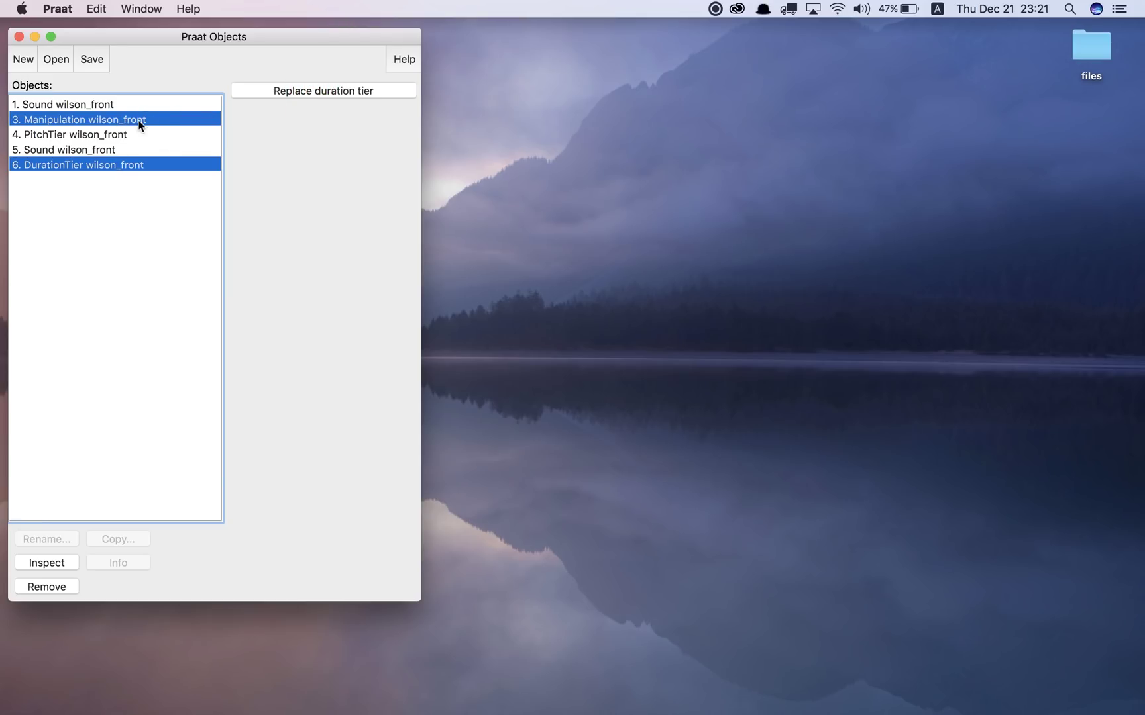
{"action": "left_click", "coordinate": [130, 208]}
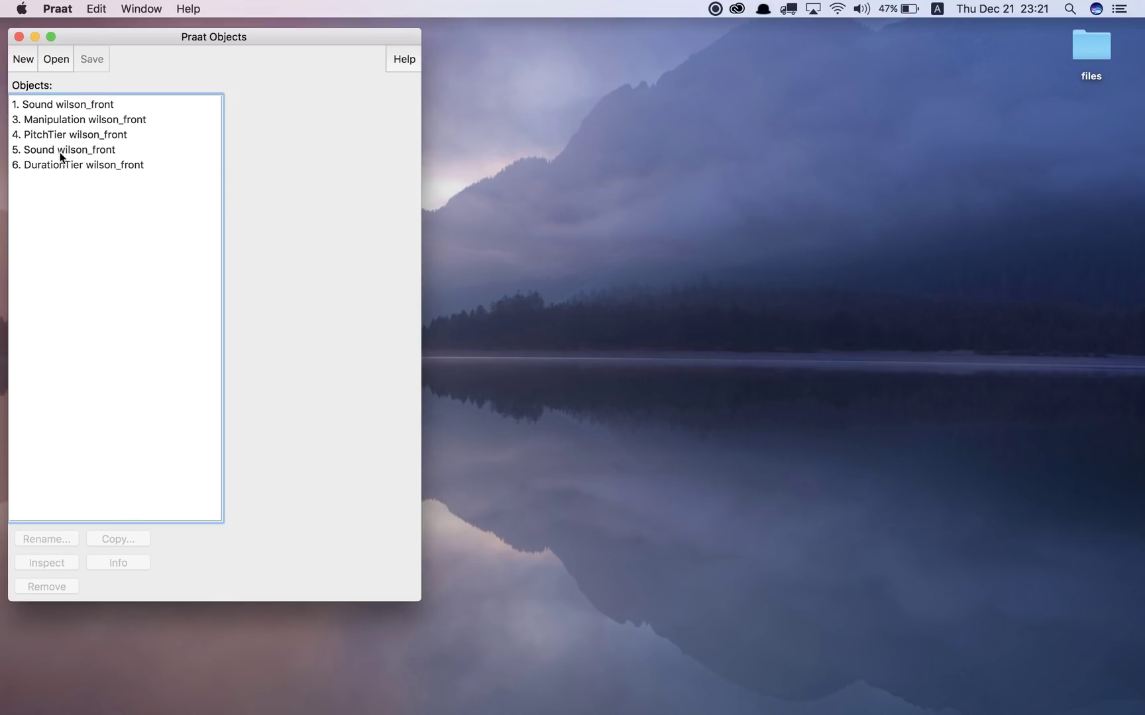